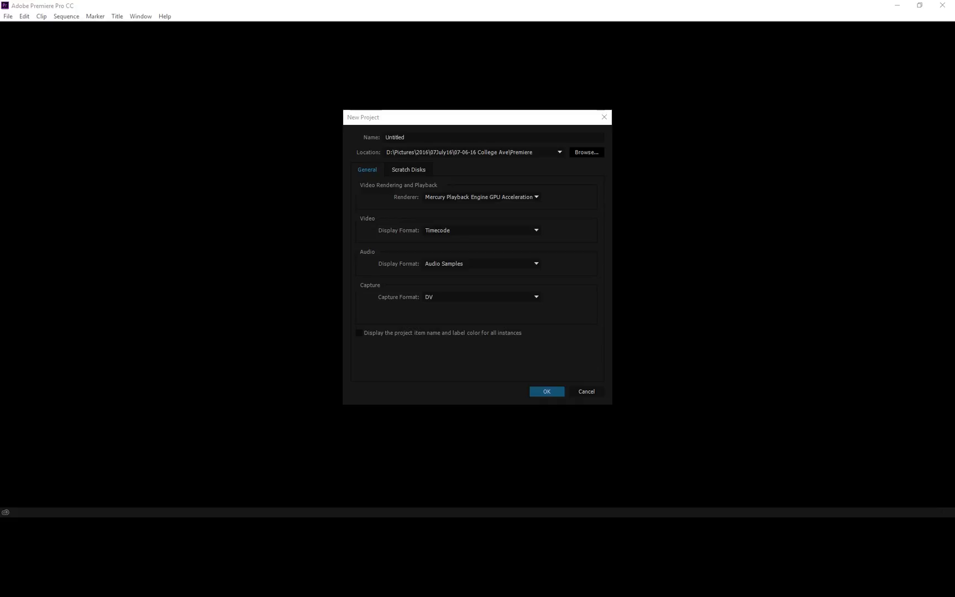
Set the project location to a new folder named Premiere inside the 07-05-16 green-screen folder under 07July16.
left_click(541, 123)
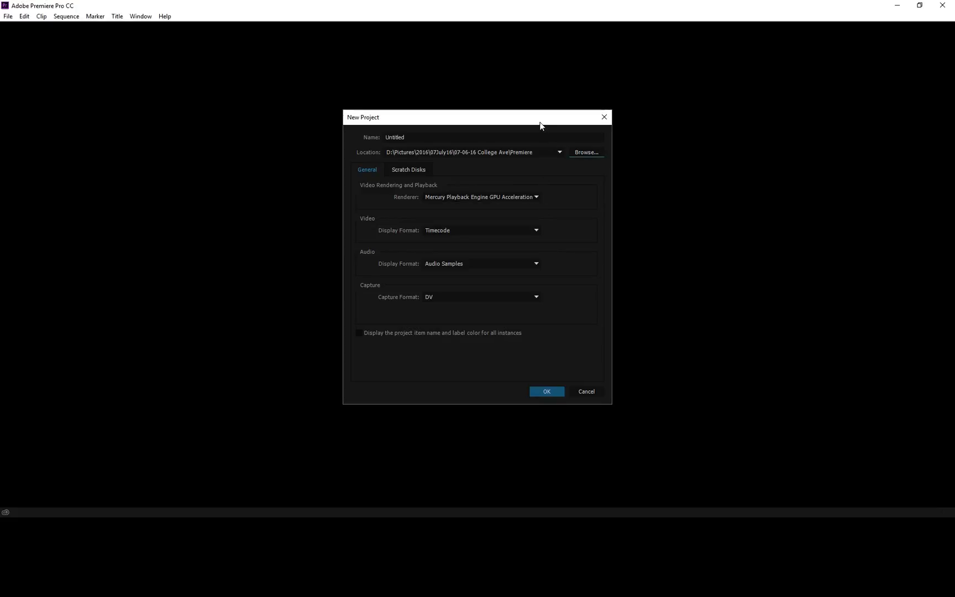
left_click(592, 154)
left_click(516, 149)
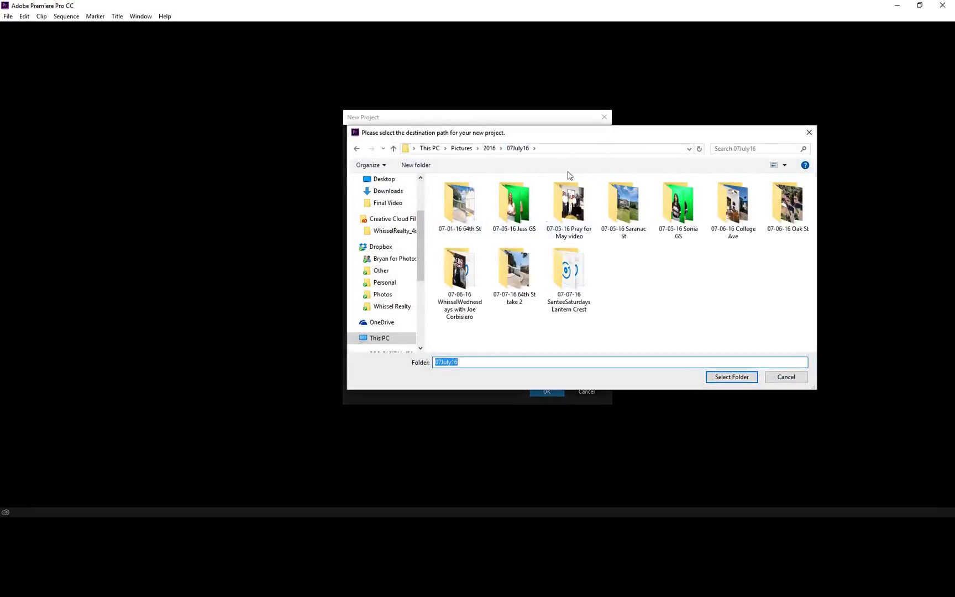
double_click(524, 219)
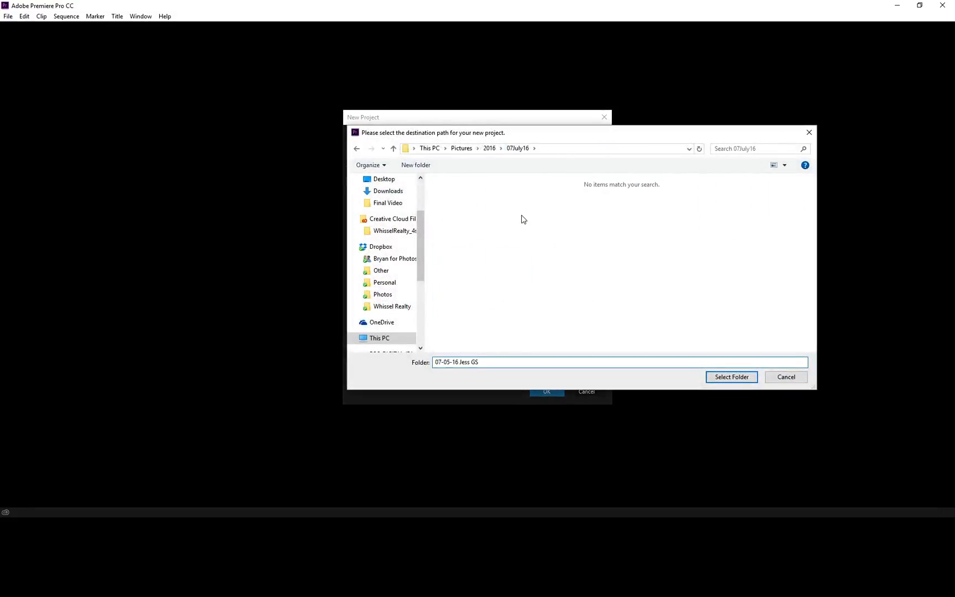
left_click(426, 168)
type("Pr")
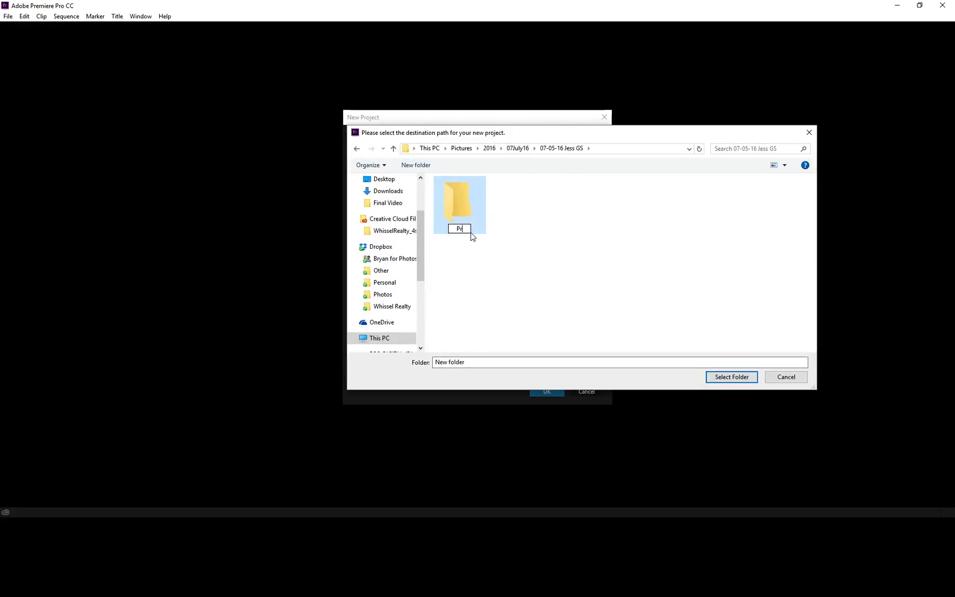
type("emiere")
double_click(457, 199)
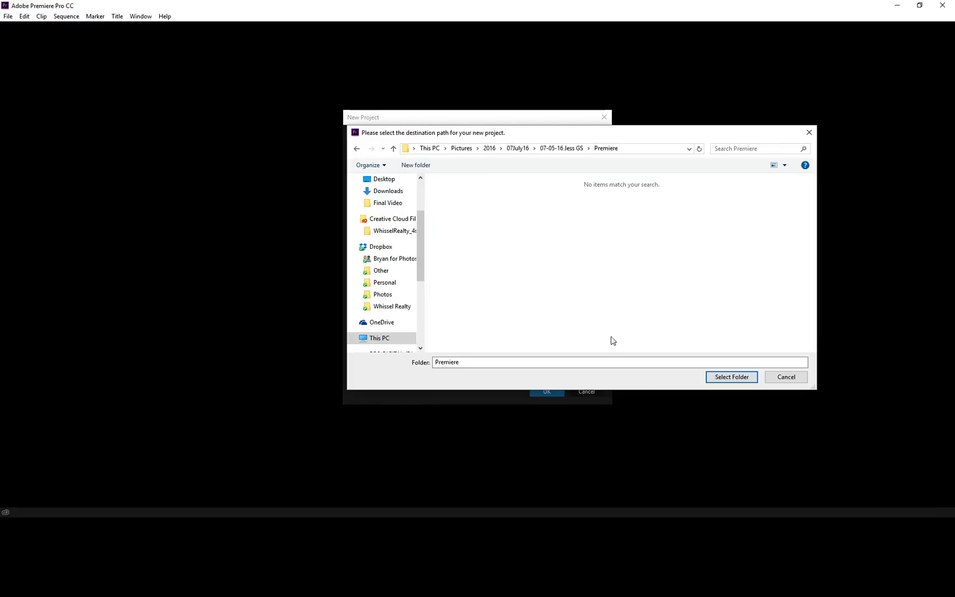
left_click(732, 377)
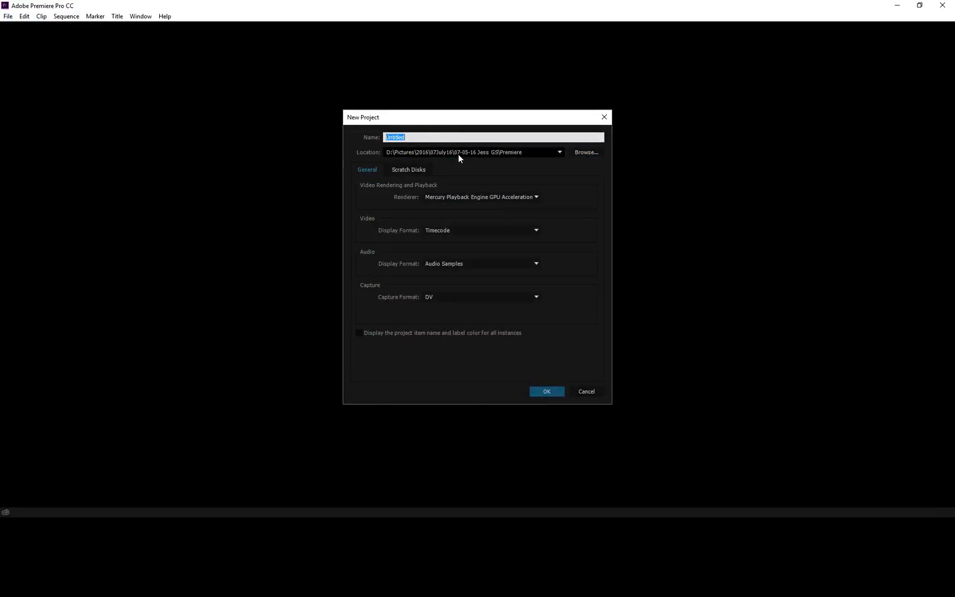
Name the project with the presenter's first name followed by "June Market Update" and create it.
type("Jess ")
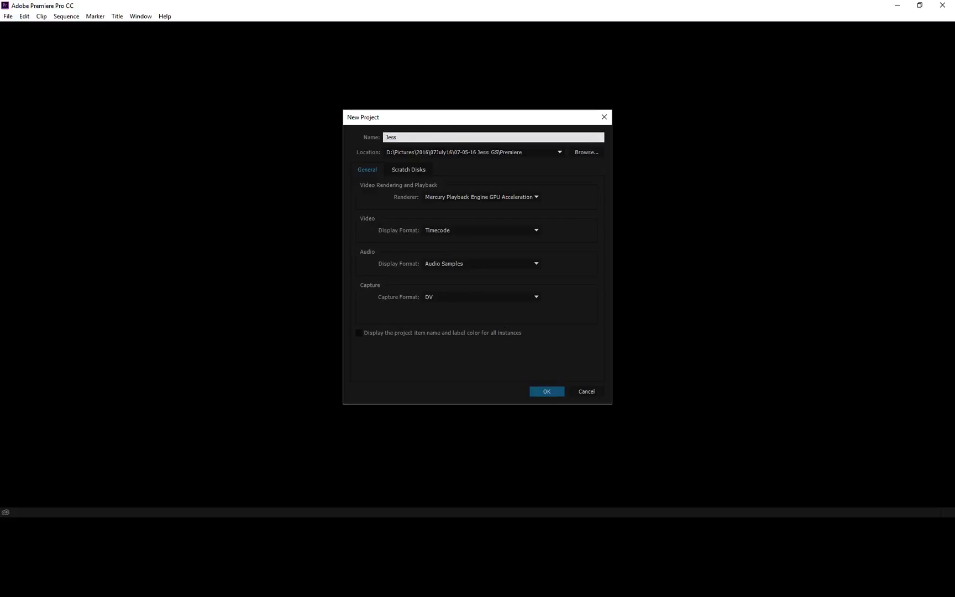
type("June Market Update")
left_click(546, 391)
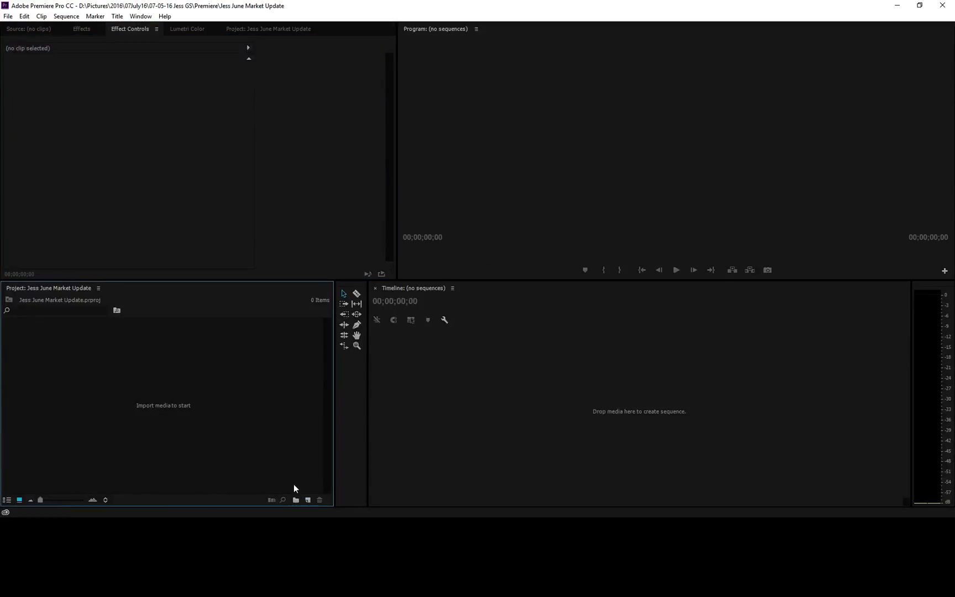
Create five new bins in the project.
left_click(296, 500)
left_click(297, 500)
left_click(297, 500)
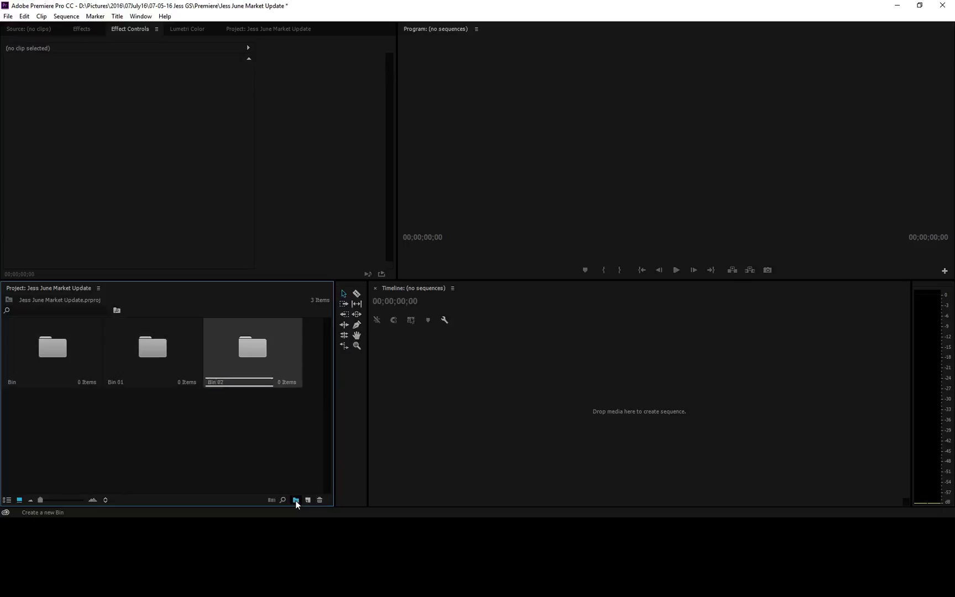
left_click(296, 500)
left_click(297, 499)
Rename the first bin Stuff and the second bin Videos.
left_click(31, 372)
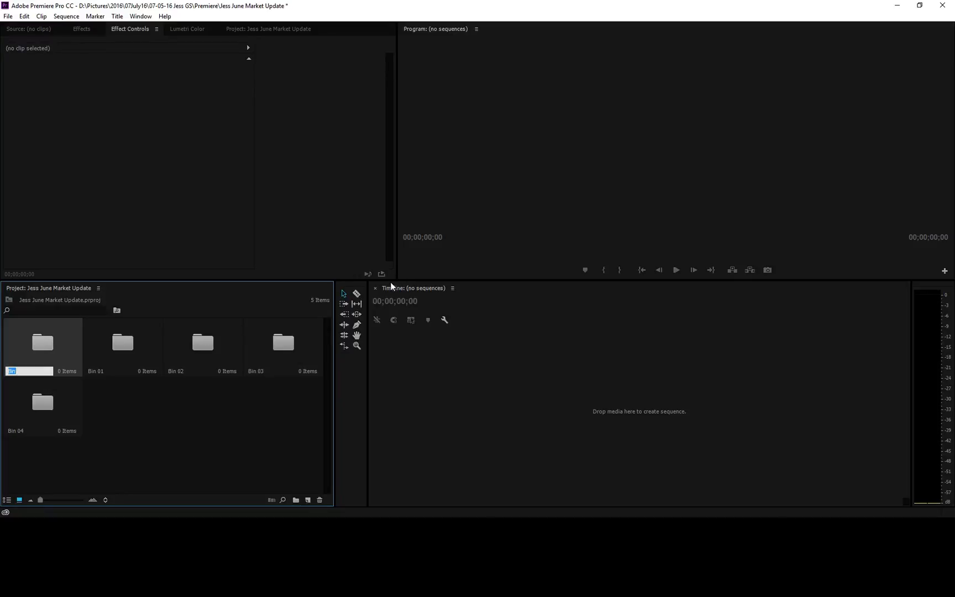
type("Stuff")
key("Tab")
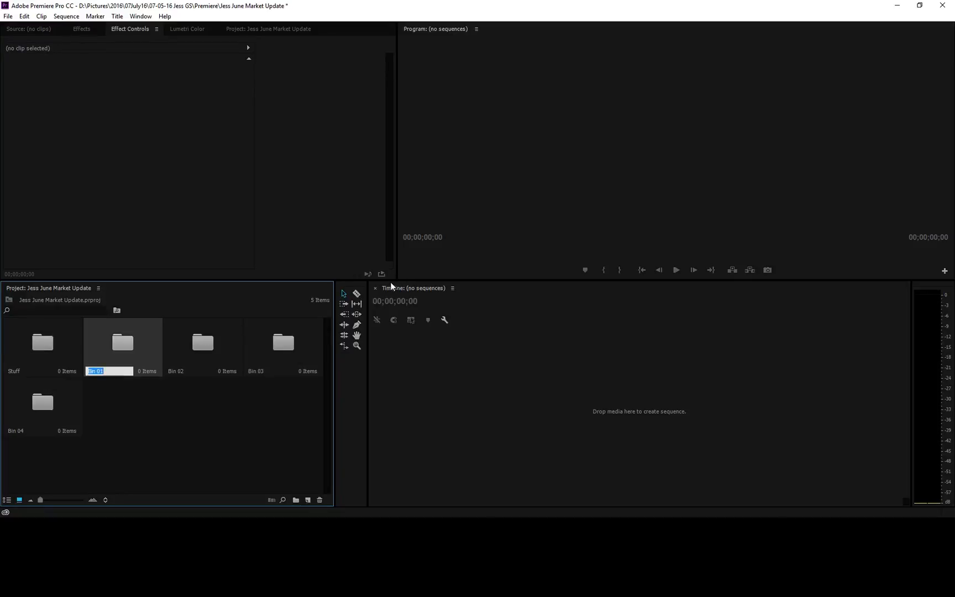
type("Videos")
key("Tab")
Rename the third bin Sequences.
type("Sequence")
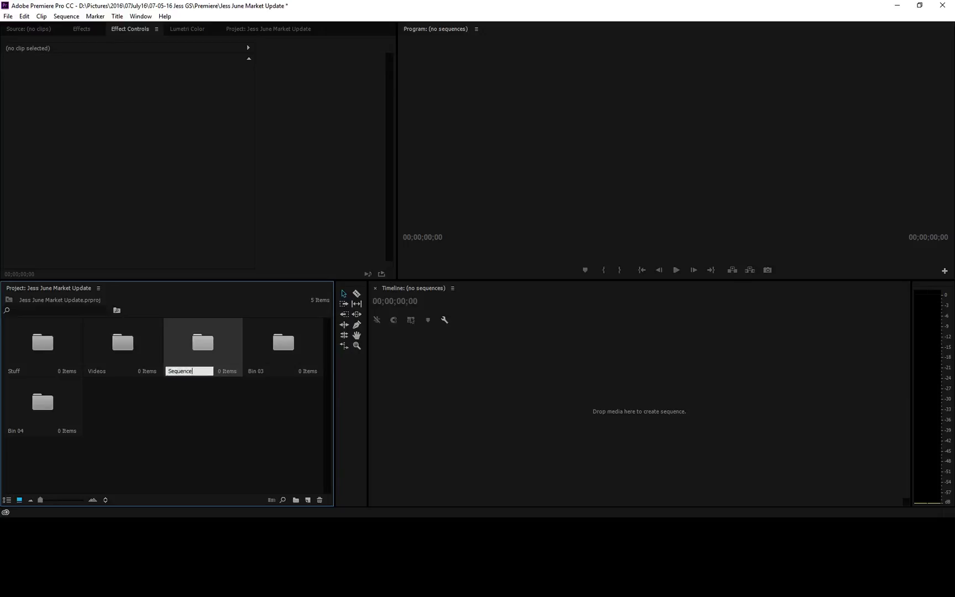
key("BackSpace")
key("BackSpace")
key("BackSpace")
key("BackSpace")
key("BackSpace")
key("BackSpace")
key("BackSpace")
type("Sequenc")
key("Tab")
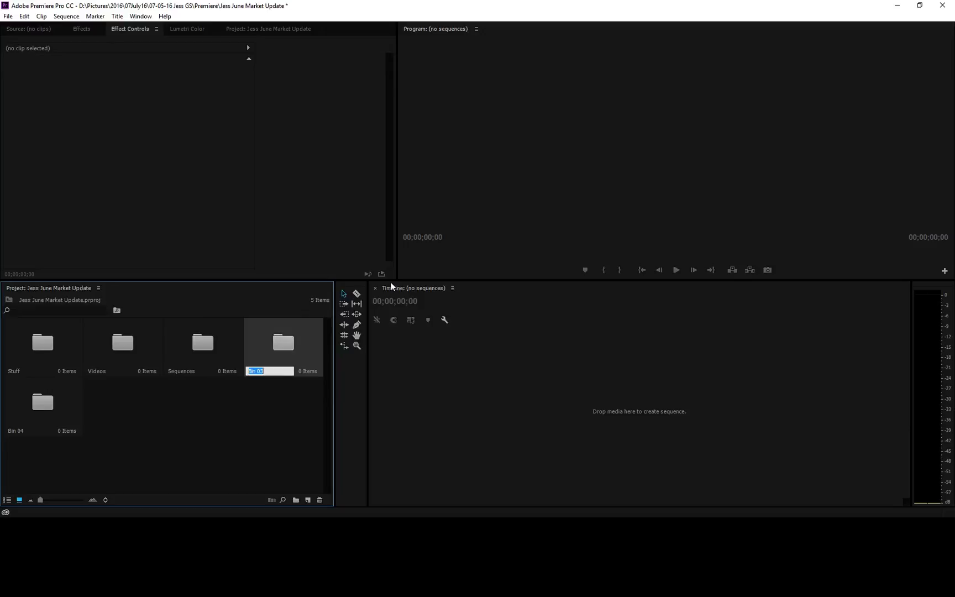
Rename the fourth bin Titles and finish the bin renaming.
type("Tie")
key("BackSpace")
type("tles")
key("Tab")
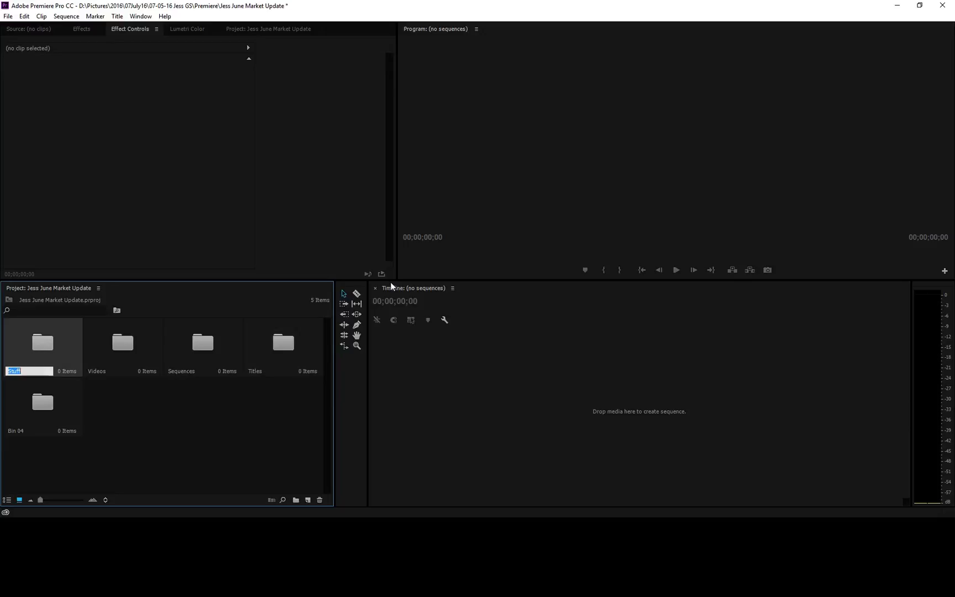
left_click(221, 415)
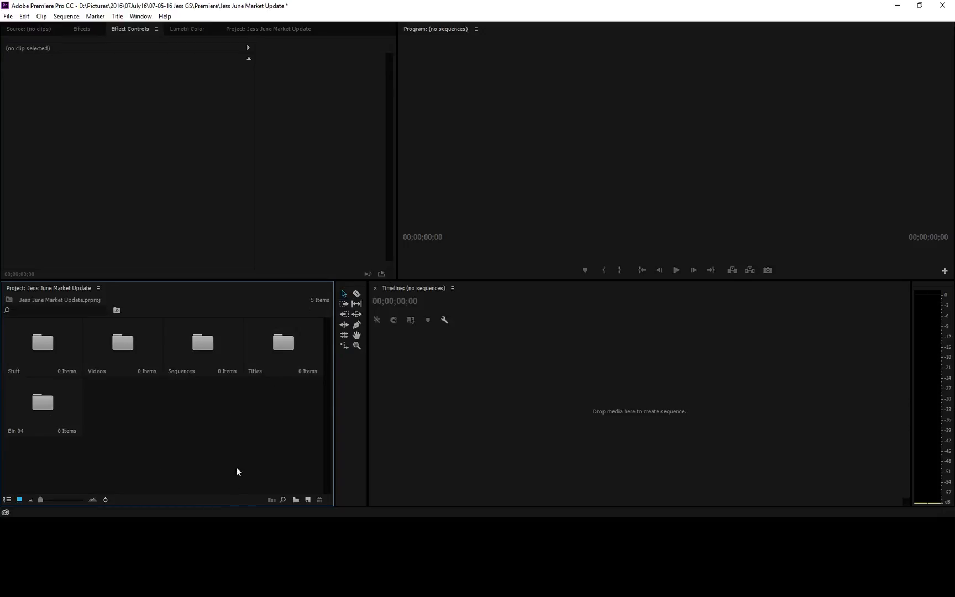
Switch to File Explorer and import KOCI5365, KOCI5366 and KOCI5367 from the 07-05-16 green-screen folder in 2016\07July16 into the Videos bin.
key("alt+Tab")
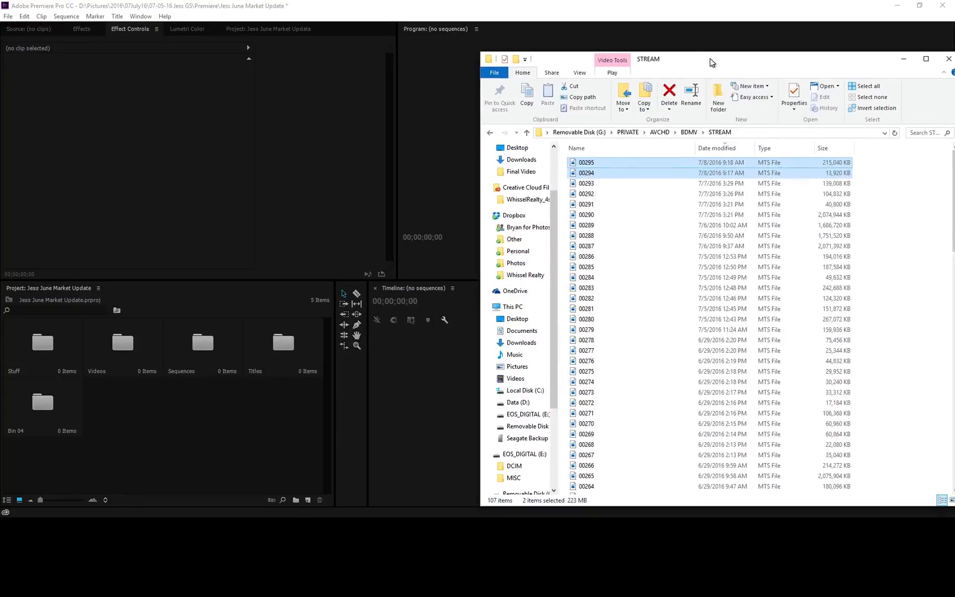
scroll(529, 186, "up", 3)
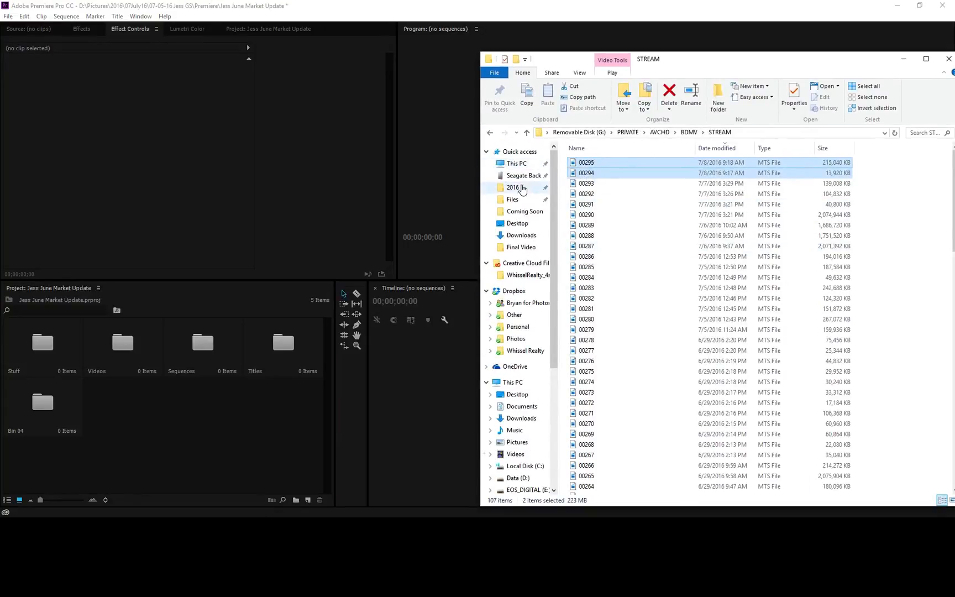
left_click(513, 187)
double_click(706, 172)
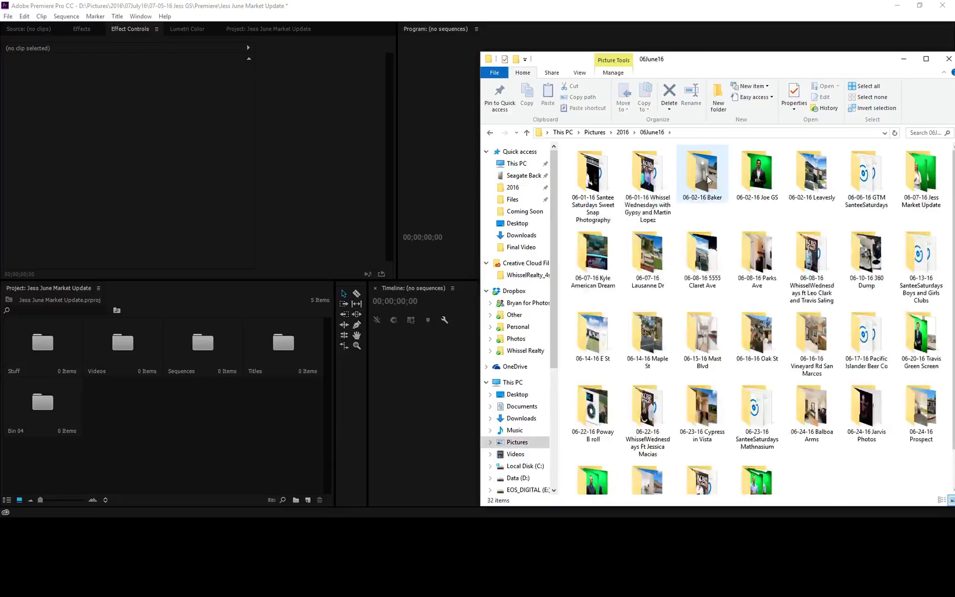
key("alt+Left")
double_click(761, 172)
double_click(649, 174)
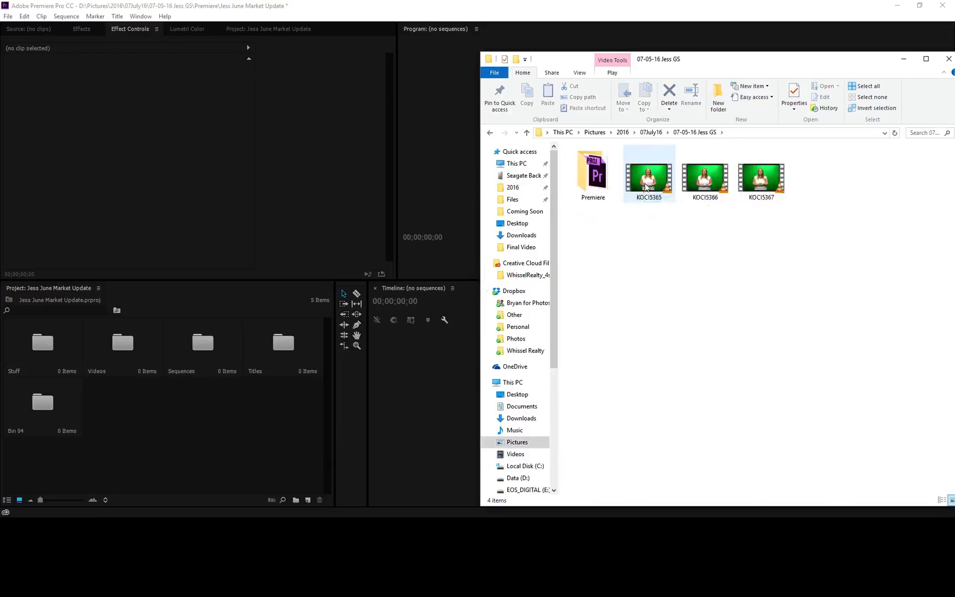
left_click(658, 187)
left_click(761, 182, "shift")
left_click_drag(650, 173, 130, 351)
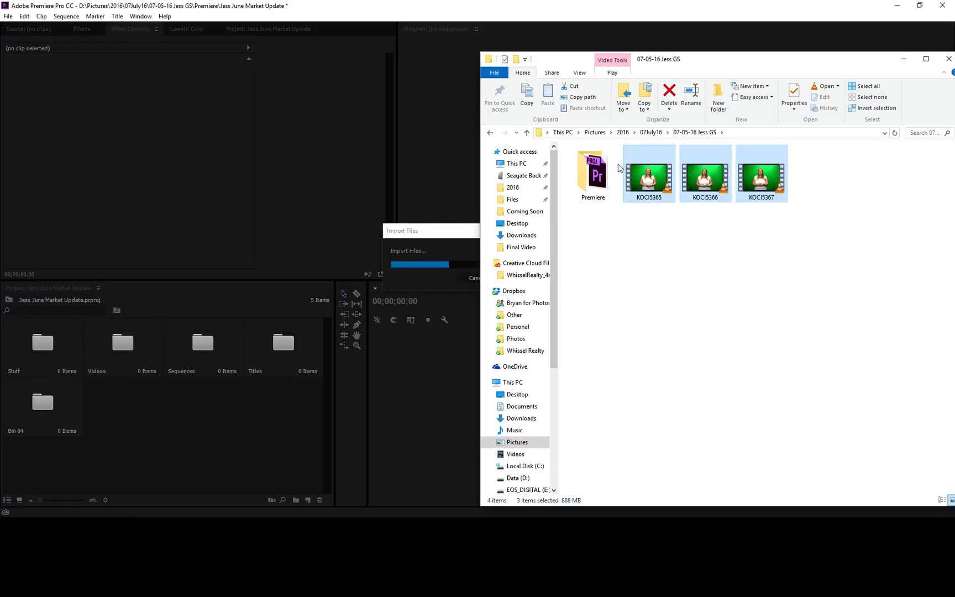
Import all files from the Files\Collections\Team Macias folder into the Stuff bin and return to Premiere Pro.
right_click(241, 528)
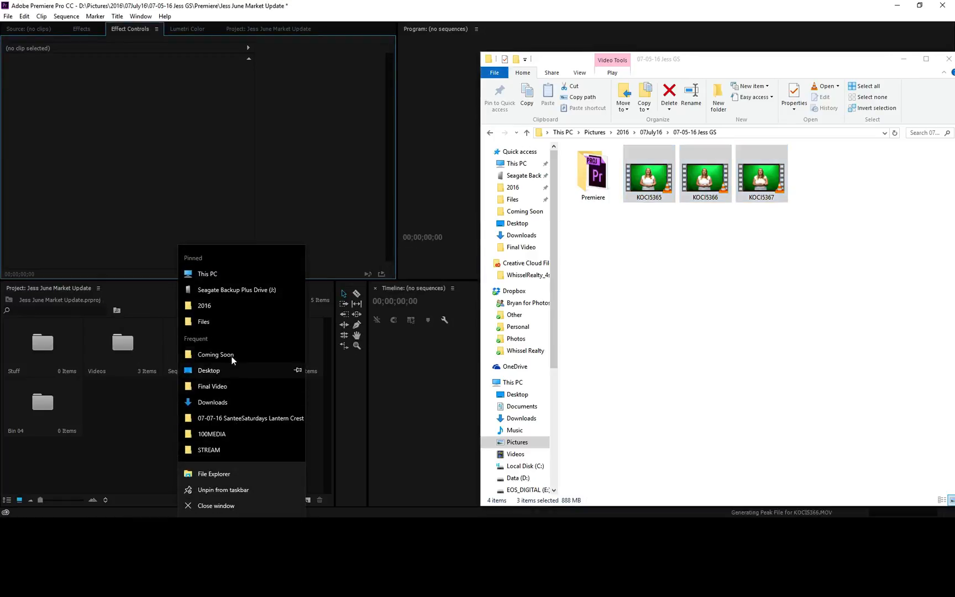
left_click(226, 321)
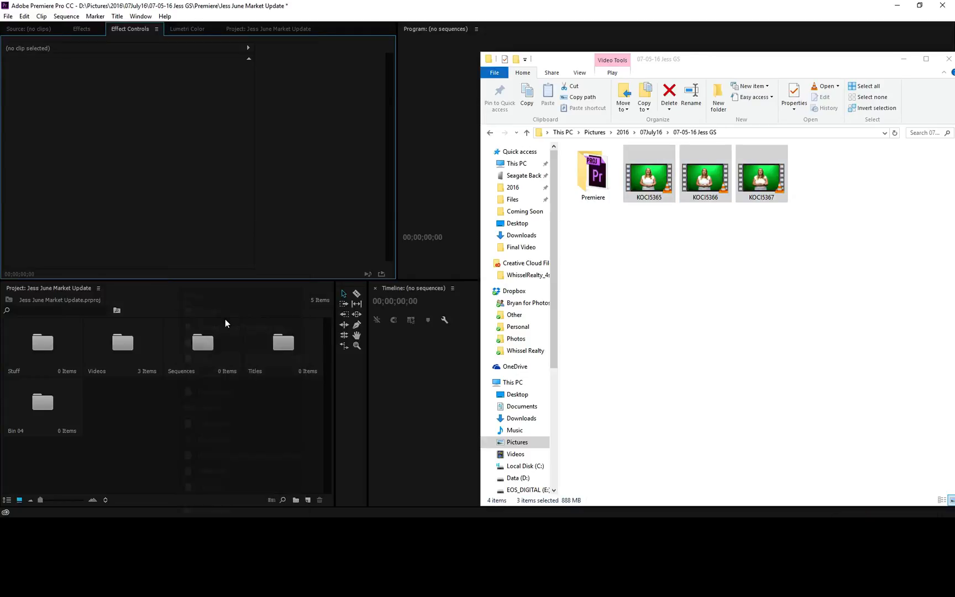
left_click_drag(437, 13, 826, 58)
double_click(730, 173)
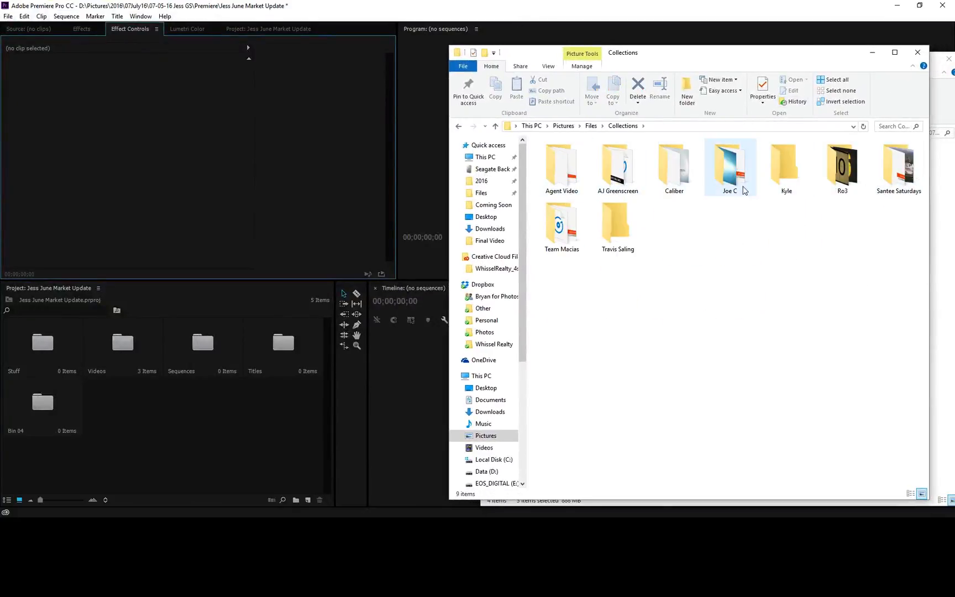
double_click(562, 224)
left_click(576, 178)
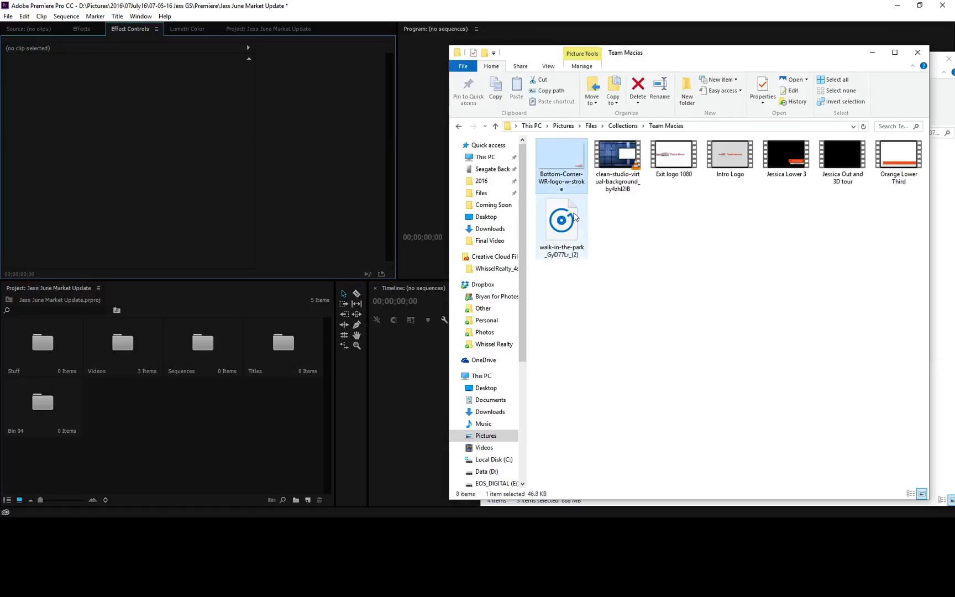
key("ctrl+a")
left_click_drag(572, 226, 39, 345)
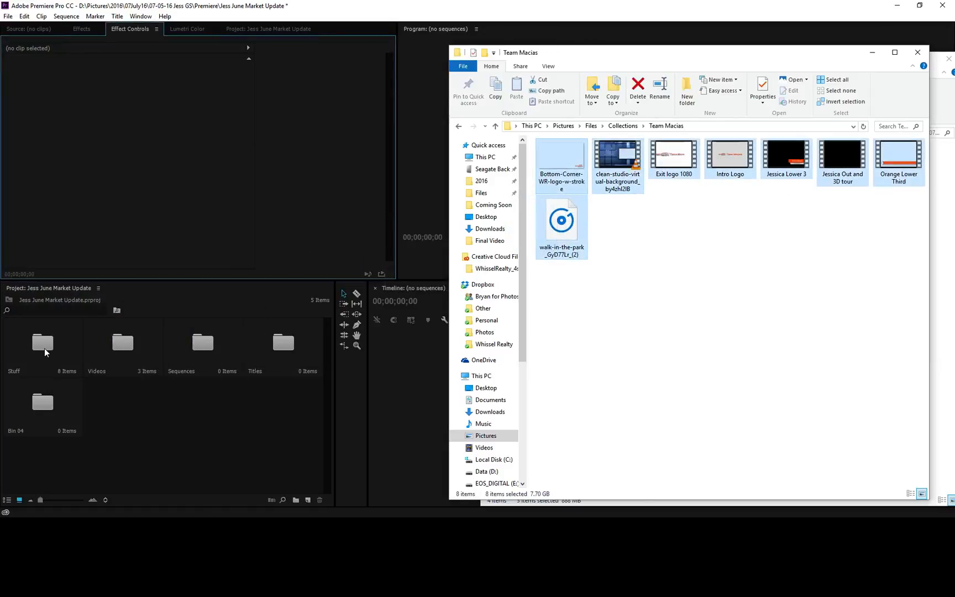
left_click(188, 409)
Open the Sequences bin and start a new sequence in it.
double_click(201, 345)
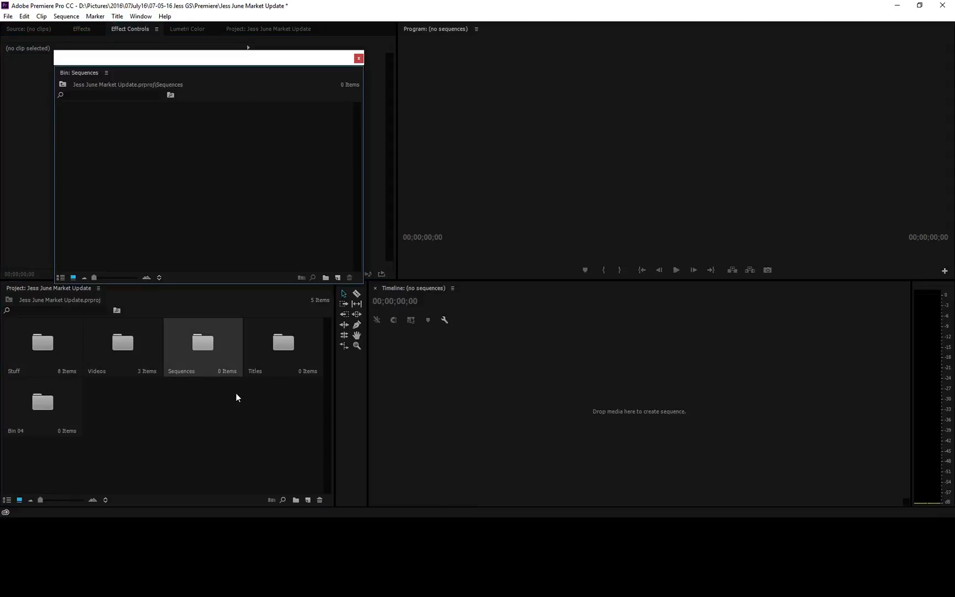
key("ctrl+n")
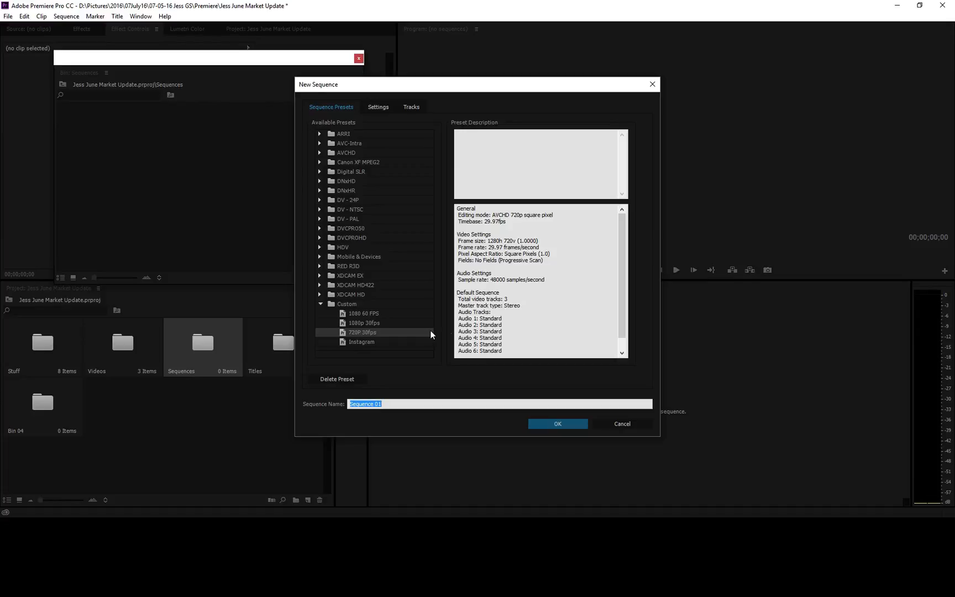
Examine the custom 720P 30fps preset's frame size, pixel aspect ratio and audio tracks in its description.
scroll(564, 315, "down", 2)
scroll(565, 314, "up", 2)
scroll(522, 336, "down", 1)
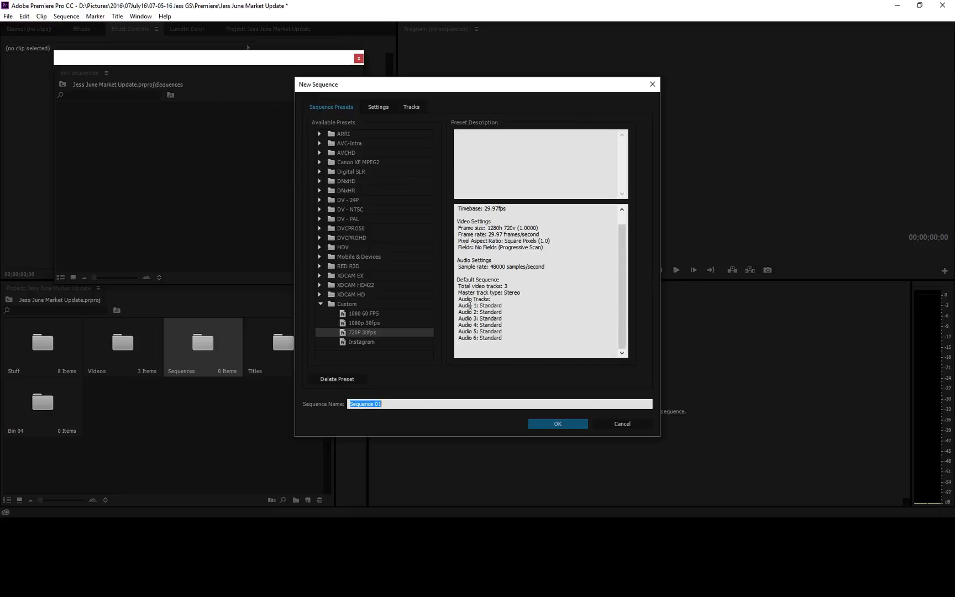
left_click_drag(471, 305, 511, 345)
left_click(512, 346)
scroll(503, 301, "up", 1)
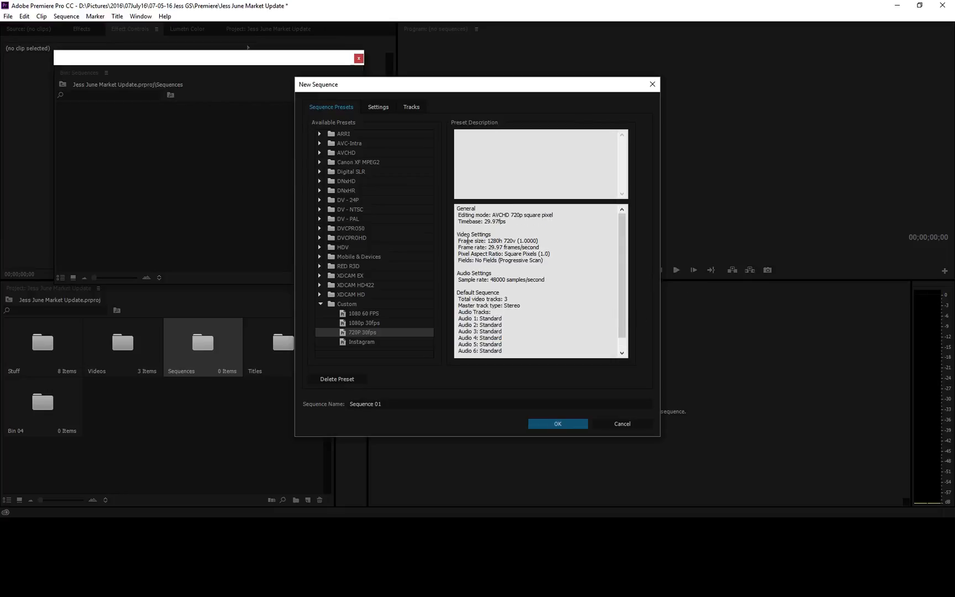
left_click_drag(493, 241, 531, 256)
left_click(490, 241)
left_click(513, 242)
left_click(531, 255)
Name the sequence San Diego Market Update and create it with the 720P 30fps preset.
left_click(398, 402)
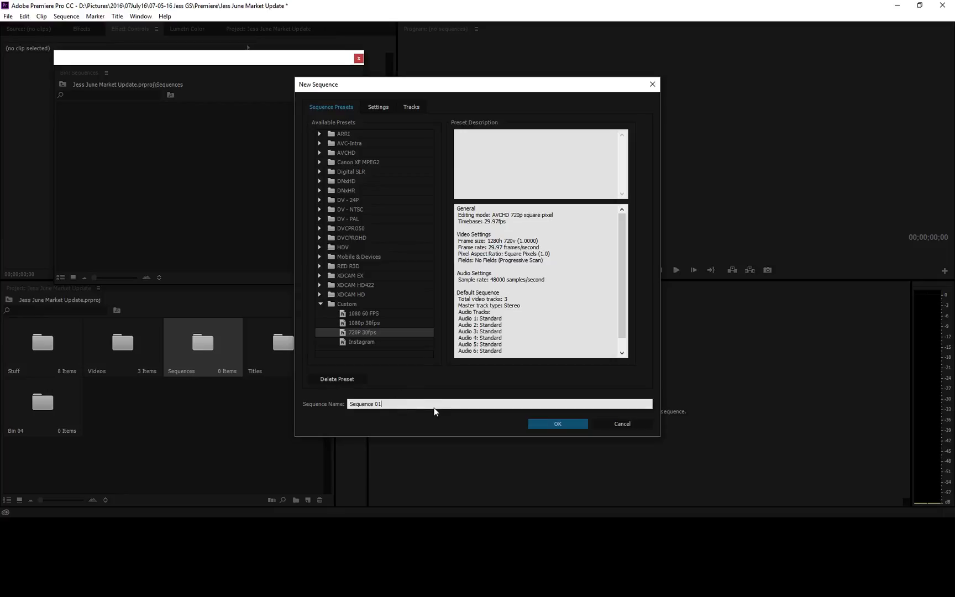
double_click(404, 401)
type("San Diego Market Update")
key("Return")
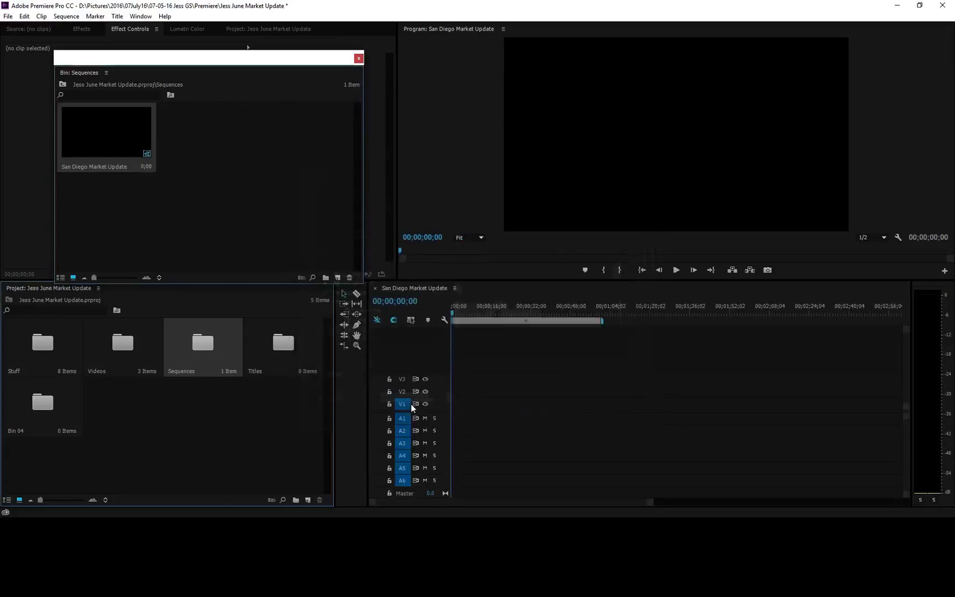
Create a second sequence named Santee Market Update with the 720P 30fps preset.
key("ctrl+n")
type("Santee ")
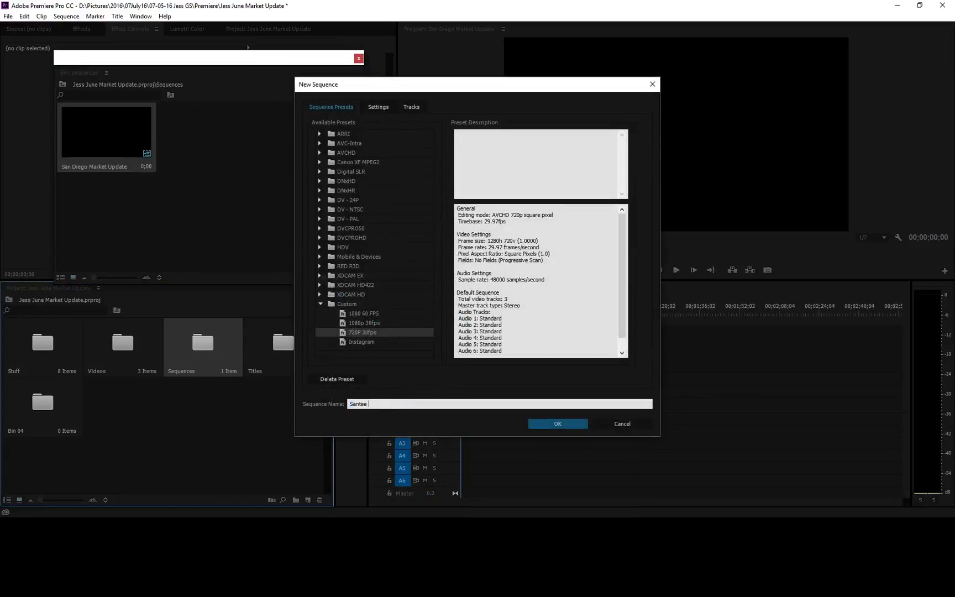
type("Market Update")
key("Return")
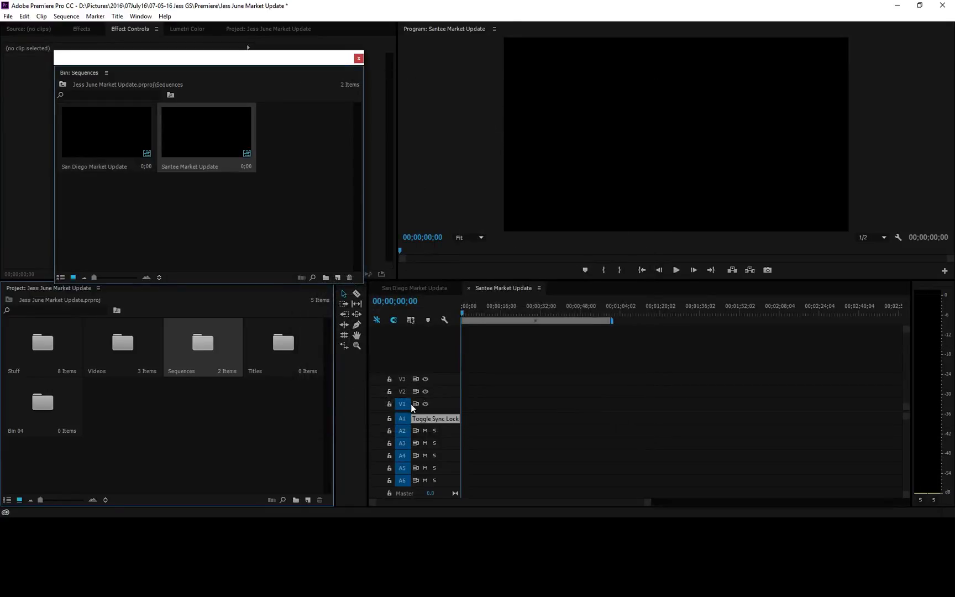
Close the Santee Market Update sequence in the timeline and the floating Sequences bin window.
left_click(469, 288)
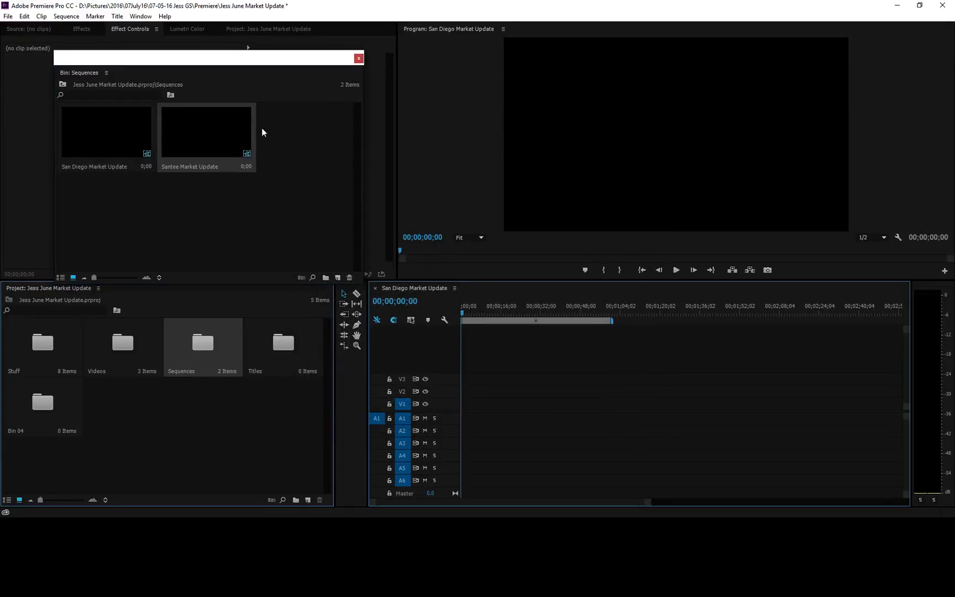
left_click(358, 58)
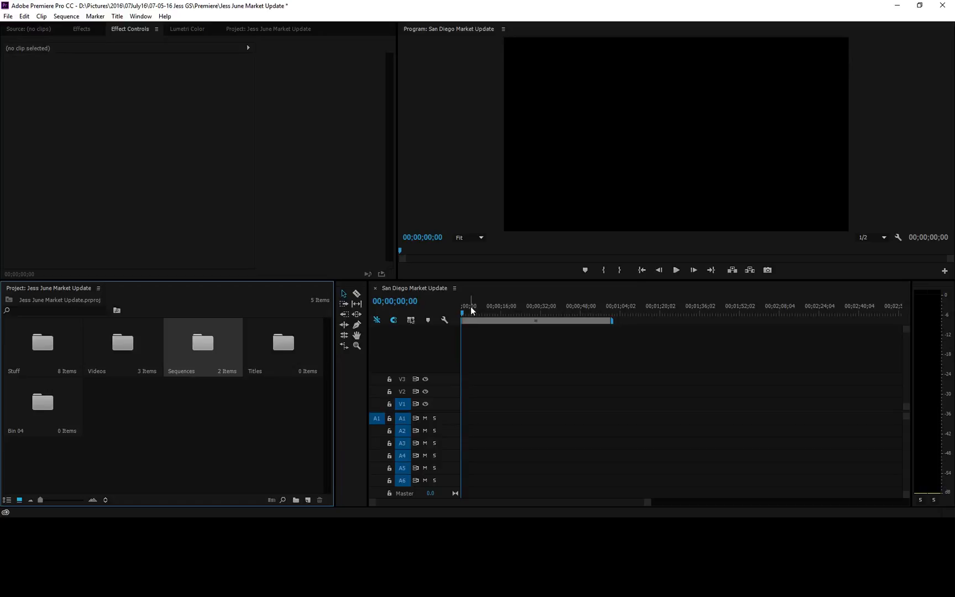
Place KOCI5366.MOV from the Videos bin at the start of track V2, keeping the existing sequence settings, and close the bin window.
double_click(135, 351)
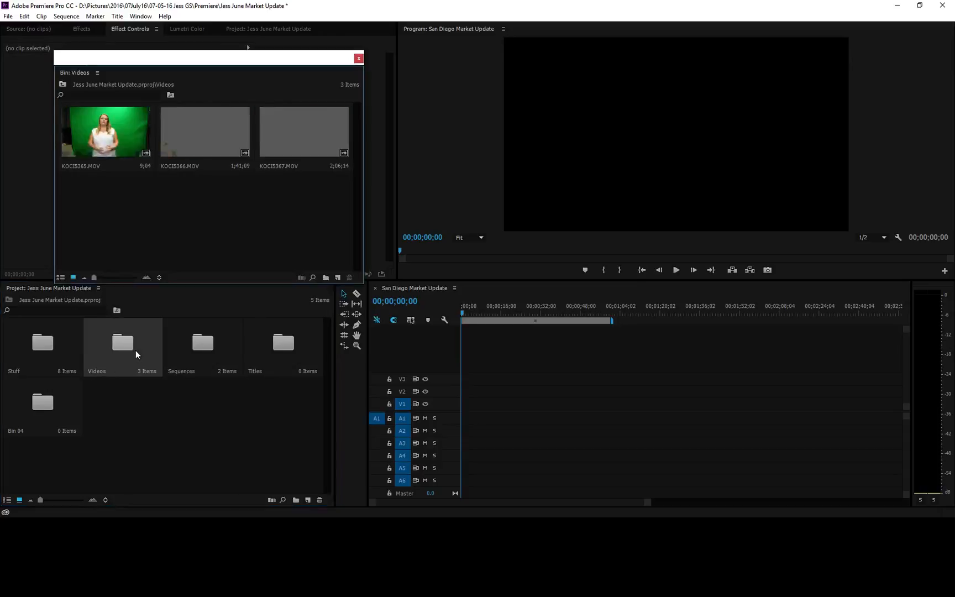
left_click(122, 132)
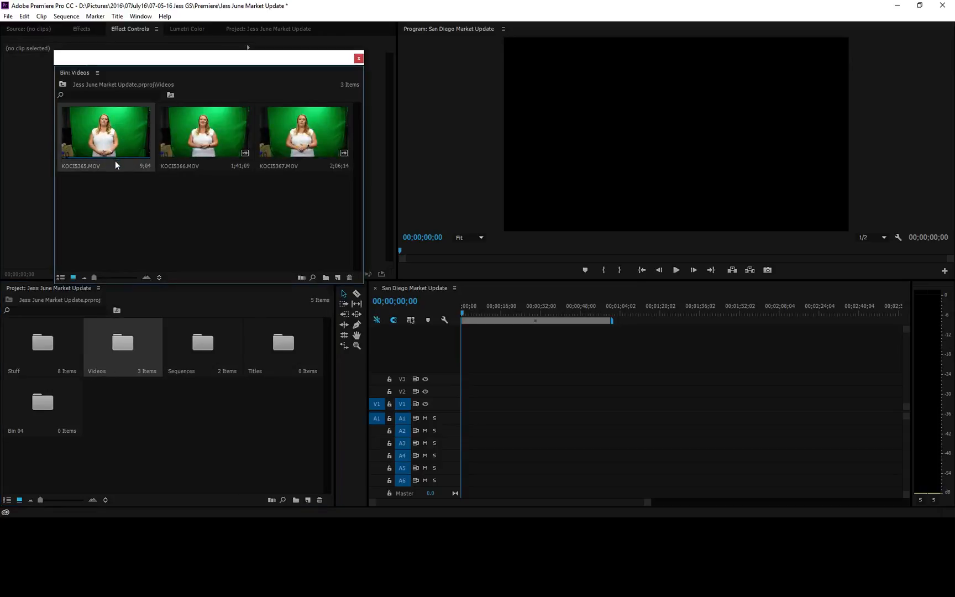
left_click(197, 143)
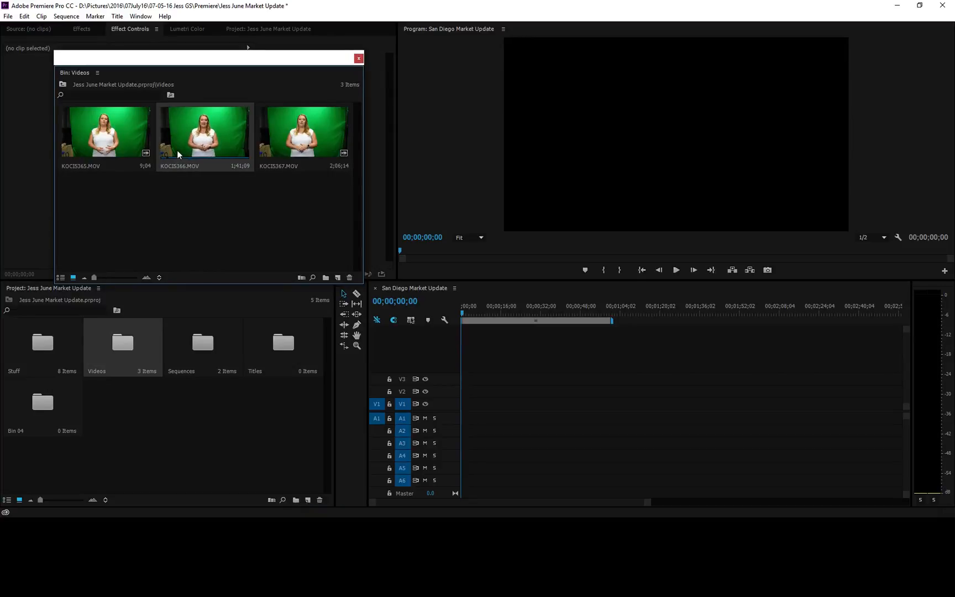
left_click_drag(177, 153, 461, 401)
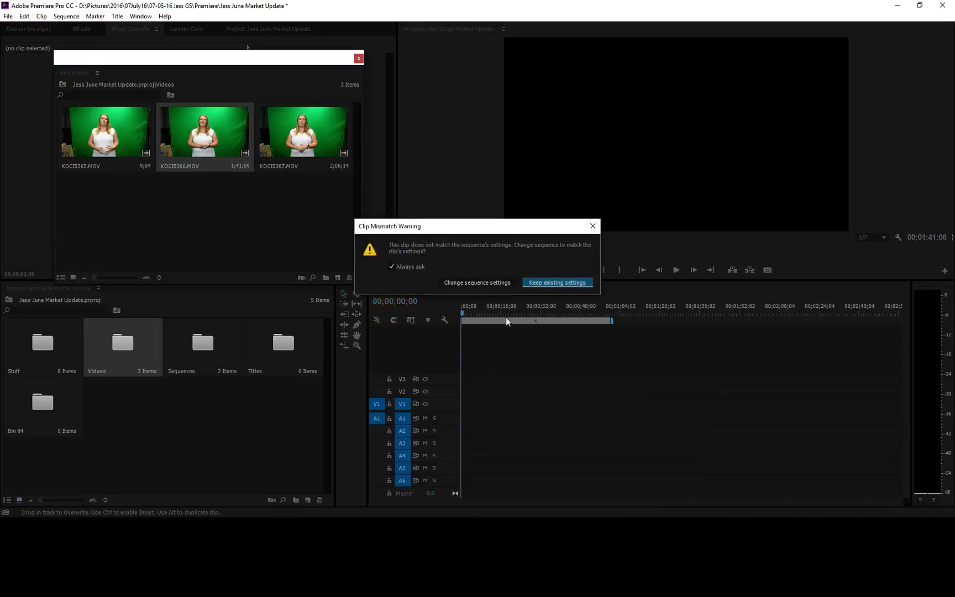
left_click(546, 283)
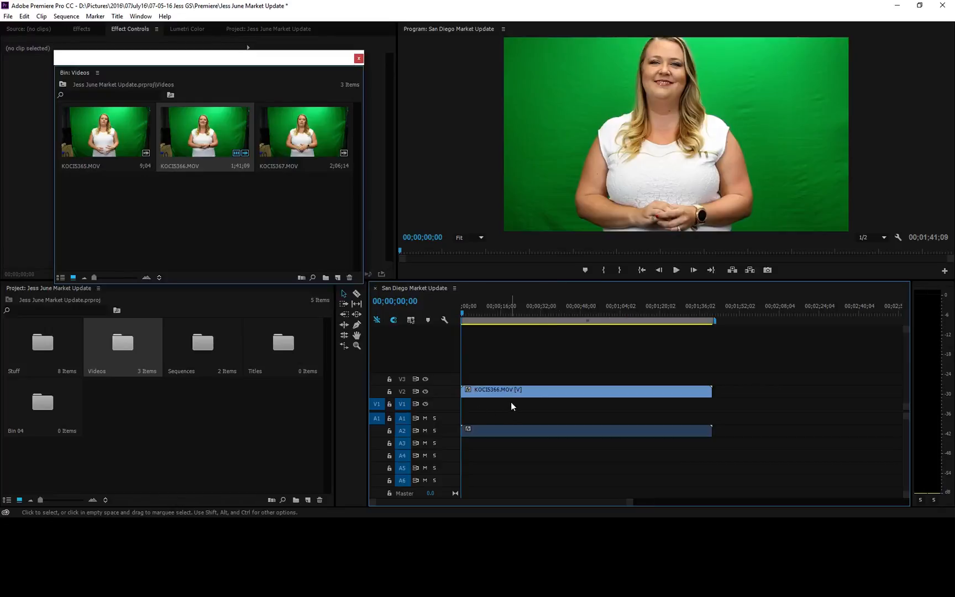
left_click(358, 58)
Scale down the KOCI5366.MOV clip in the Program monitor until its full width fits the 720p frame.
left_click(202, 27)
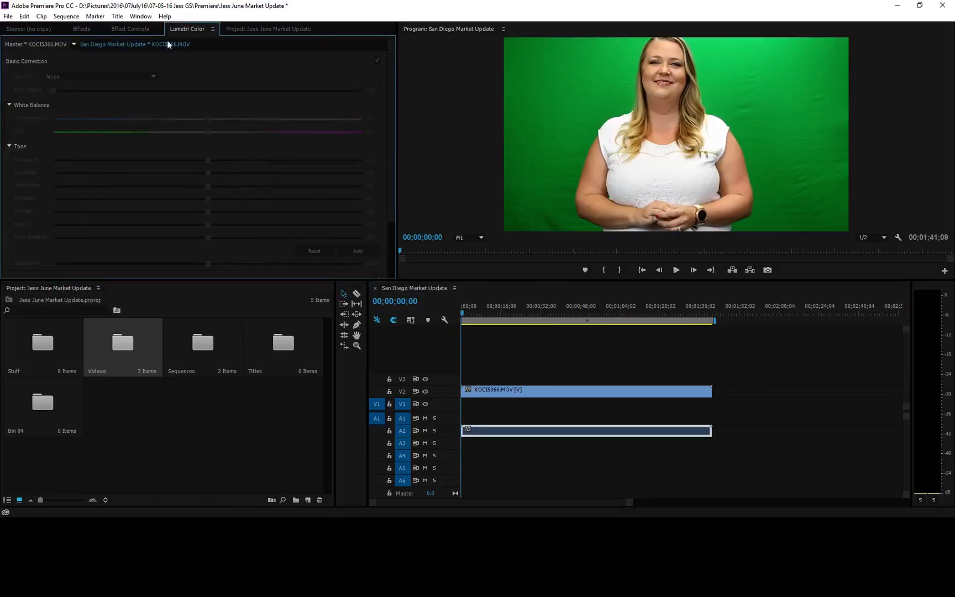
left_click(125, 31)
left_click(572, 390)
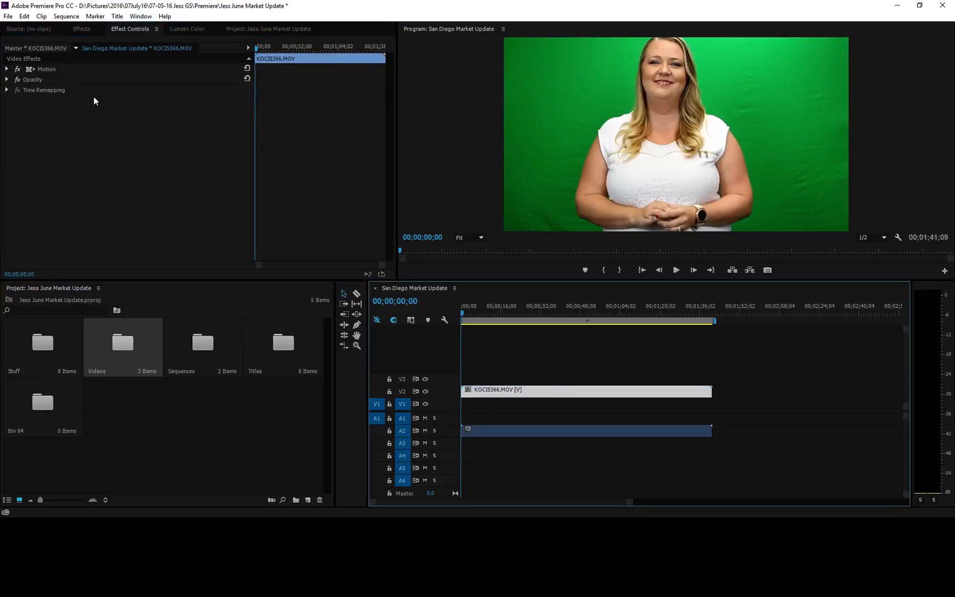
left_click_drag(418, 135, 498, 132)
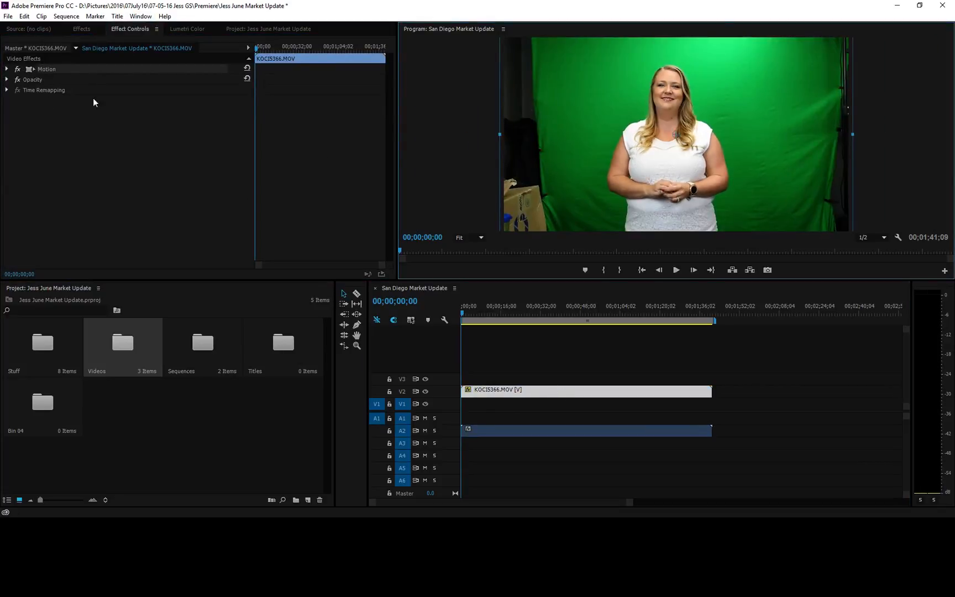
left_click_drag(498, 134, 500, 133)
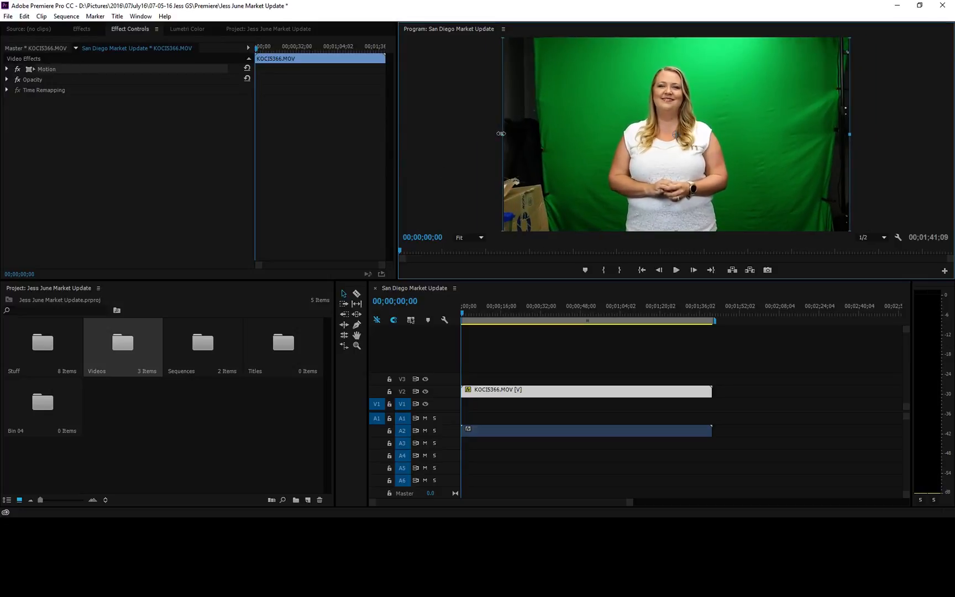
left_click(584, 362)
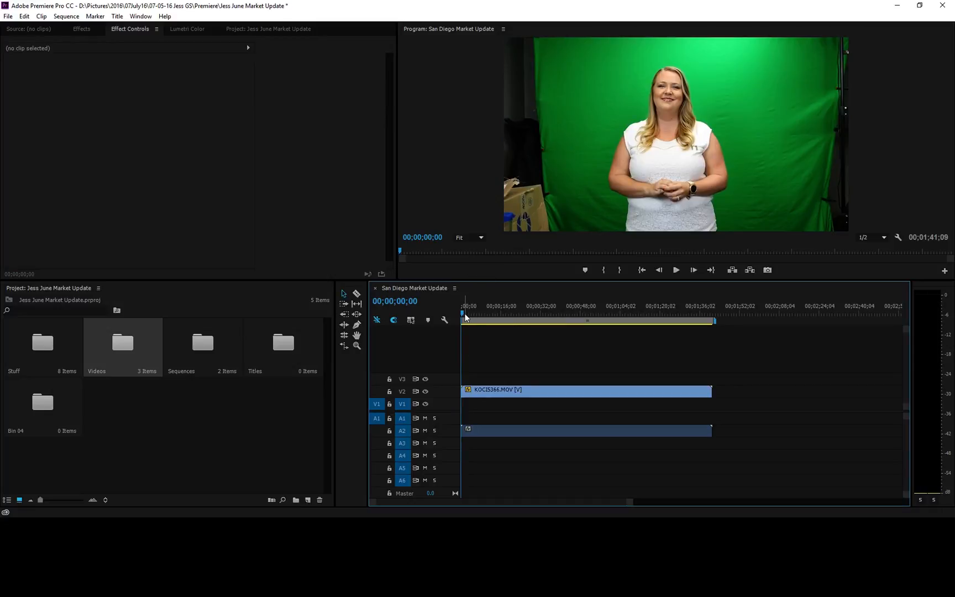
Cut the KOCI5366.MOV clip at 00;00;02;02 and delete the opening part with its audio.
key("space")
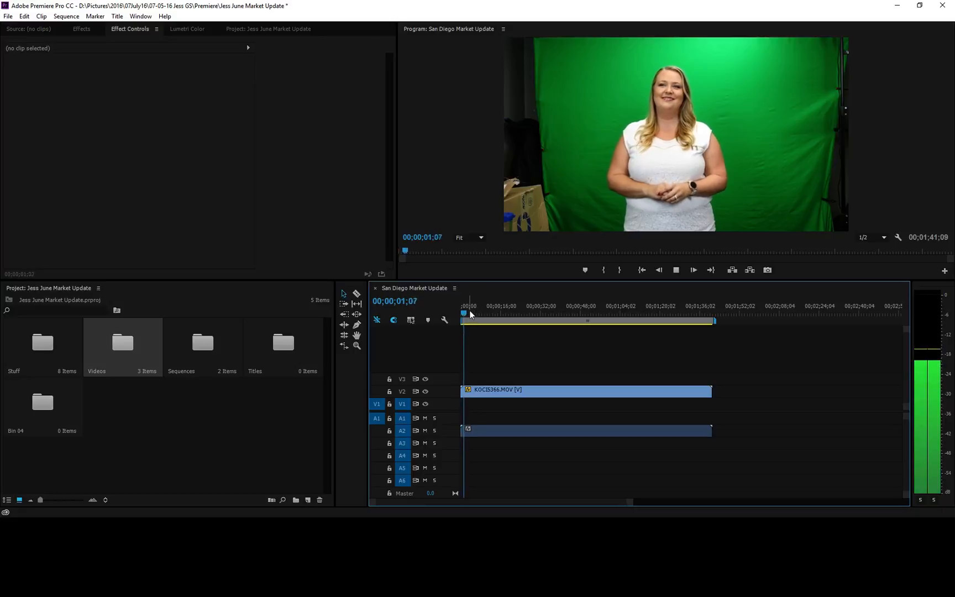
key("space")
key("c")
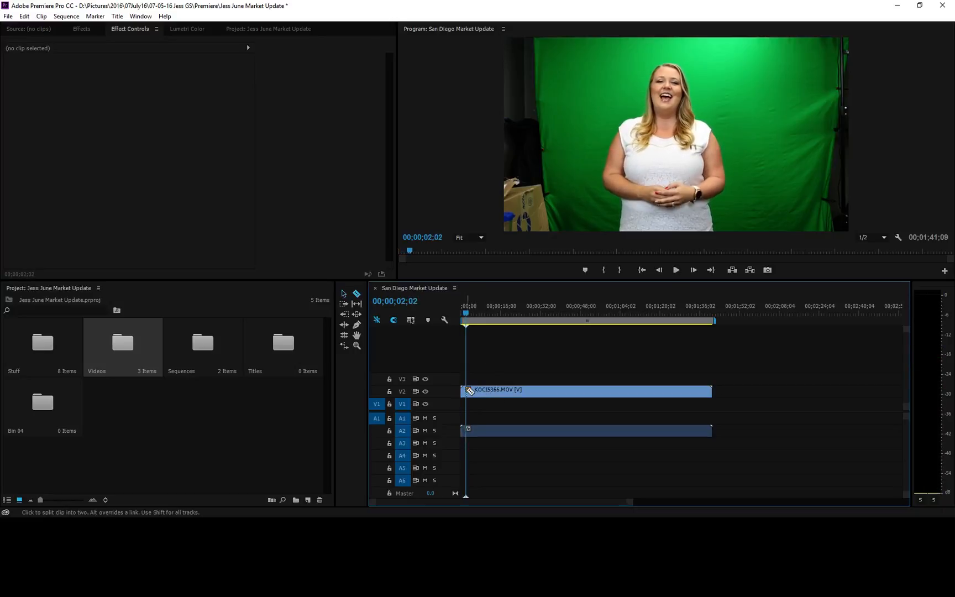
left_click(468, 429)
key("v")
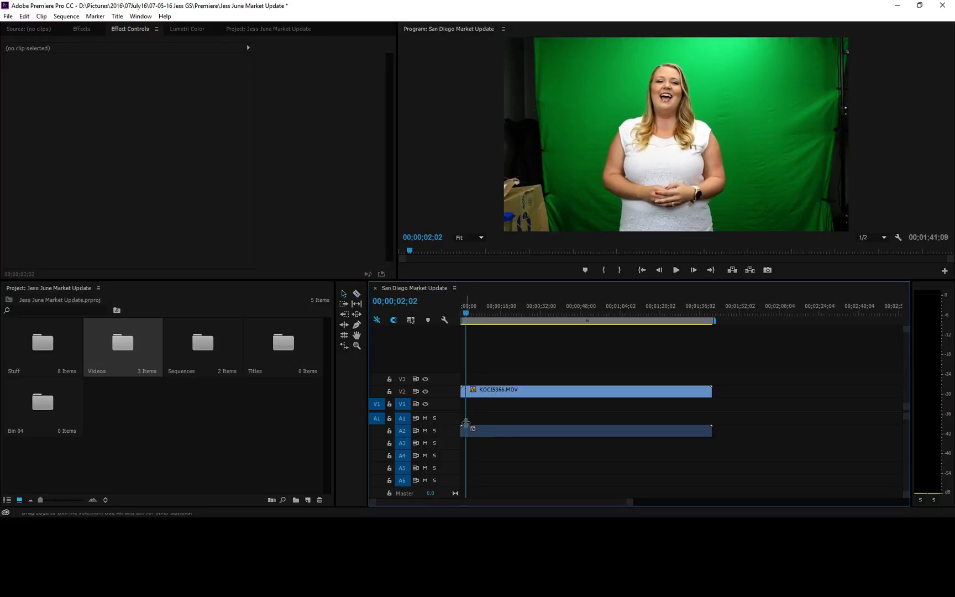
left_click(463, 430)
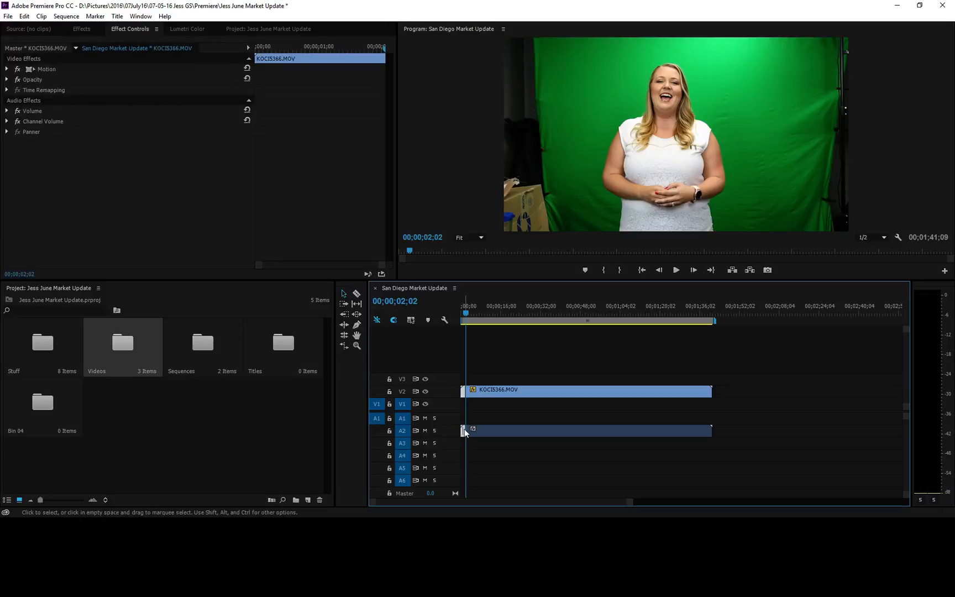
key("Delete")
Cut the KOCI5366.MOV clip at 00;01;39;12 and delete the remaining tail with its audio.
left_click_drag(696, 300, 704, 301)
key("space")
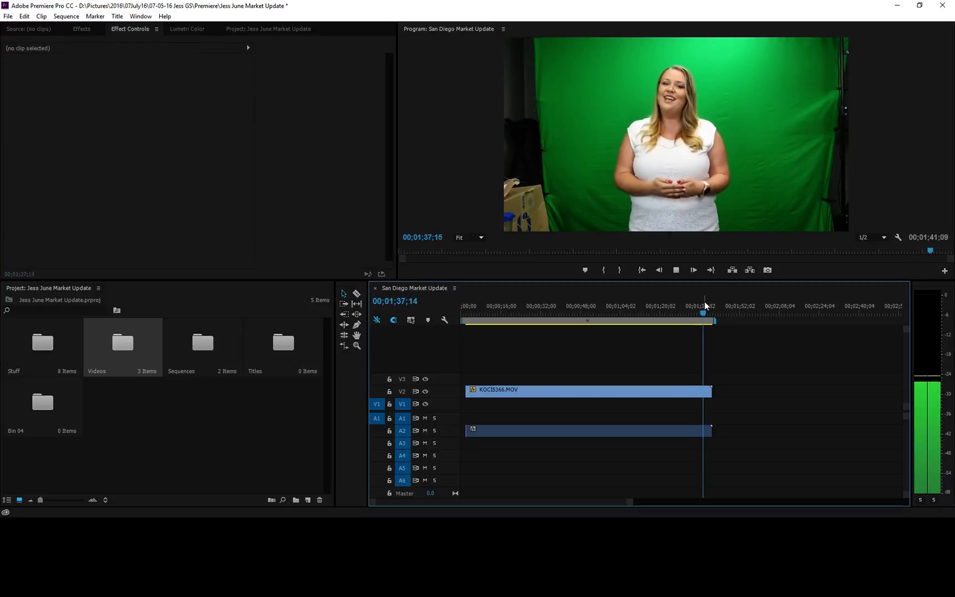
key("space")
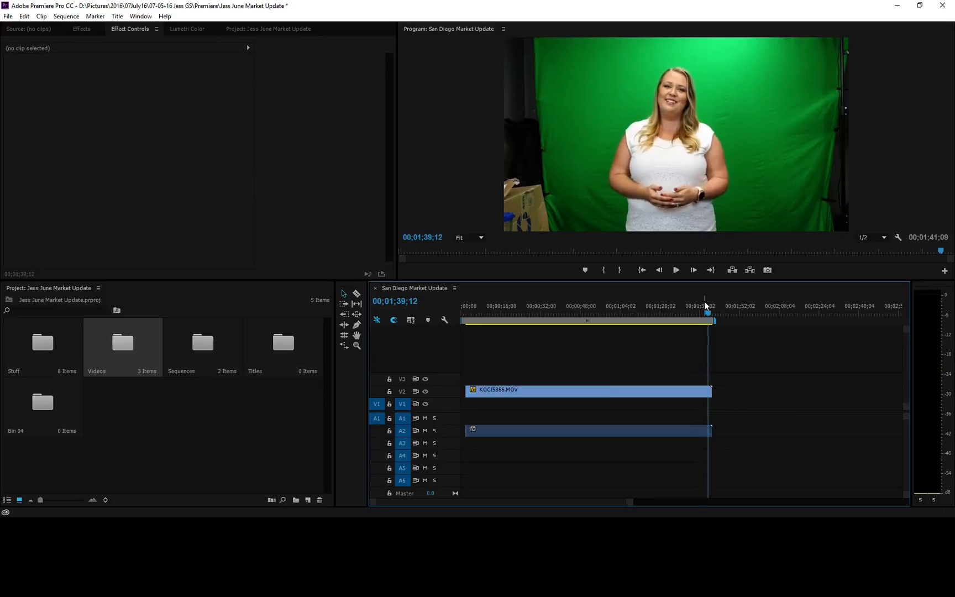
key("c")
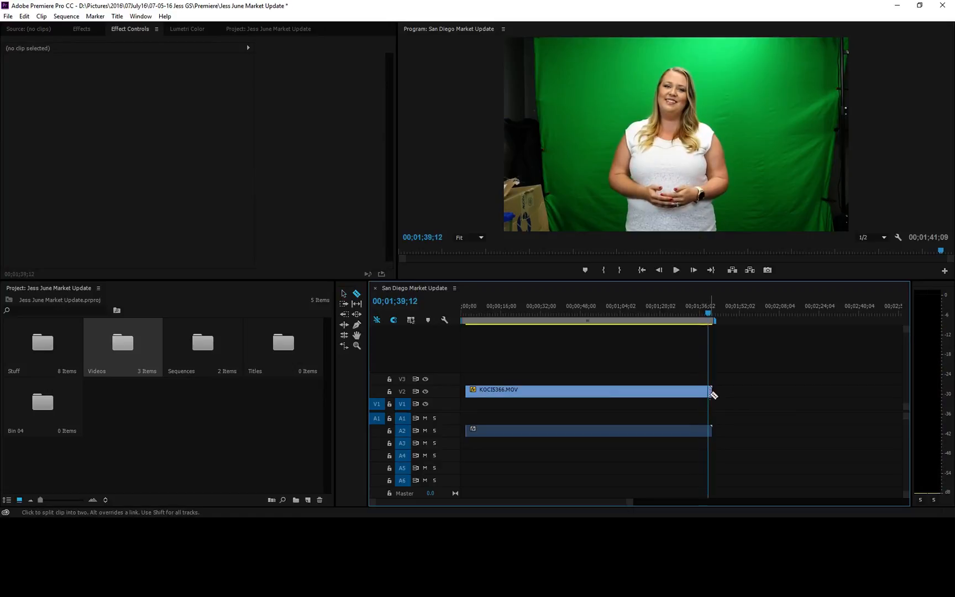
left_click(710, 431)
key("v")
left_click(710, 431)
key("Delete")
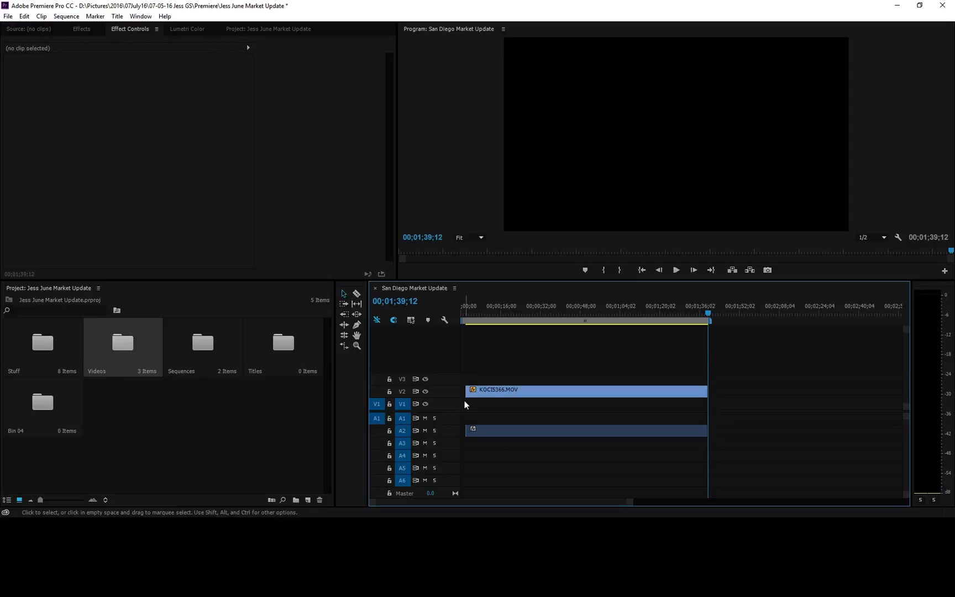
Shift the trimmed KOCI5366.MOV clip later on the timeline and place Intro Logo.avi from the Stuff bin at the start of V2.
left_click_drag(490, 365, 514, 428)
left_click_drag(512, 392, 562, 392)
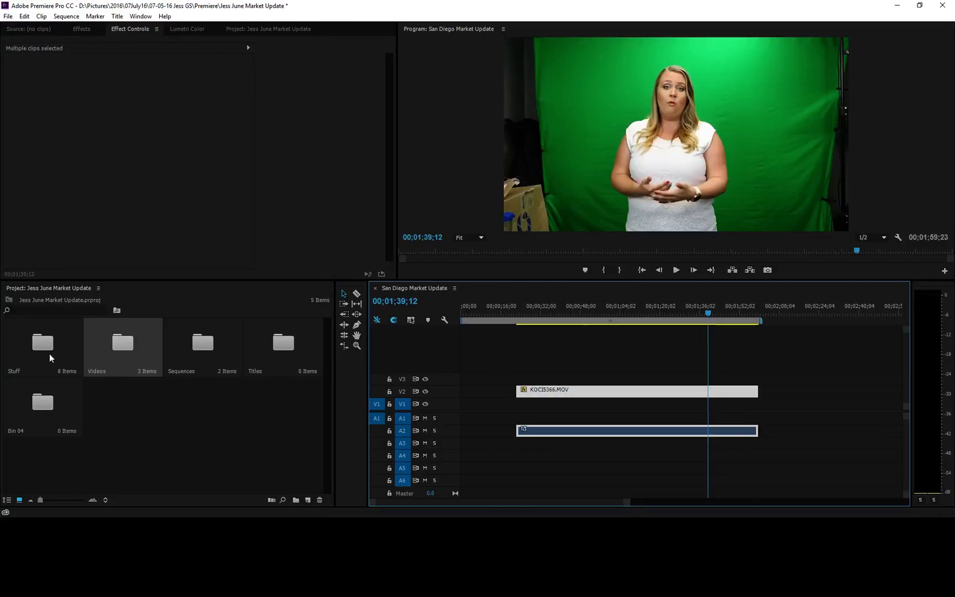
double_click(34, 346)
left_click_drag(118, 206, 469, 391)
left_click(463, 311)
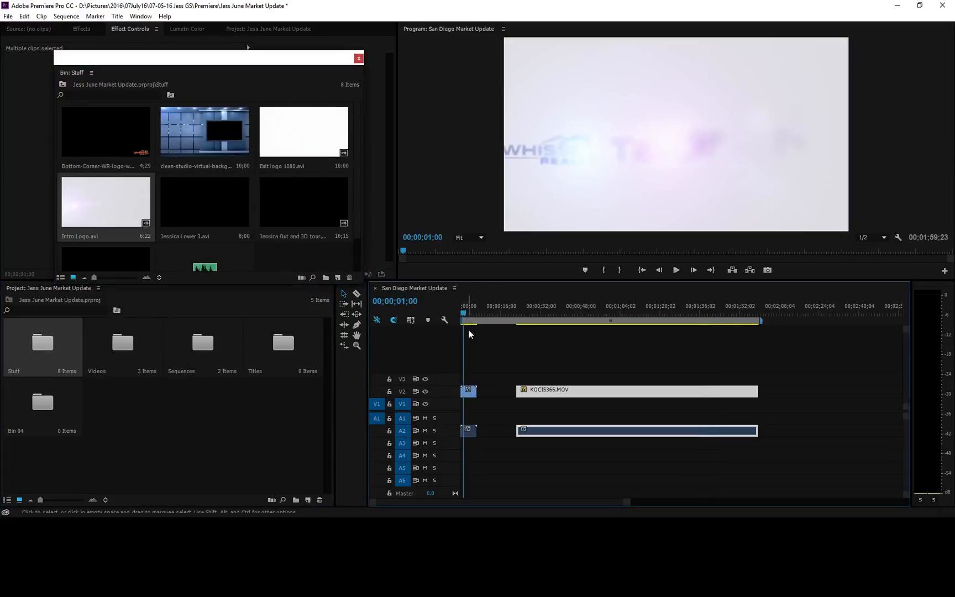
left_click(359, 58)
Try to apply the favorite 1080 to 720 size preset to the Intro Logo.avi clip.
left_click(83, 28)
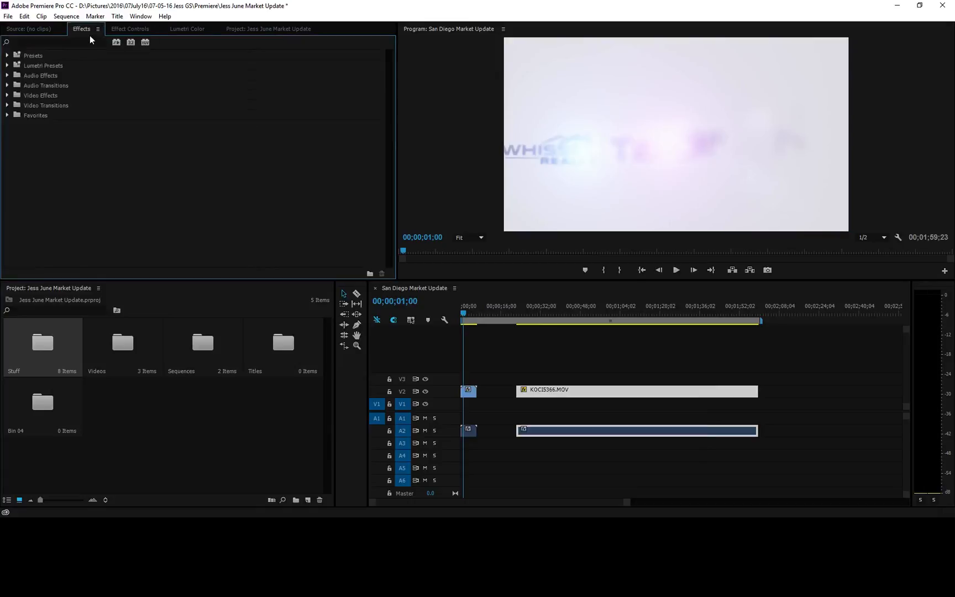
left_click(8, 115)
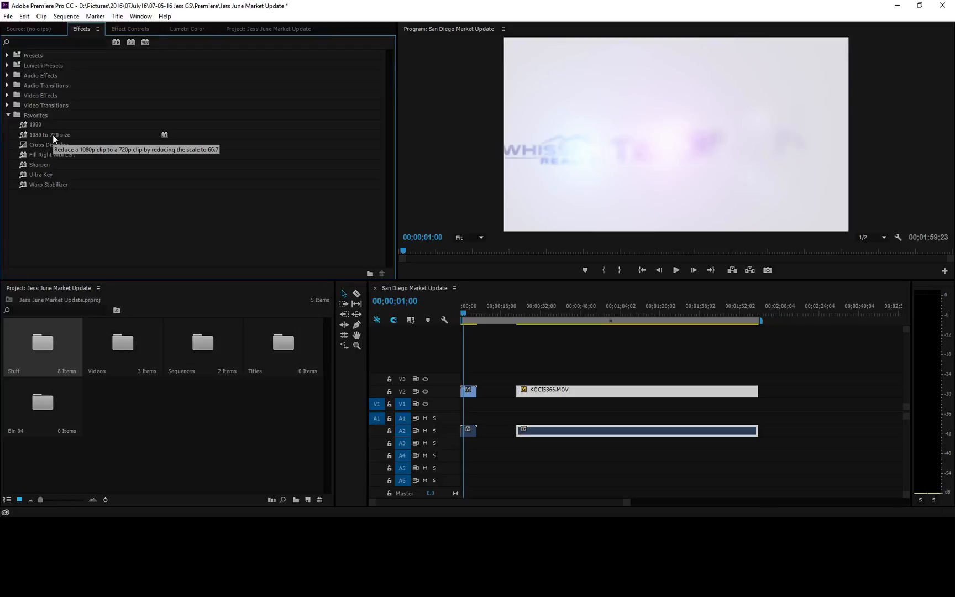
left_click_drag(53, 139, 468, 394)
Set the Motion scale of the Intro Logo.avi clip to 66.7.
left_click(135, 29)
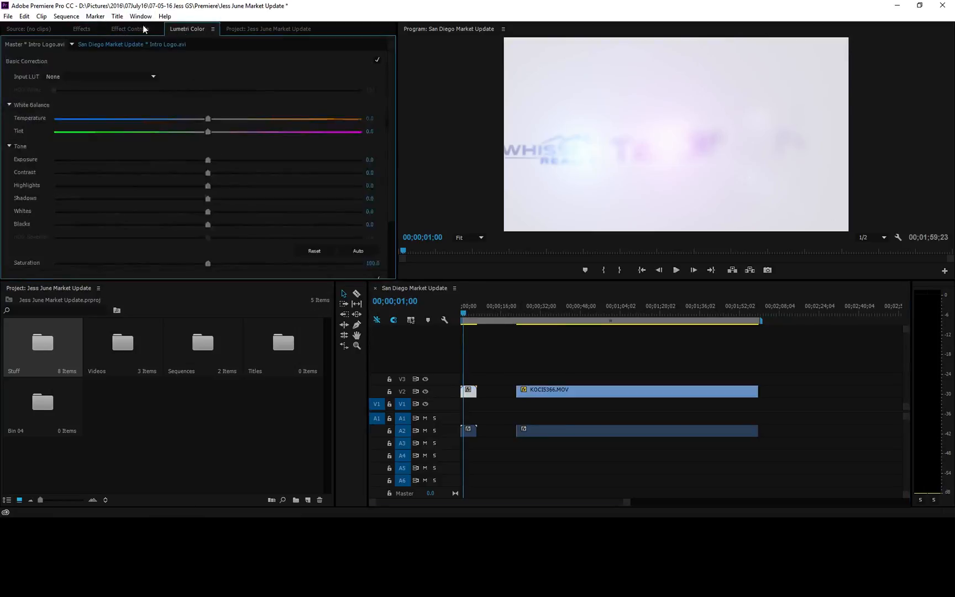
left_click(50, 70)
left_click(7, 69)
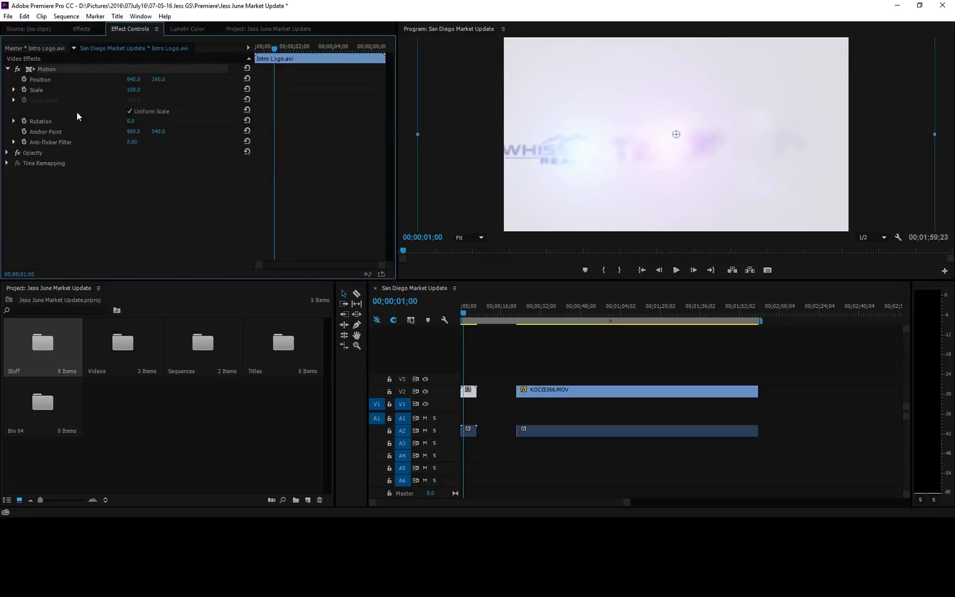
left_click(135, 89)
type("66.7")
key("Return")
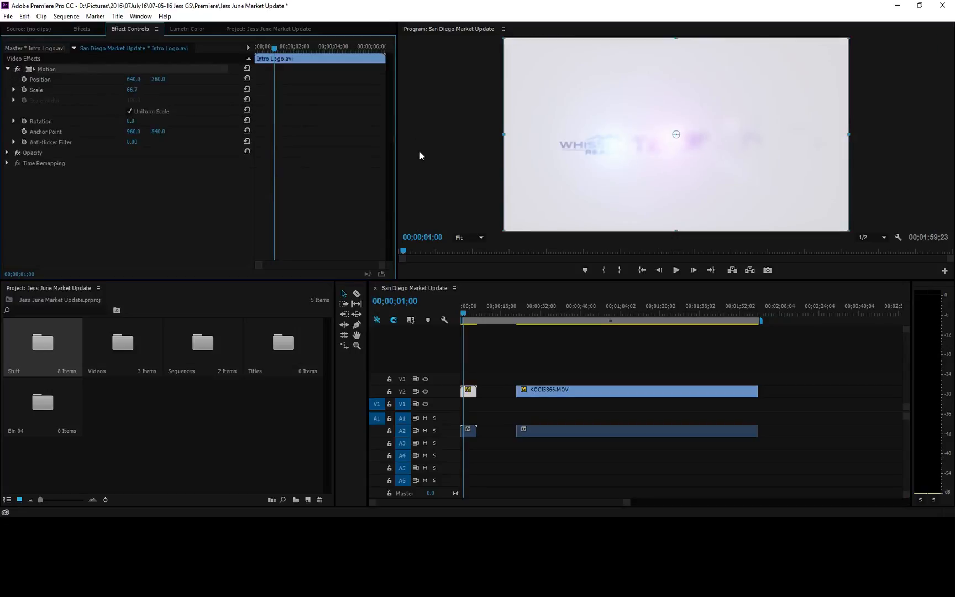
left_click(492, 338)
Ripple delete the gap between the Intro Logo.avi and KOCI5366.MOV clips on V2.
left_click(83, 29)
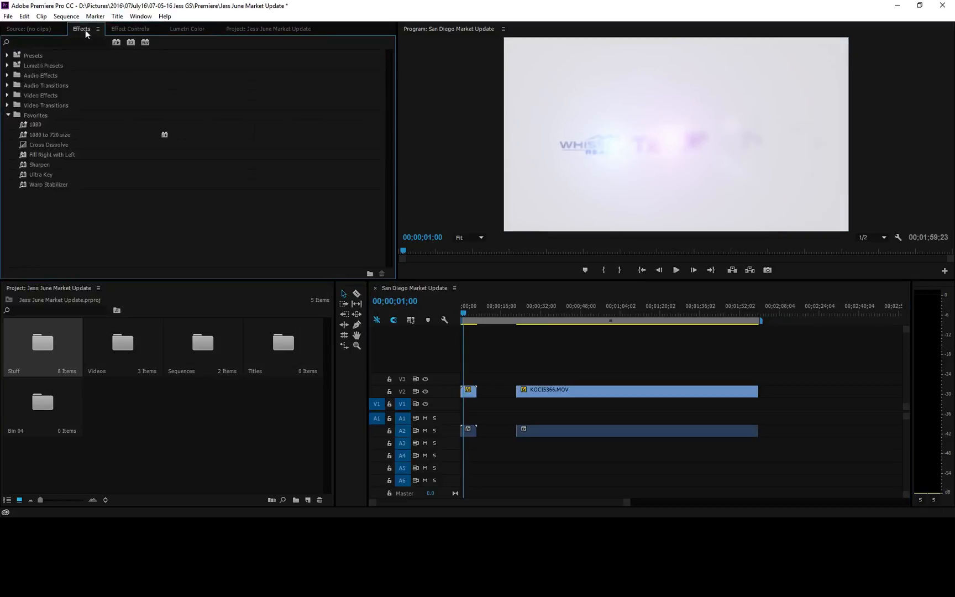
left_click(48, 134)
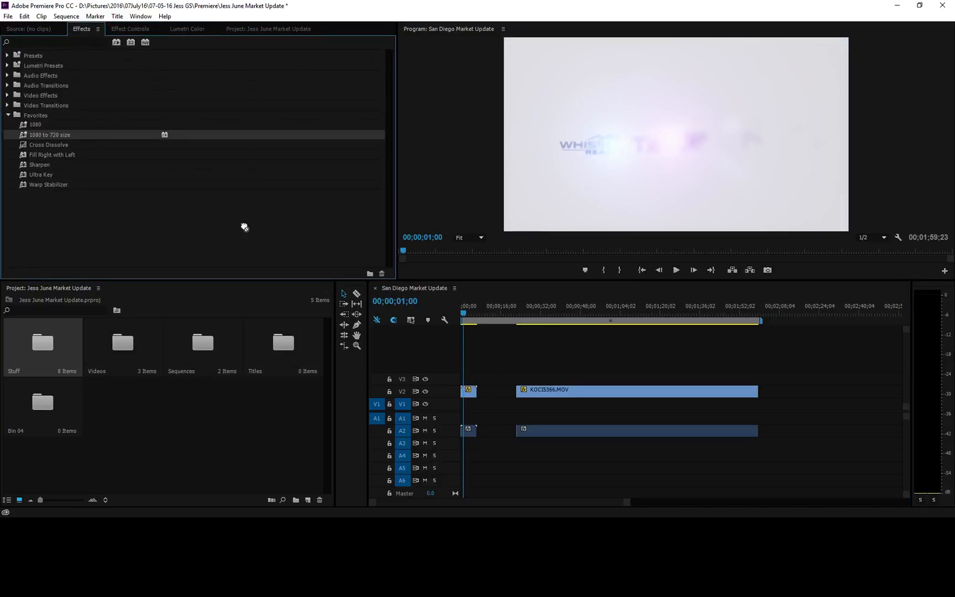
left_click(494, 393)
right_click(494, 392)
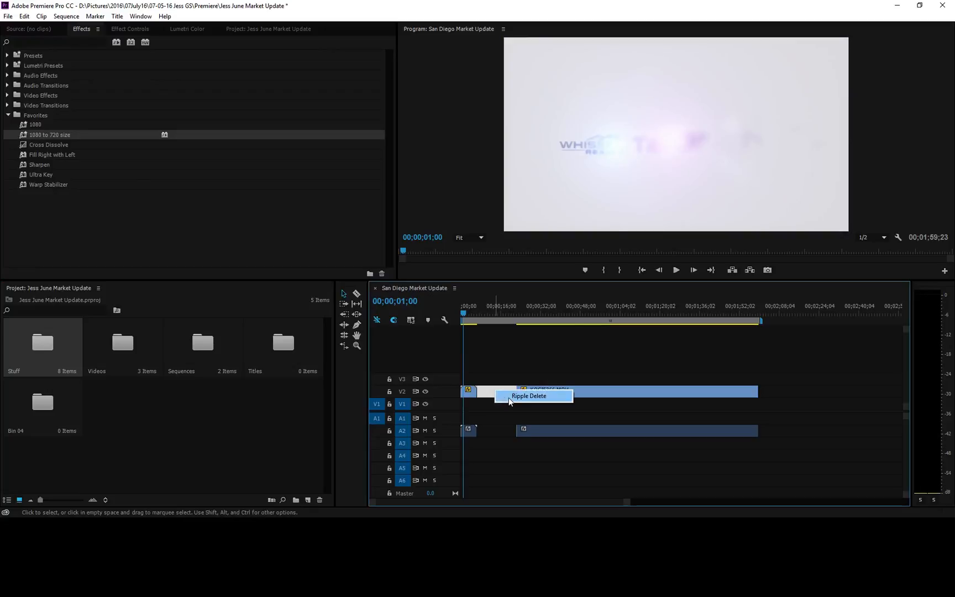
left_click(508, 398)
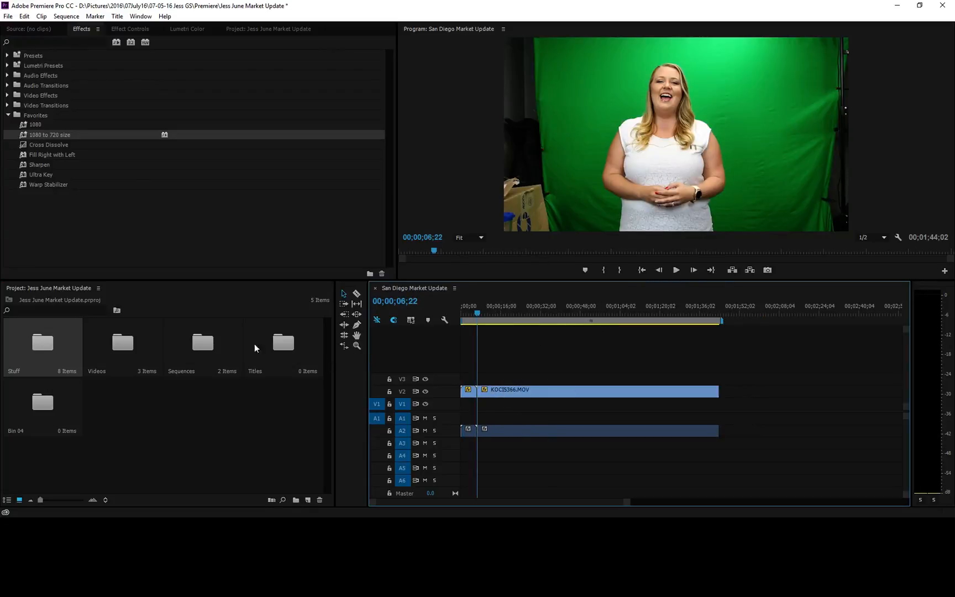
Place the clean-studio virtual background on V1 at 00;00;06;22 beneath the start of KOCI5366.MOV, and load it in the Source monitor.
double_click(54, 344)
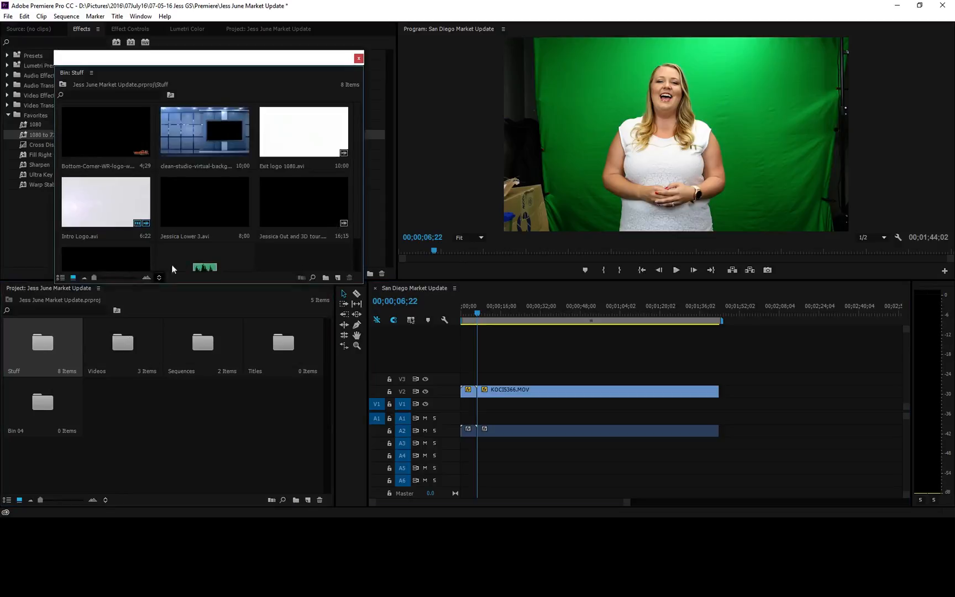
left_click_drag(209, 151, 484, 404)
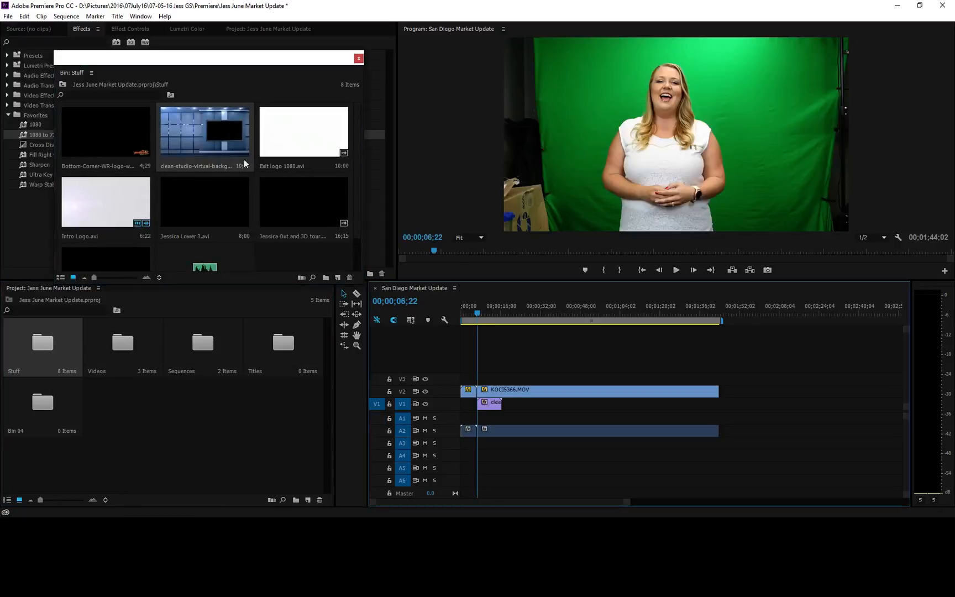
double_click(224, 109)
left_click_drag(248, 58, 163, 169)
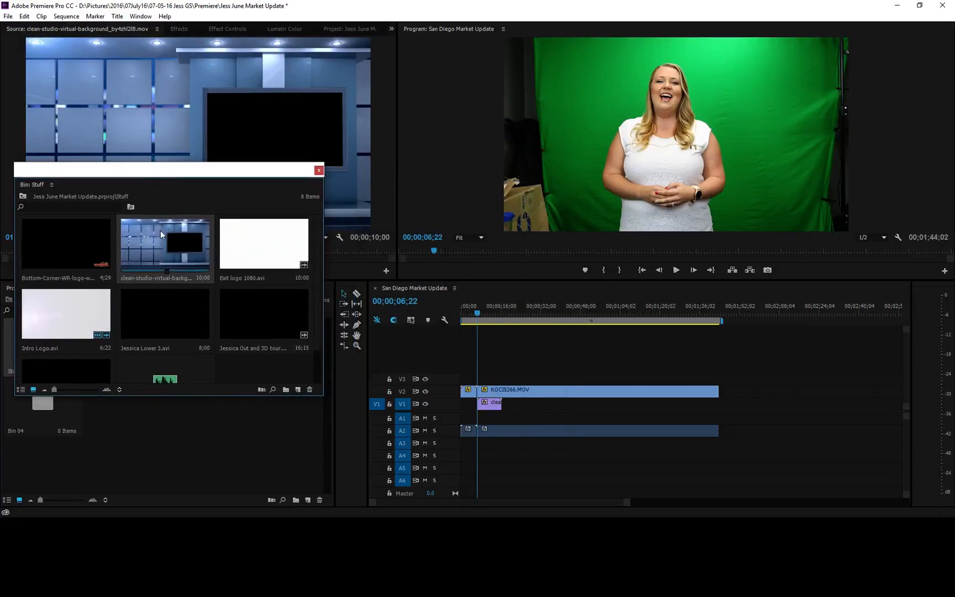
key("space")
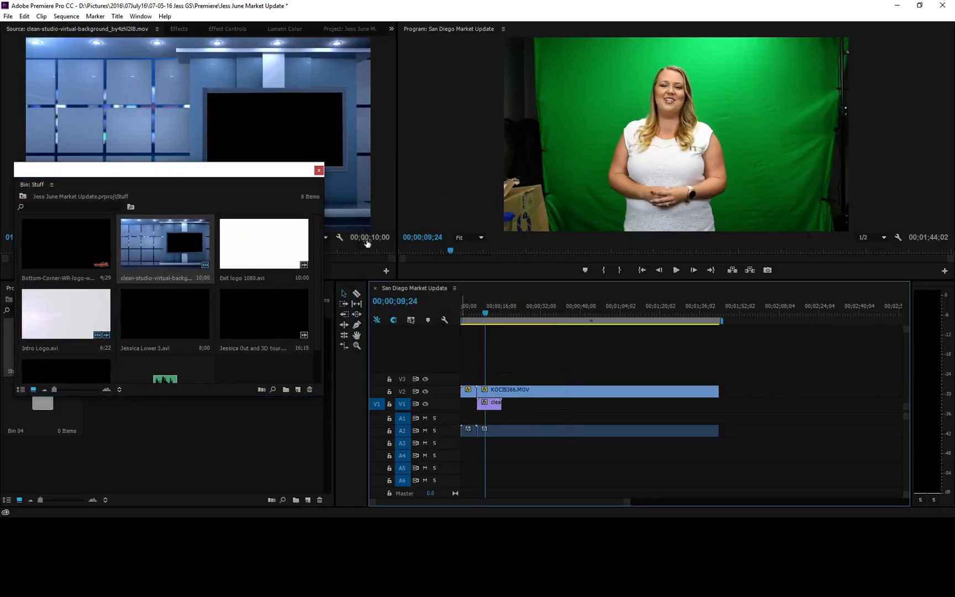
Add further copies of the clean-studio background end to end on V1, making a row of seven clips beneath KOCI5366.MOV.
left_click_drag(184, 232, 530, 407)
left_click_drag(164, 264, 579, 408)
left_click_drag(166, 223, 602, 407)
left_click_drag(167, 243, 613, 407)
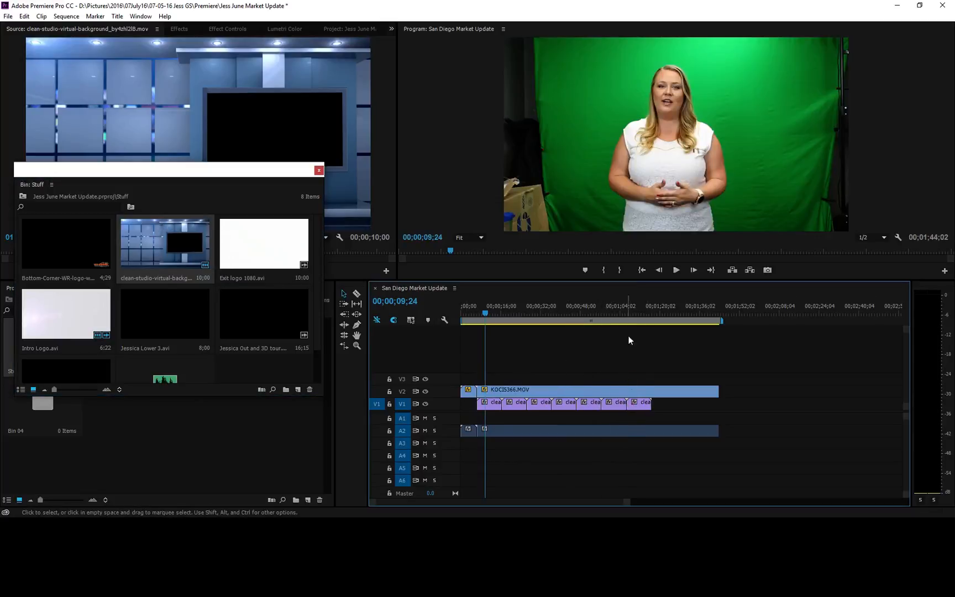
Hide track V2 and check the clean-studio background clips on V1 near the end of their row.
left_click(643, 306)
left_click(426, 392)
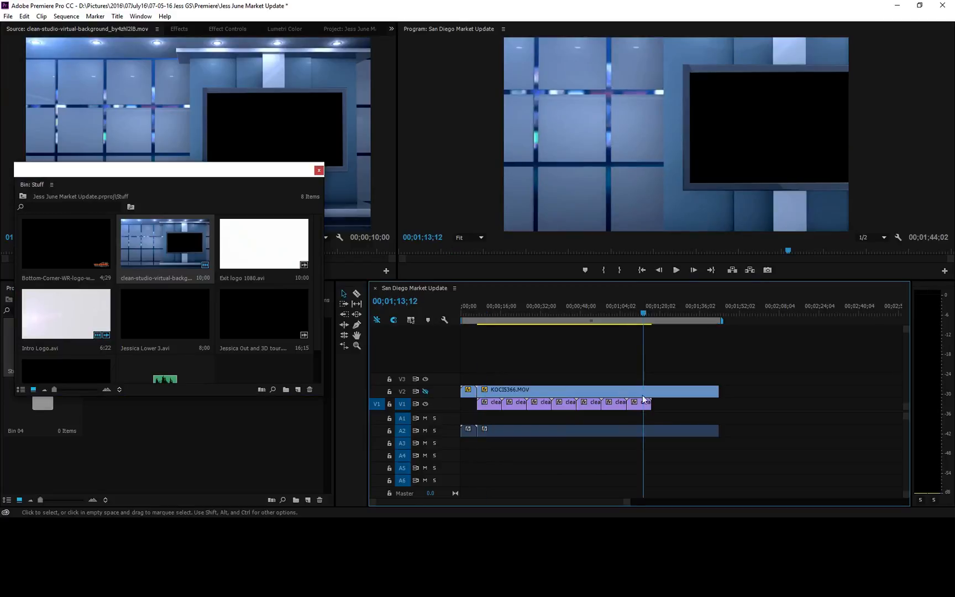
left_click_drag(650, 403, 676, 403)
key("r")
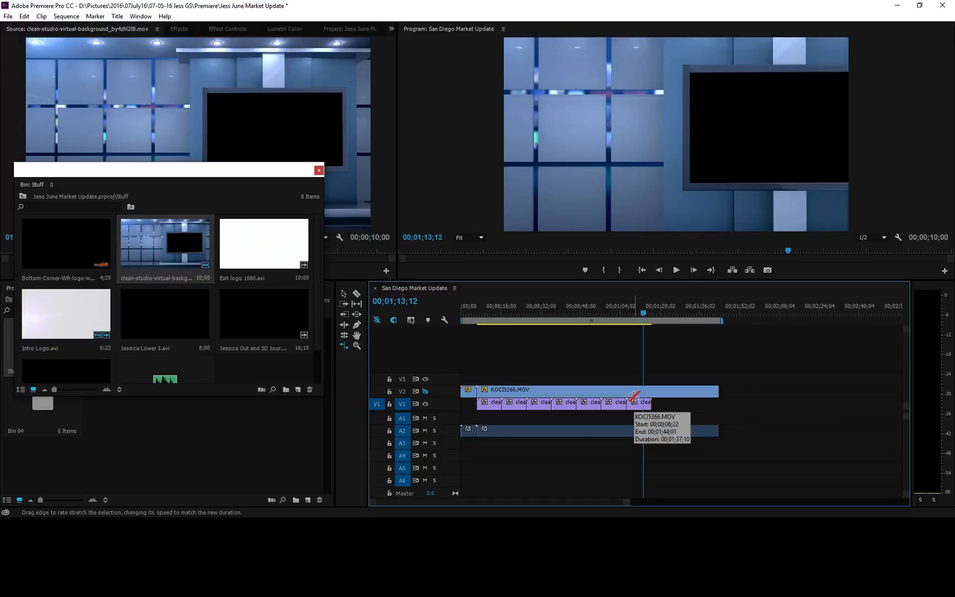
left_click(638, 313)
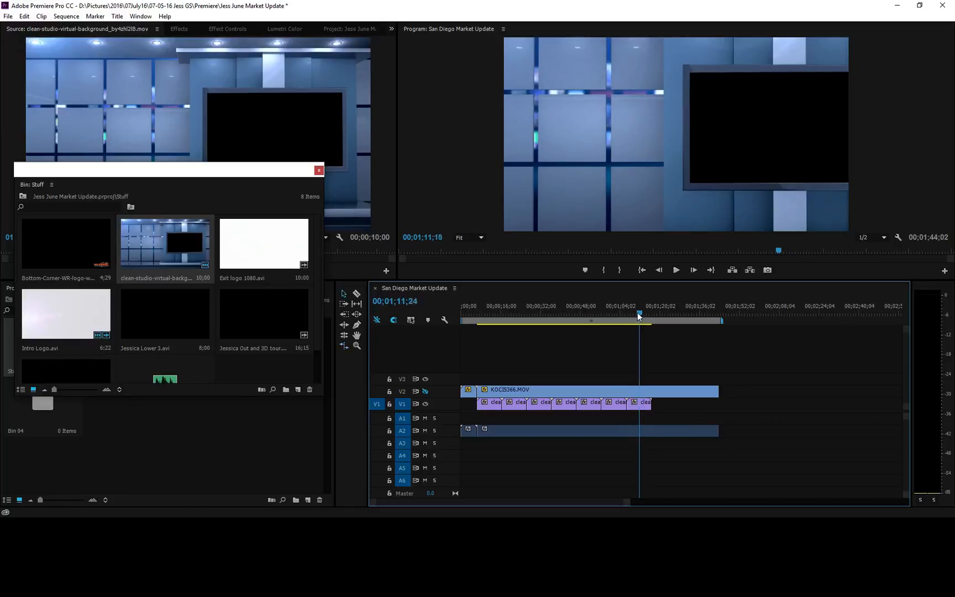
mouse_move(637, 313)
left_mouse_down()
mouse_move(651, 309)
mouse_move(631, 311)
left_mouse_up()
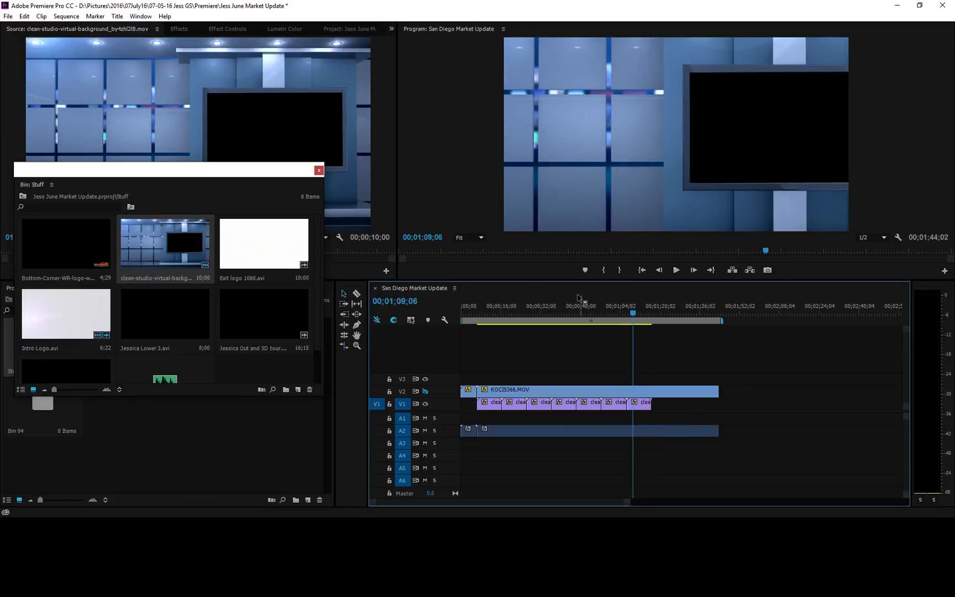
Fill V1 with more clean-studio background clips up to the end of KOCI5366.MOV, delete the excess piece and close the Stuff bin.
left_click_drag(149, 249, 702, 409)
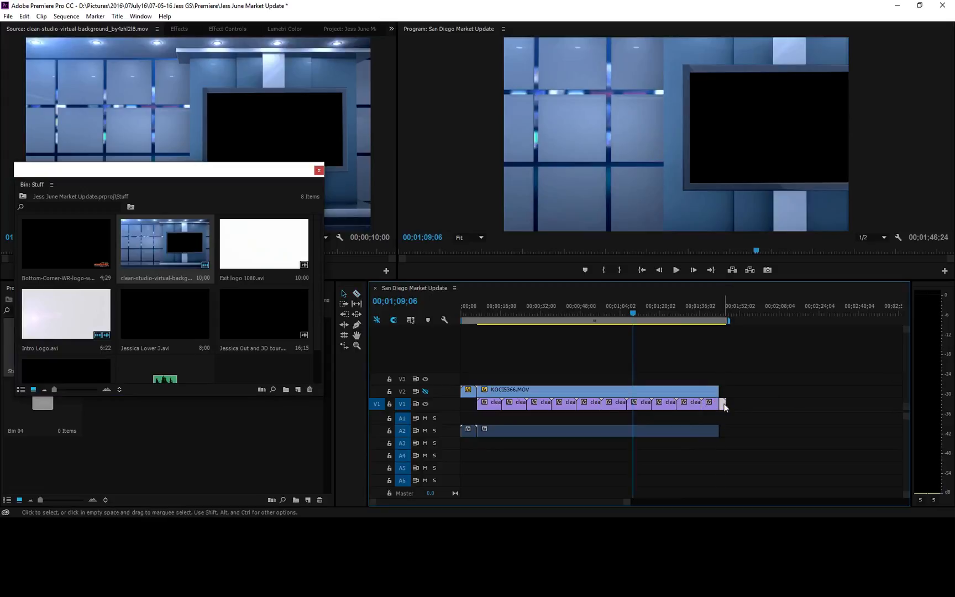
key("Delete")
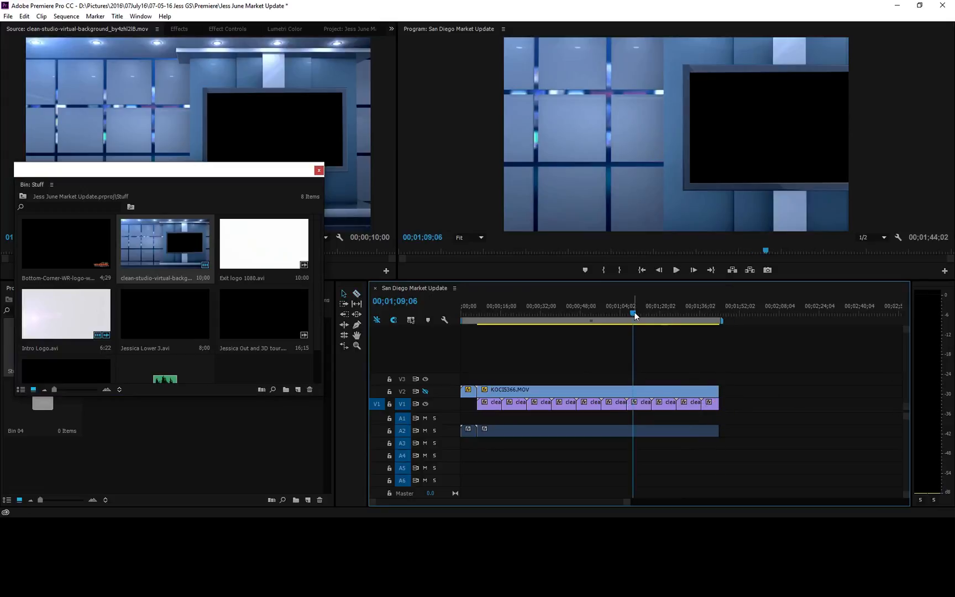
left_click_drag(635, 312, 517, 315)
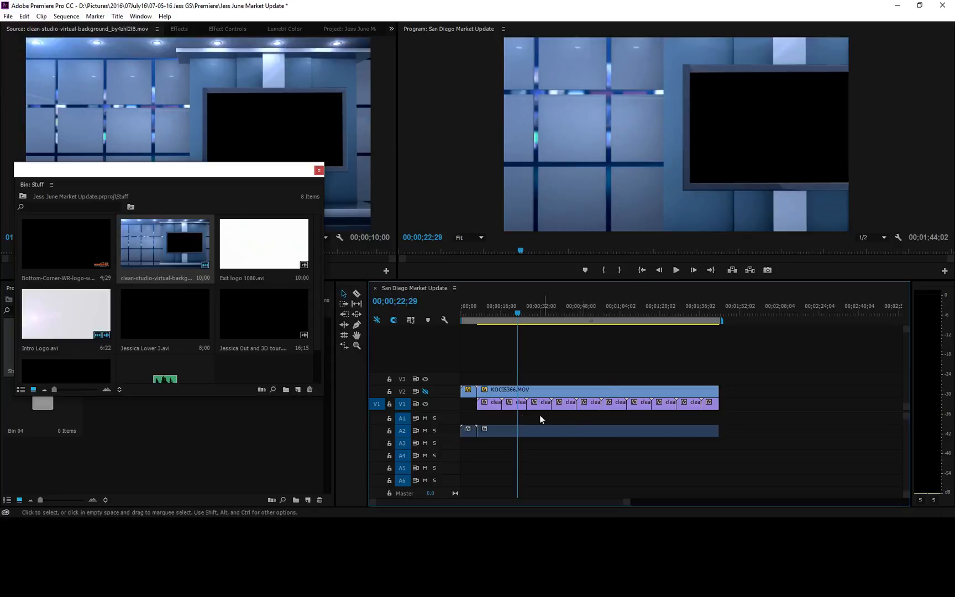
left_click(318, 170)
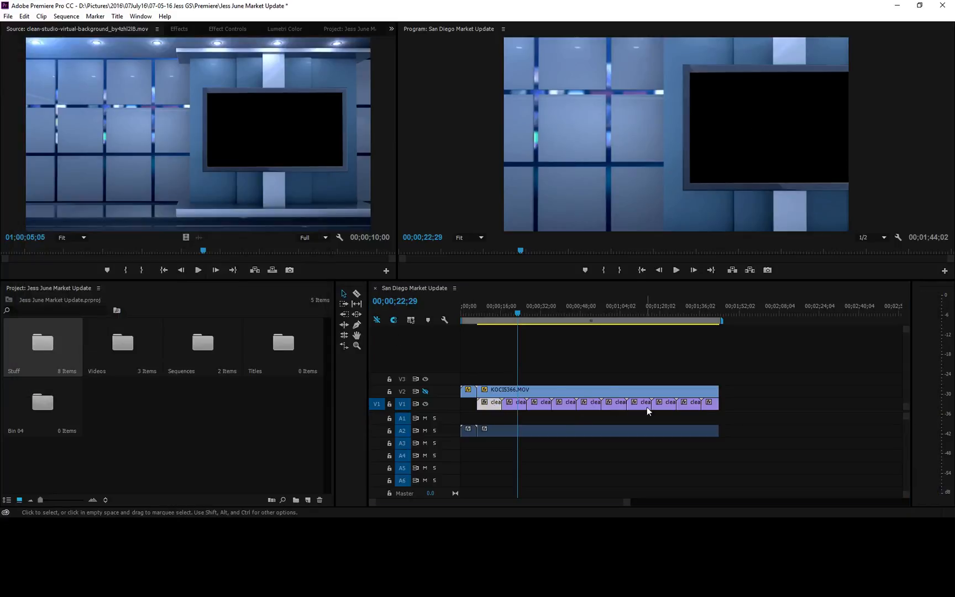
Apply the 1080 to 720 size preset to all background clips on V1 and check the resized studio at 00;00;17;29.
left_click_drag(744, 406, 481, 409)
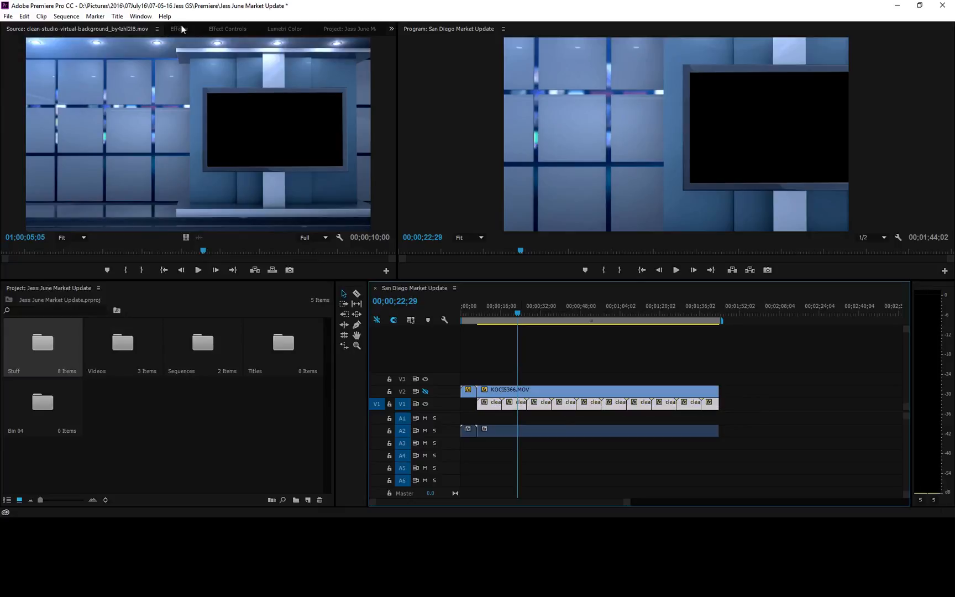
left_click(181, 29)
left_click_drag(40, 134, 482, 405)
left_click(546, 348)
left_click(507, 311)
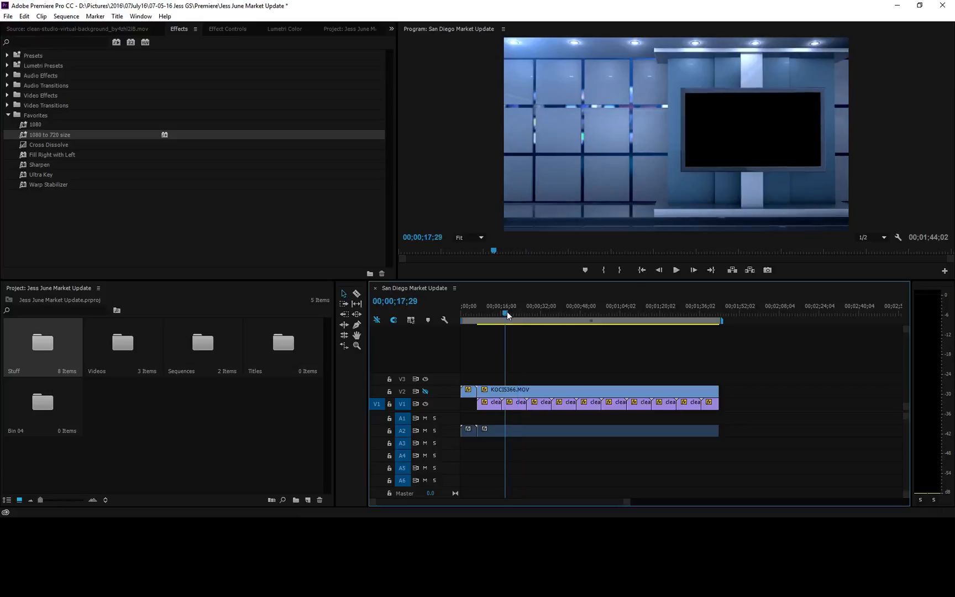
Toggle the V2 track output to compare KOCI5366.MOV with the studio background, leaving V2 visible.
left_click(520, 390)
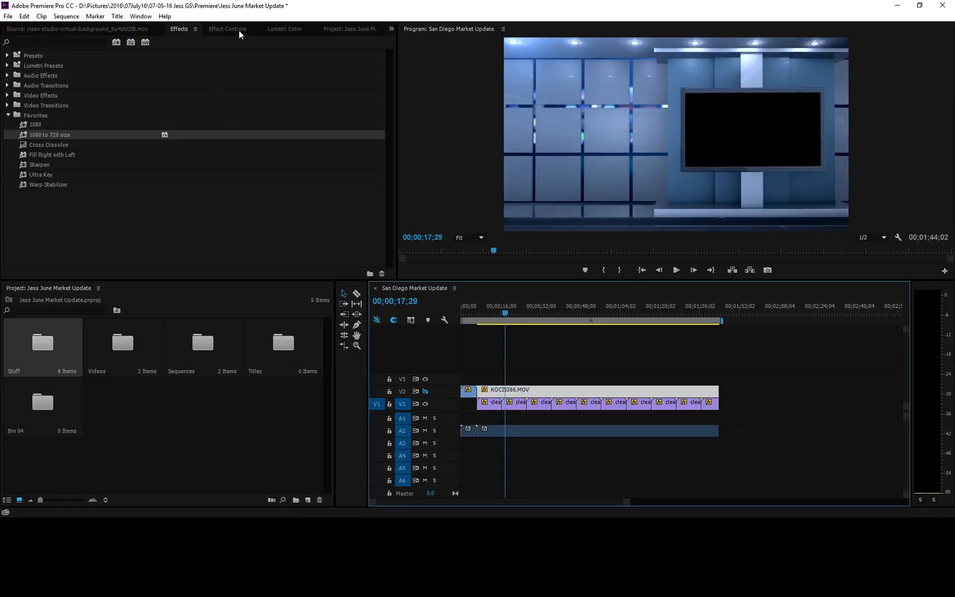
left_click(426, 392)
left_click(426, 392)
left_click(426, 392)
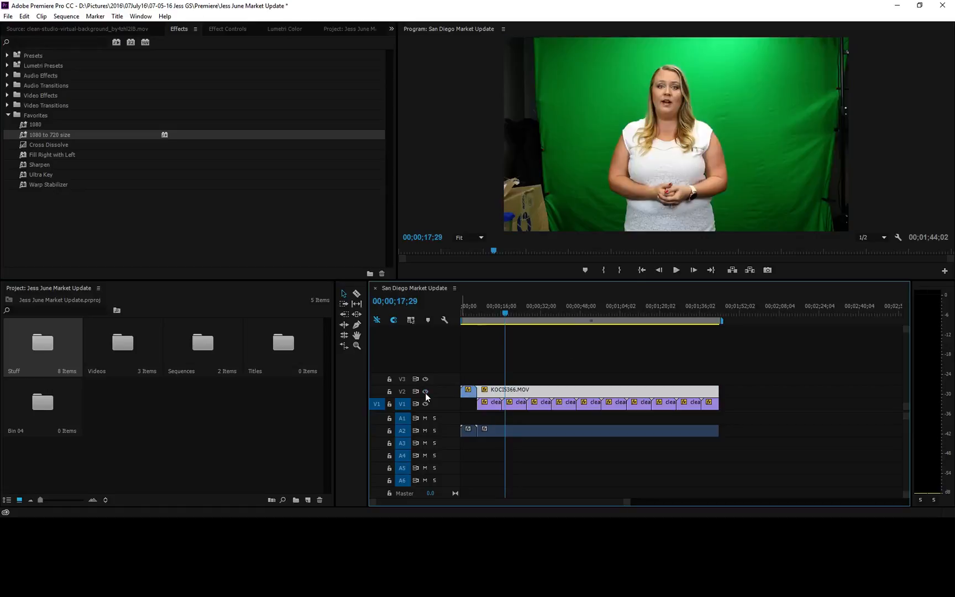
left_click(426, 391)
left_click(427, 392)
left_click(426, 392)
left_click(426, 392)
Apply Ultra Key to KOCI5366.MOV with the Aggressive setting, sampling the key color from the green backdrop beside the presenter.
left_click_drag(45, 175, 557, 389)
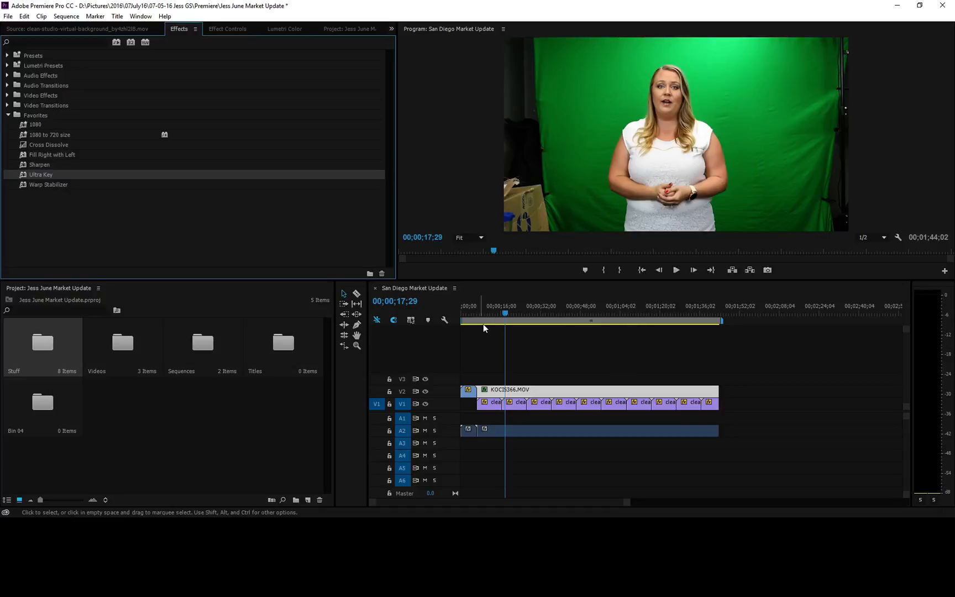
left_click(229, 30)
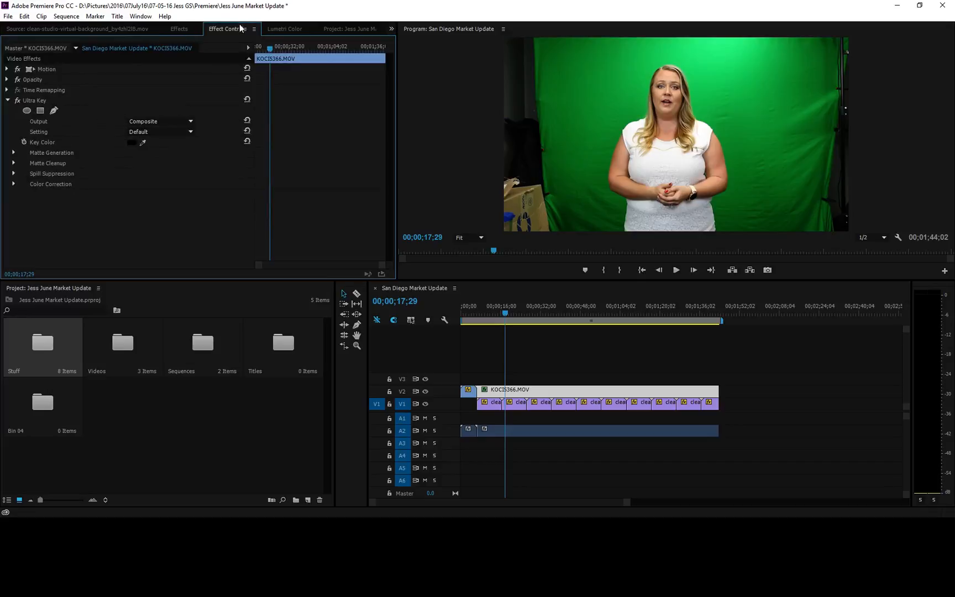
left_click(519, 391)
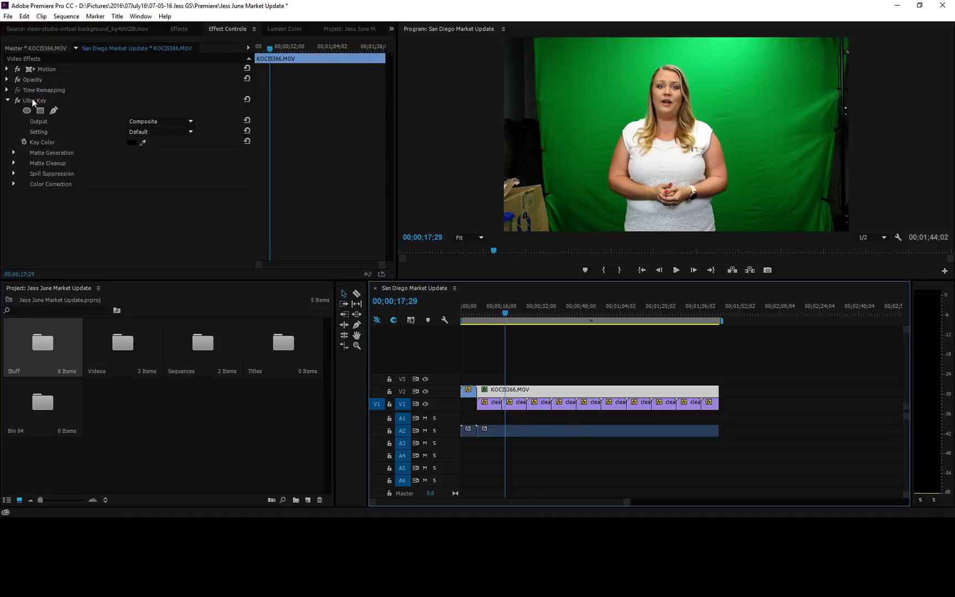
left_click(151, 132)
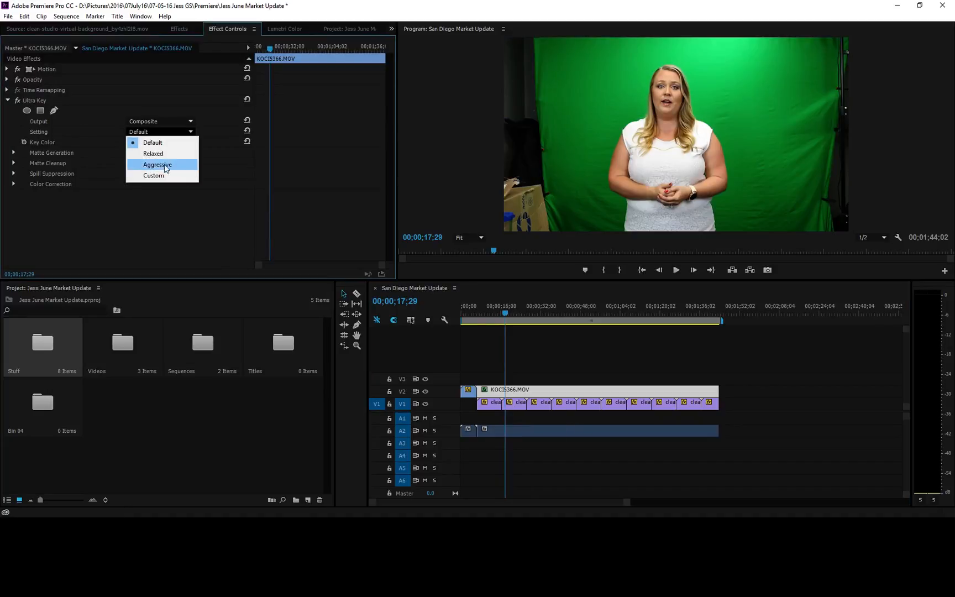
left_click(165, 164)
left_click(142, 142)
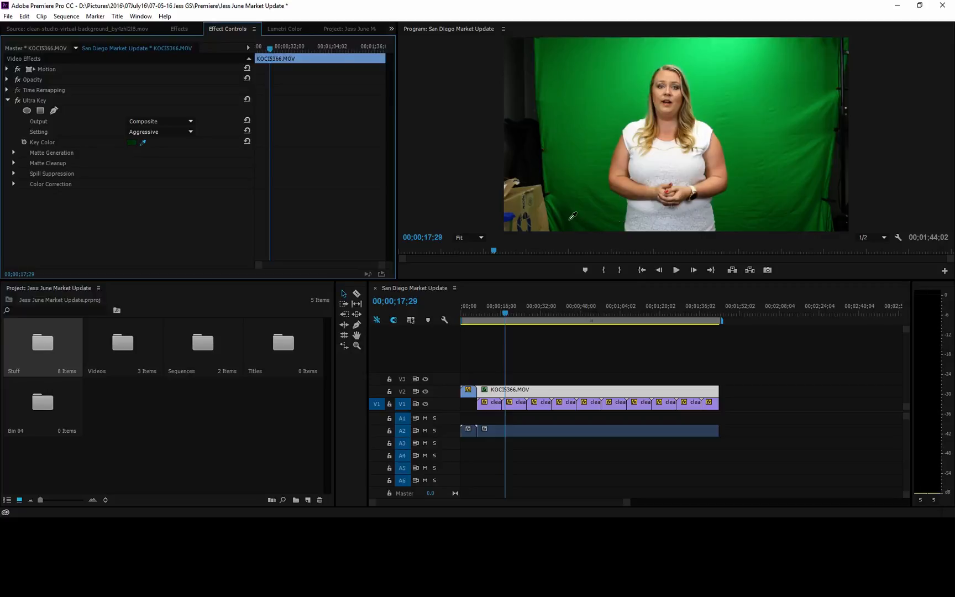
left_click(608, 206)
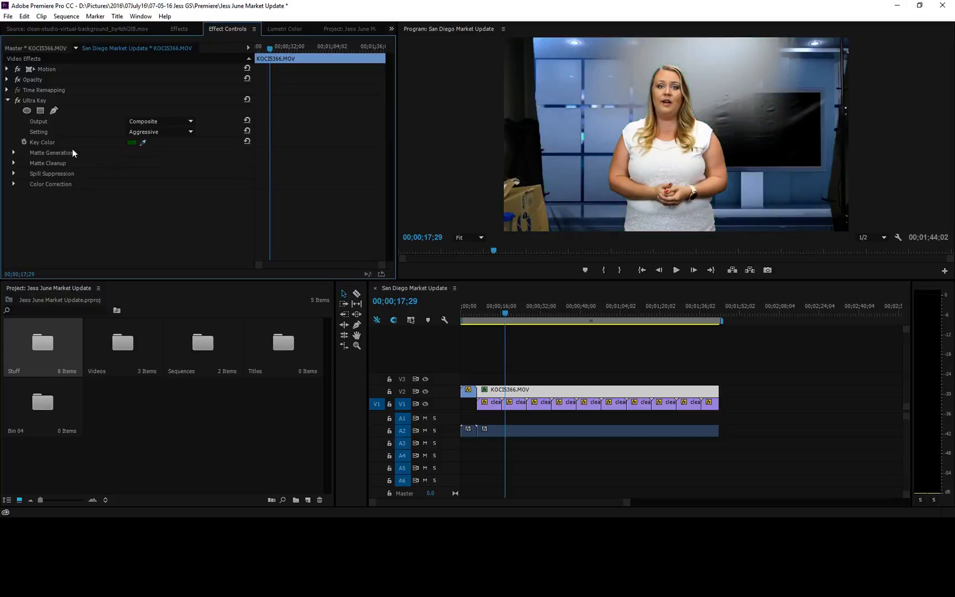
Set the Ultra Key Matte Generation Highlight of KOCI5366.MOV to 0.0.
left_click(13, 153)
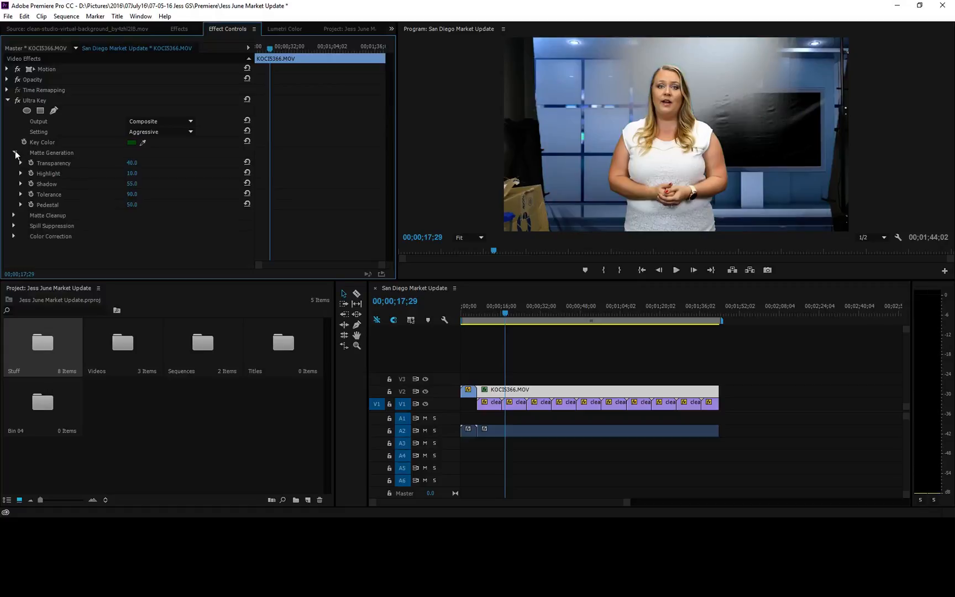
left_click_drag(128, 174, 116, 173)
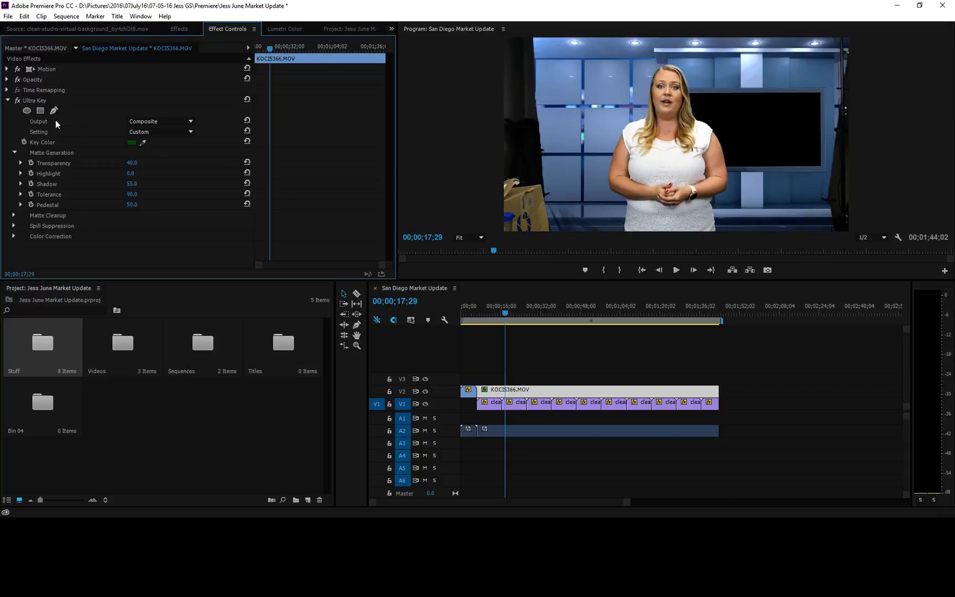
left_click(8, 100)
Draw a closed Pen opacity mask loosely around the presenter in KOCI5366.MOV, excluding the box and backdrop edges.
left_click(7, 80)
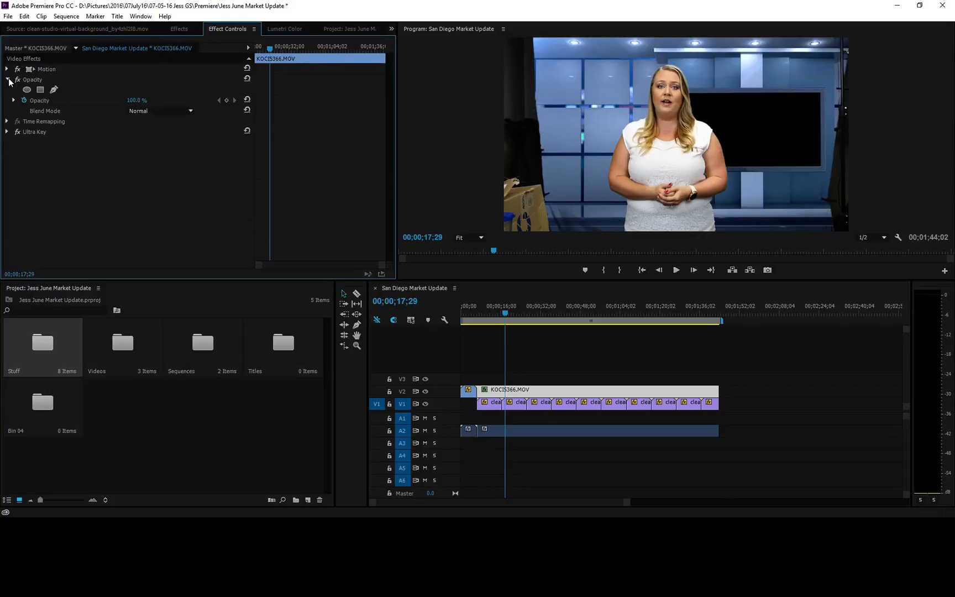
left_click(54, 90)
left_click(607, 228)
left_click(581, 198)
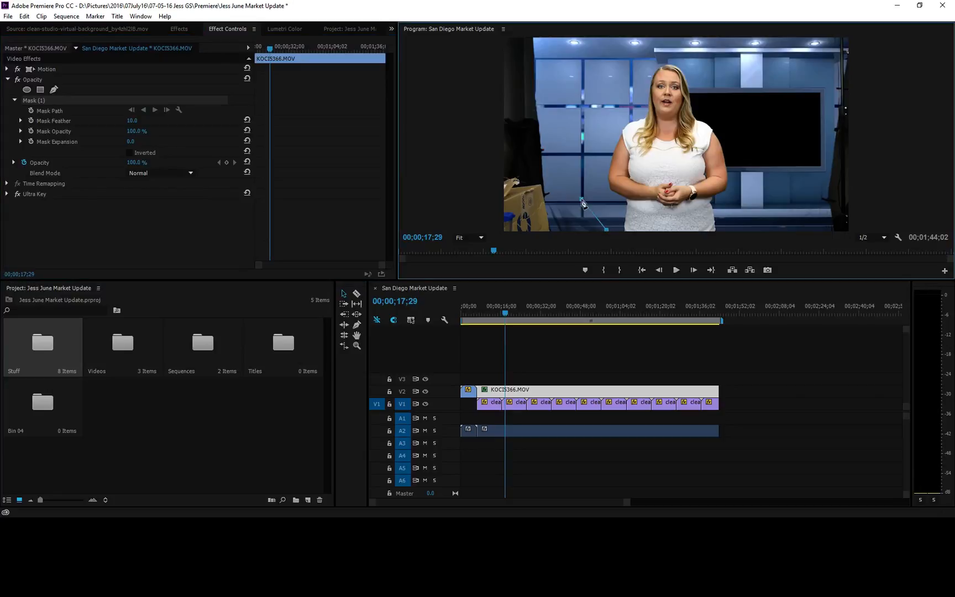
left_click(556, 147)
left_click(543, 99)
left_click(546, 53)
left_click(598, 42)
left_click(656, 46)
left_click(709, 49)
left_click(750, 64)
left_click(767, 99)
left_click(771, 140)
left_click(768, 178)
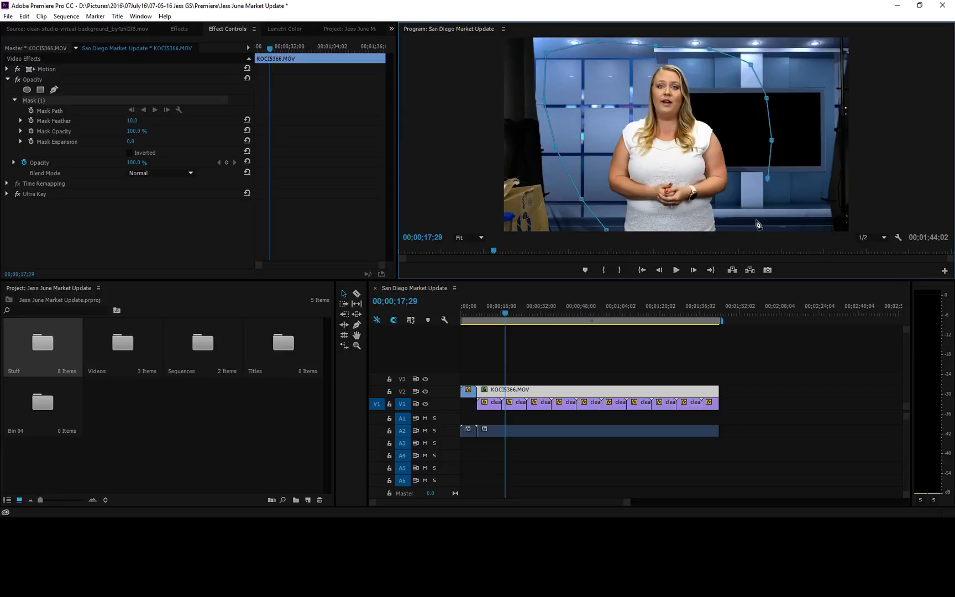
left_click(758, 220)
left_click(745, 229)
left_click(606, 230)
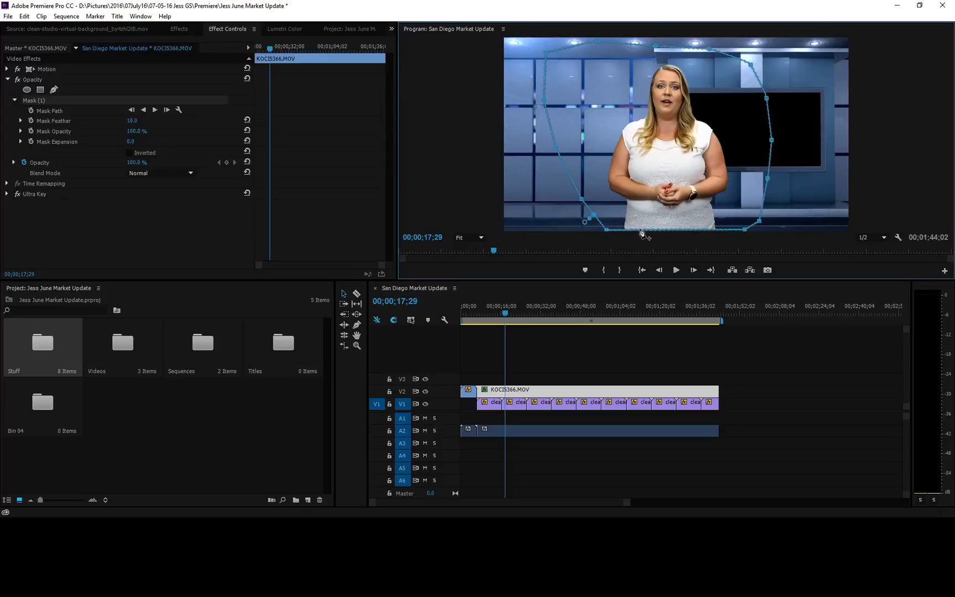
Extend the mask's two bottom corner points below the frame and widen the mask slightly at its lower right side.
left_click_drag(749, 234, 750, 250)
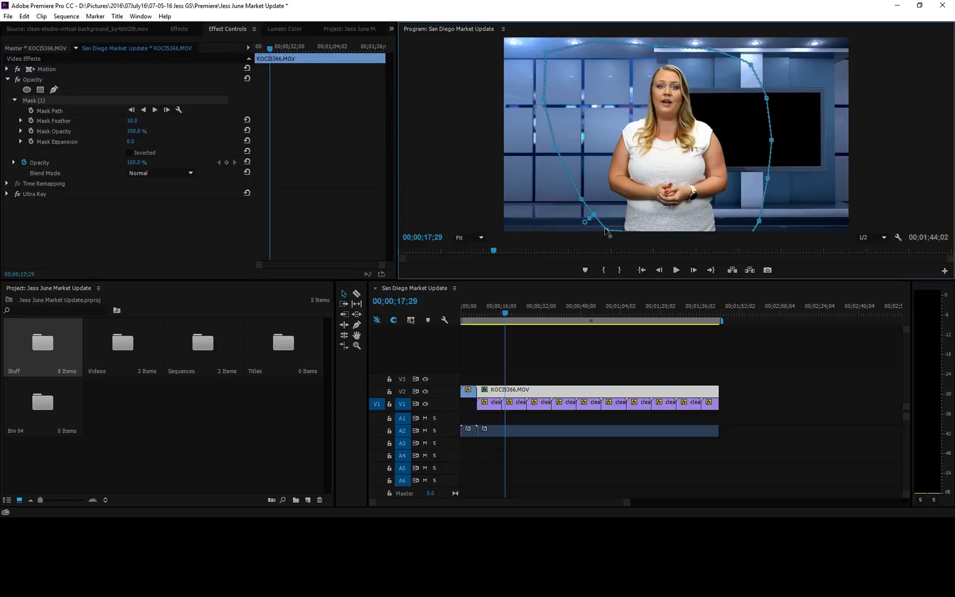
left_click_drag(607, 231, 607, 241)
mouse_move(767, 178)
left_mouse_down()
mouse_move(701, 183)
mouse_move(788, 177)
mouse_move(774, 181)
left_mouse_up()
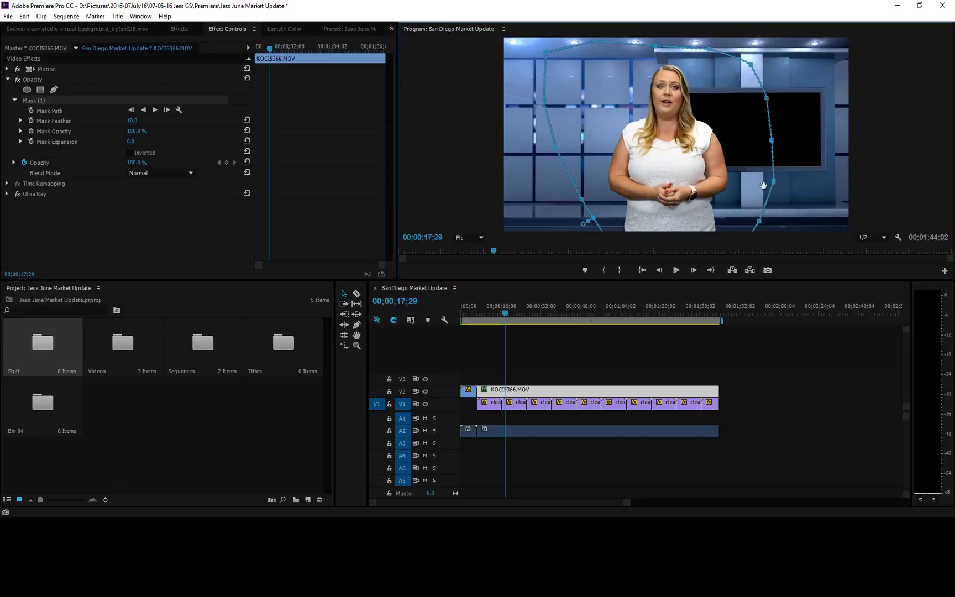
left_click(556, 362)
Move the keyed presenter in KOCI5366.MOV to the left of the studio screen and enlarge her slightly using Motion.
left_click(525, 390)
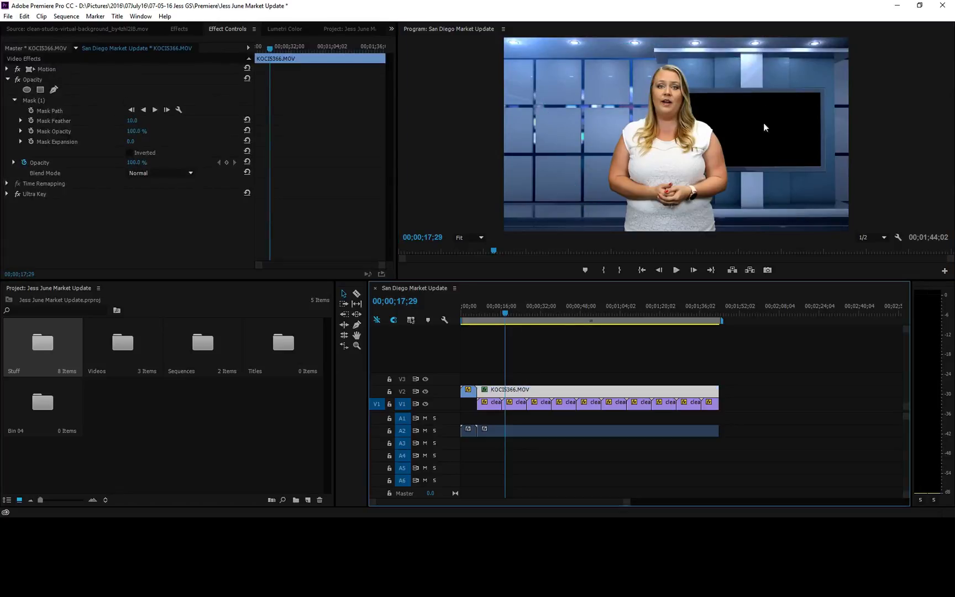
left_click(49, 70)
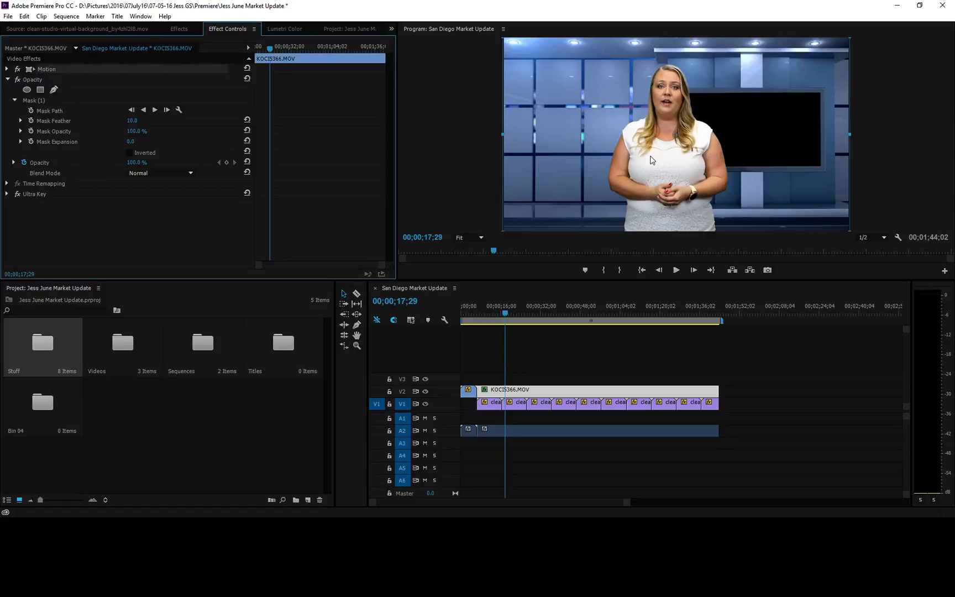
left_click_drag(661, 155, 589, 135)
left_click_drag(764, 41, 768, 38)
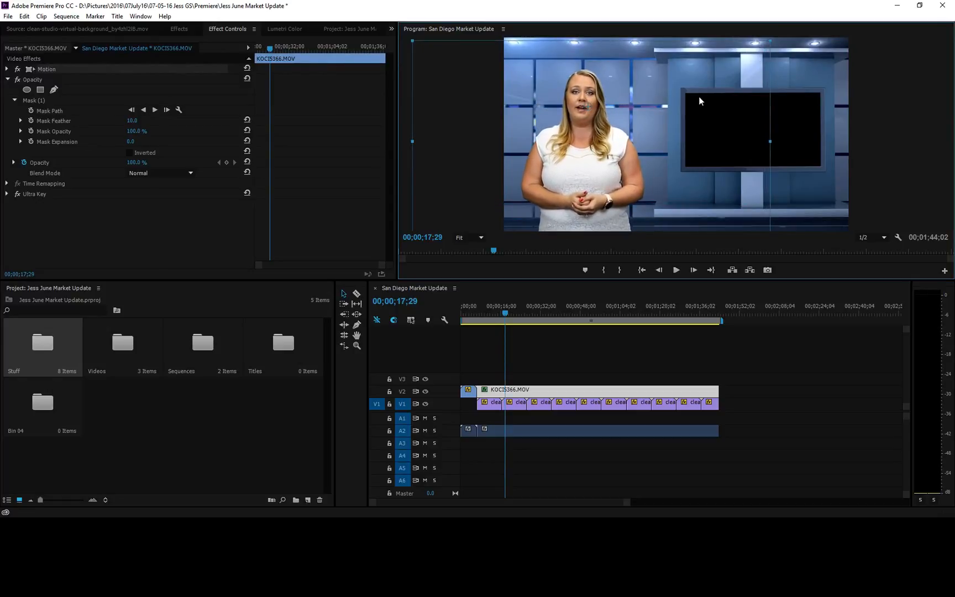
left_click_drag(699, 98, 699, 100)
left_click_drag(767, 42, 772, 38)
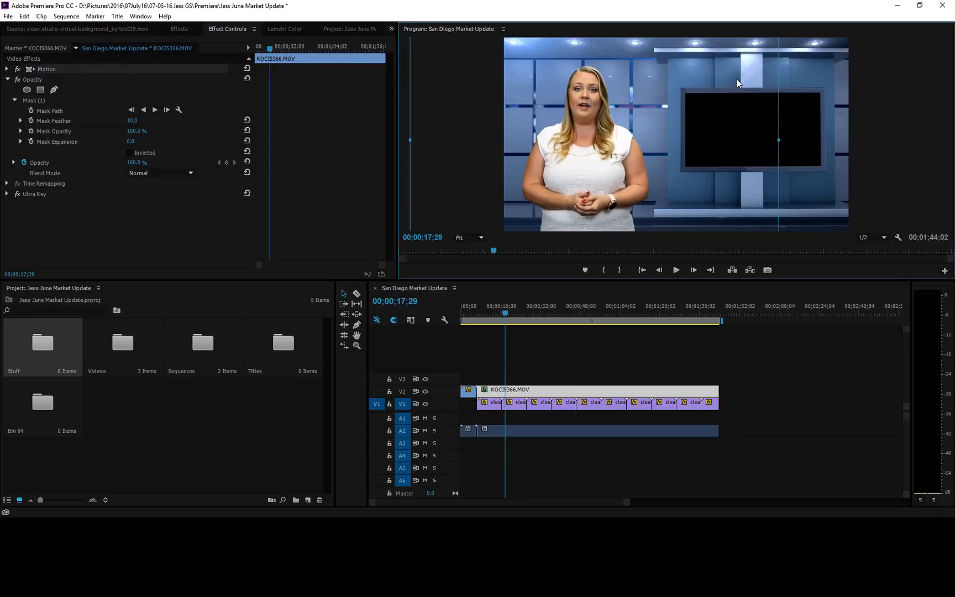
left_click(806, 139)
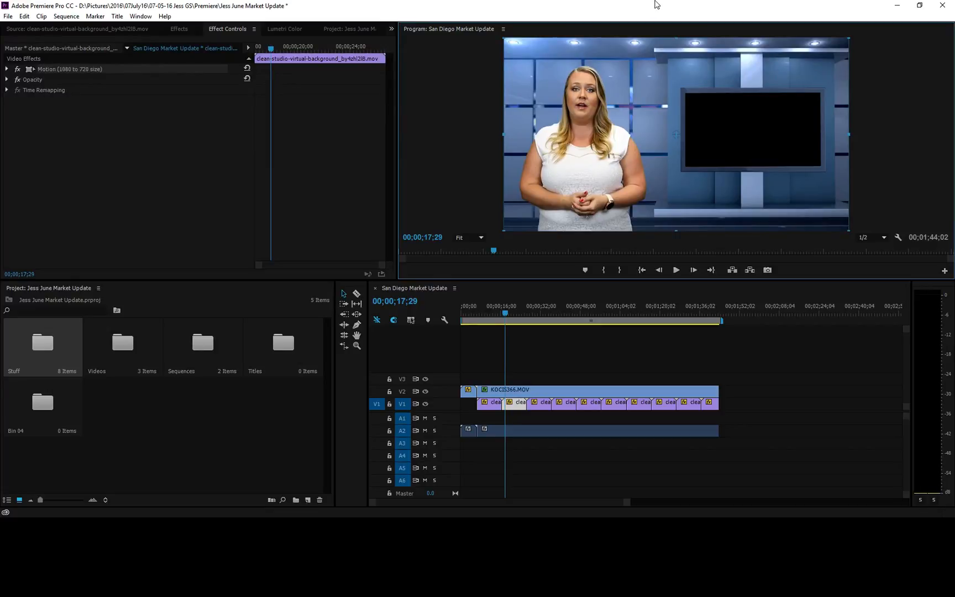
left_click(562, 350)
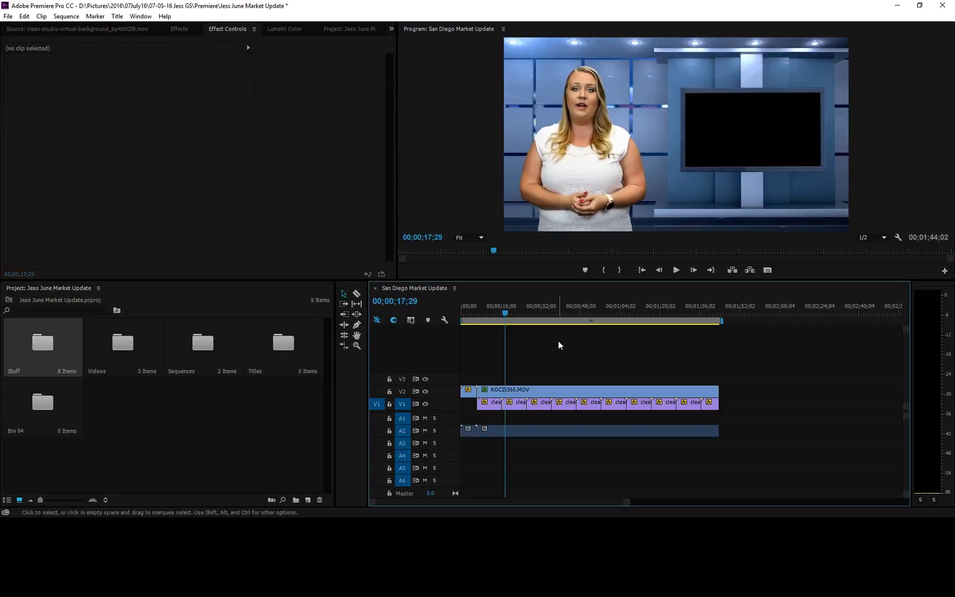
Check the composite near 00;01;32;05 and place Exit logo 1080.avi on V2 directly after KOCI5366.MOV.
left_click_drag(616, 309, 689, 309)
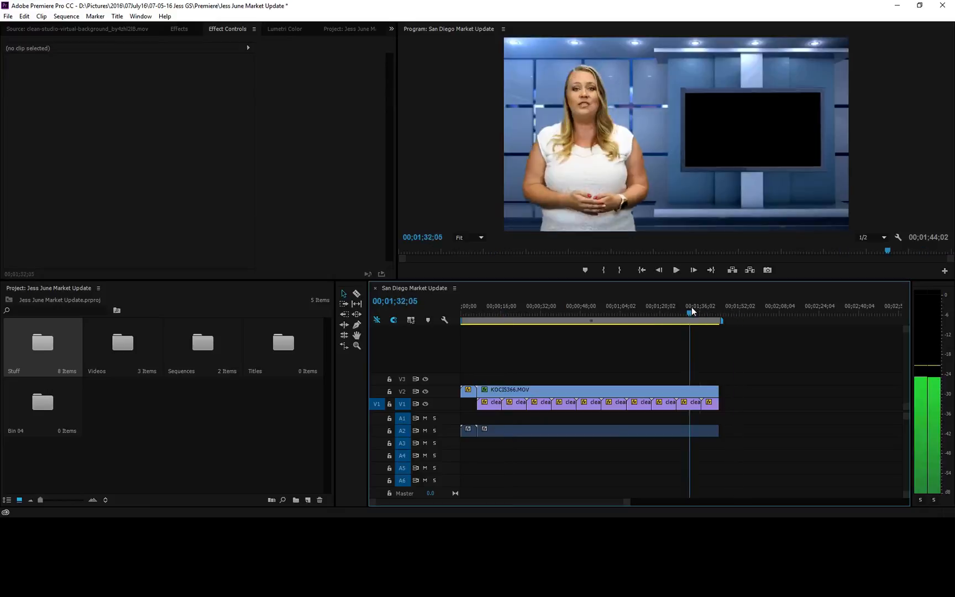
double_click(67, 351)
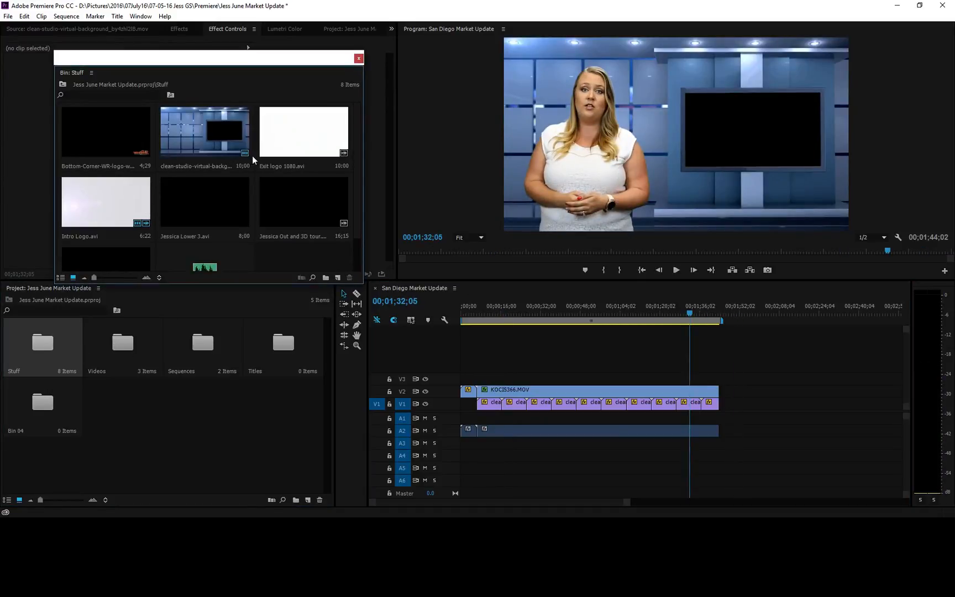
left_click_drag(298, 139, 730, 390)
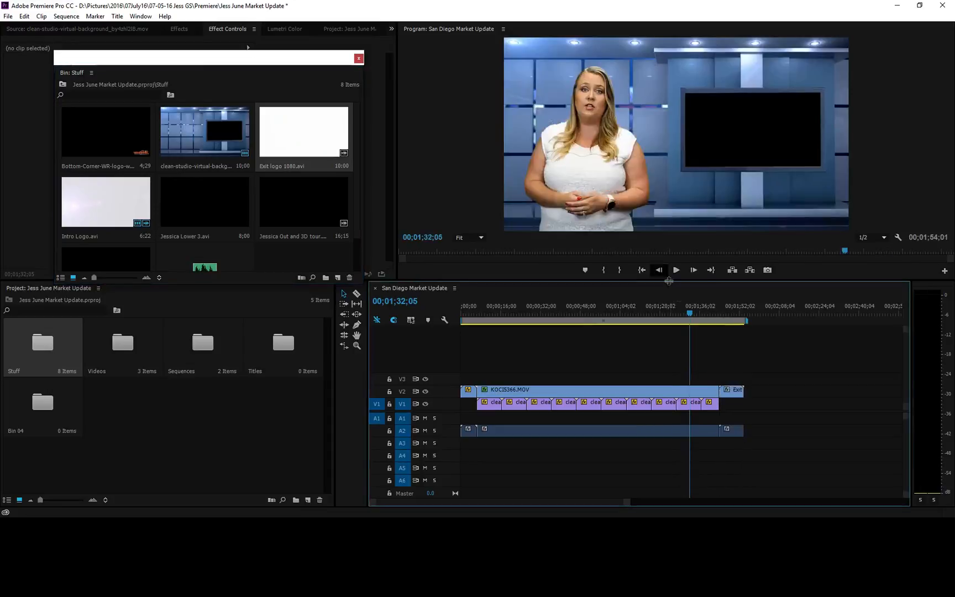
Play into the exit logo and apply the 1080 to 720 size preset to Exit logo 1080.avi.
key("space")
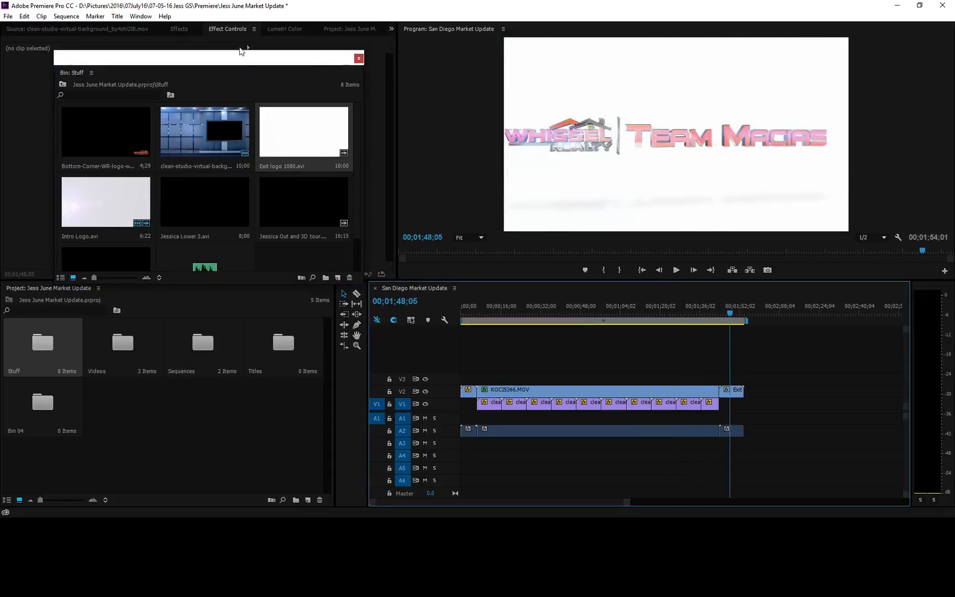
left_click(358, 58)
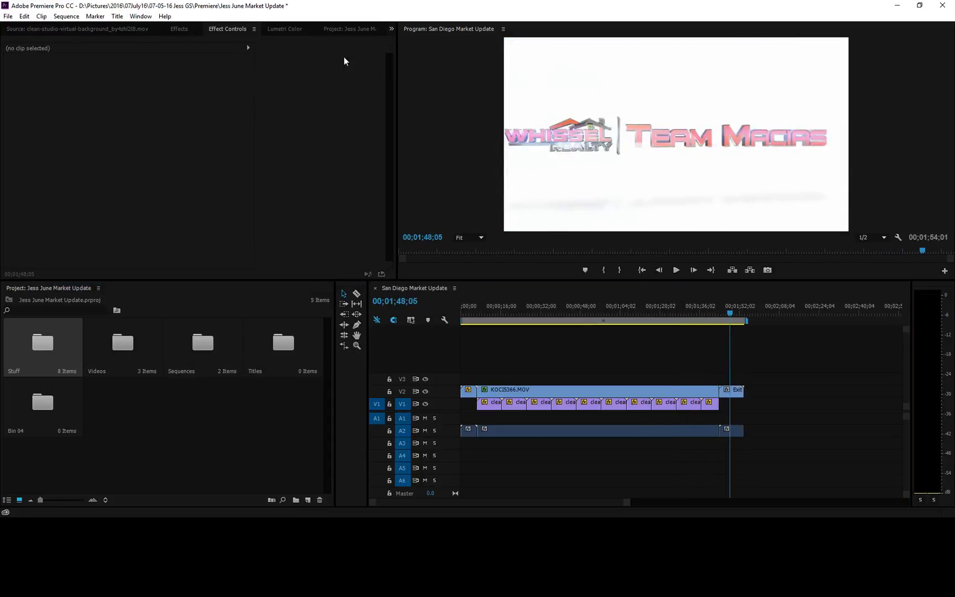
left_click(182, 30)
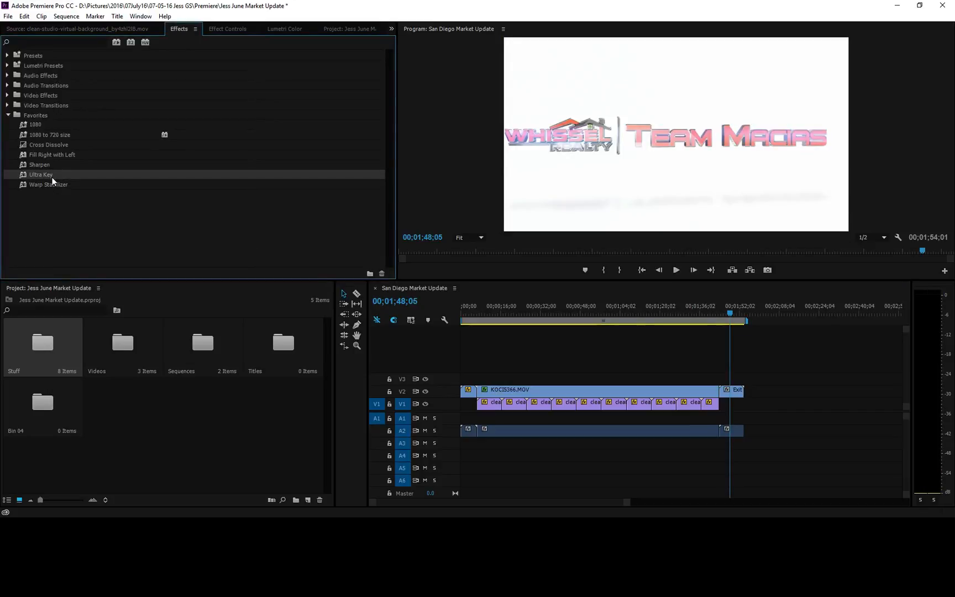
left_click_drag(52, 134, 733, 394)
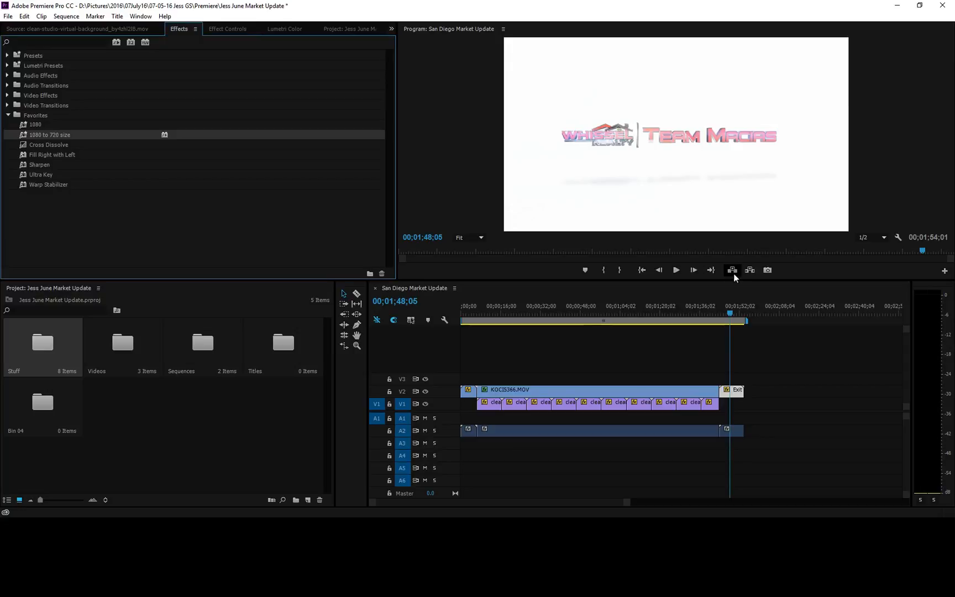
Place Bottom-Corner-WR-logo-w-stroke.png on V3 across the full length of KOCI5366.MOV and apply the 1080 to 720 size preset to it.
left_click_drag(745, 304, 682, 315)
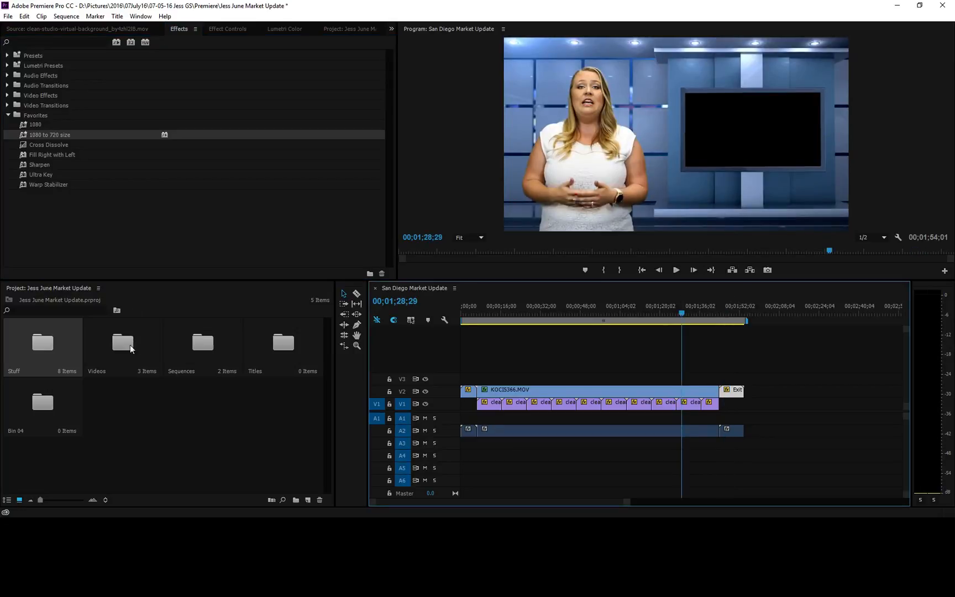
double_click(56, 344)
left_click_drag(117, 118, 719, 378)
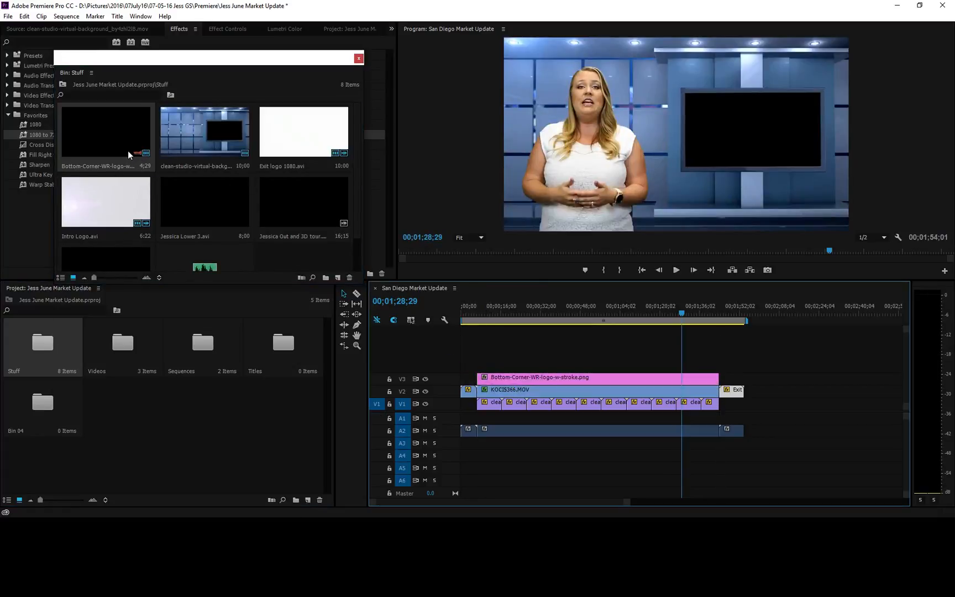
left_click(358, 59)
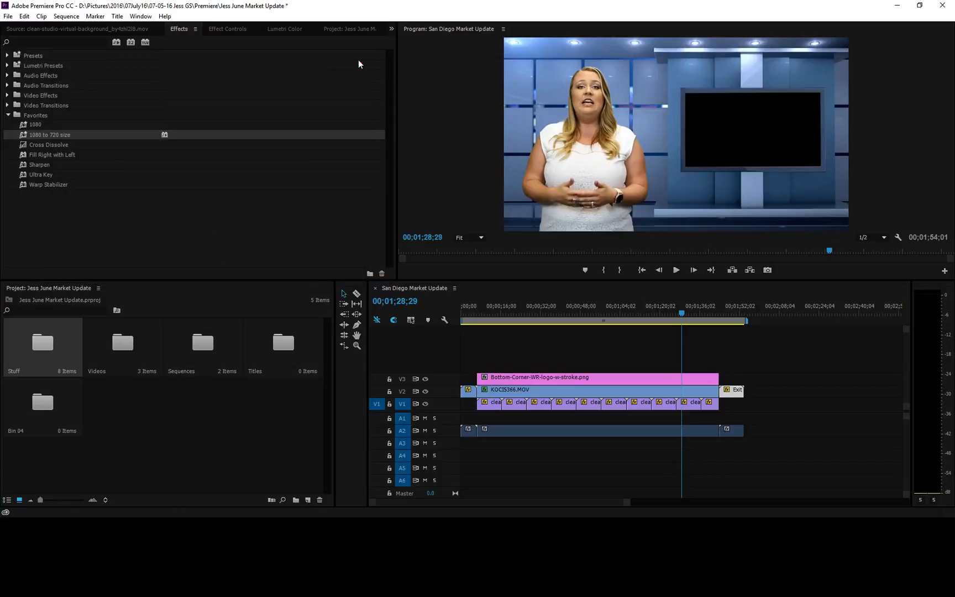
left_click_drag(60, 137, 528, 378)
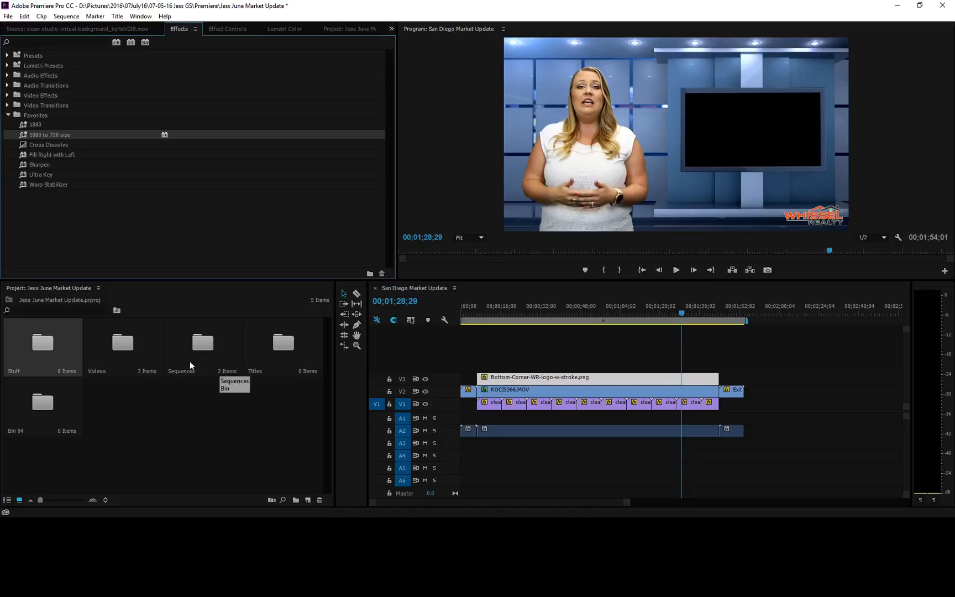
Add the walk-in-the-park music to A3 from the start of KOCI5366.MOV and remove the portion extending past that clip's end.
double_click(136, 339)
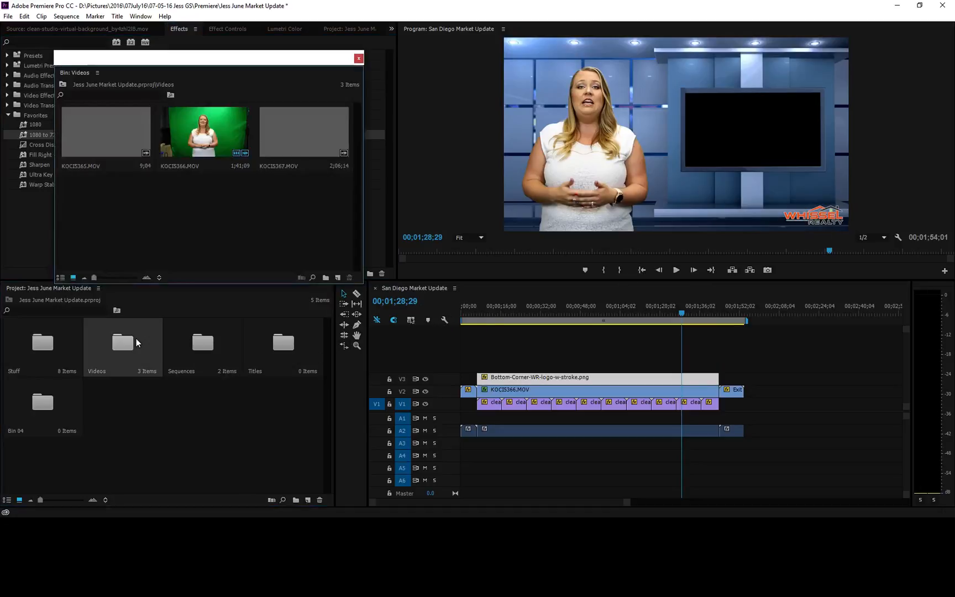
left_click(359, 58)
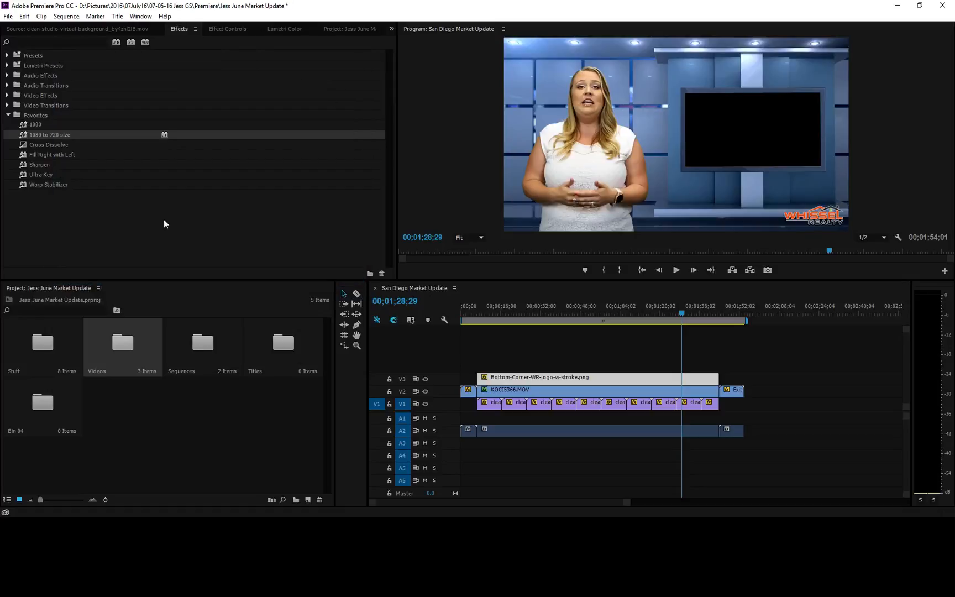
double_click(25, 341)
scroll(154, 189, "down", 1)
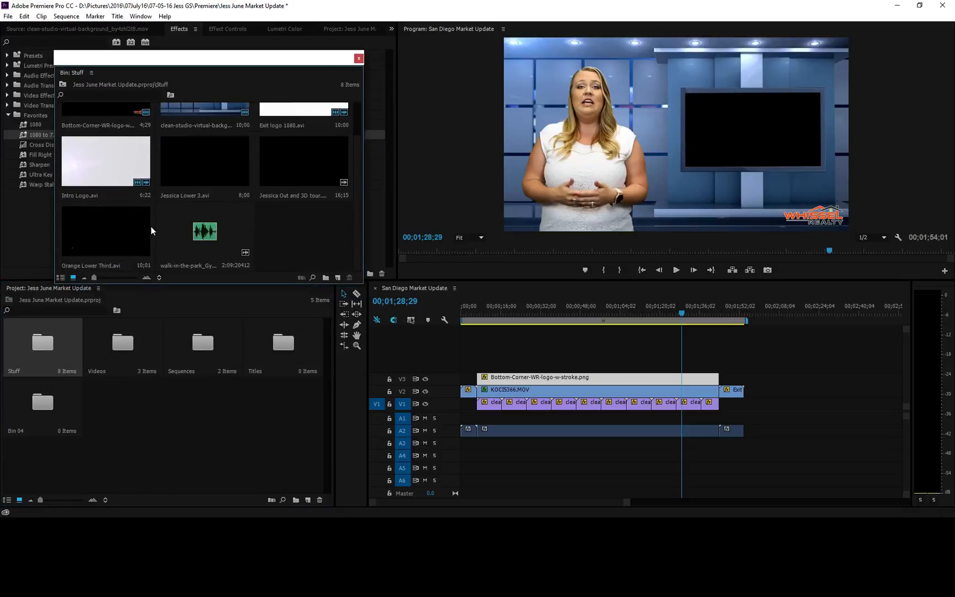
scroll(151, 226, "up", 1)
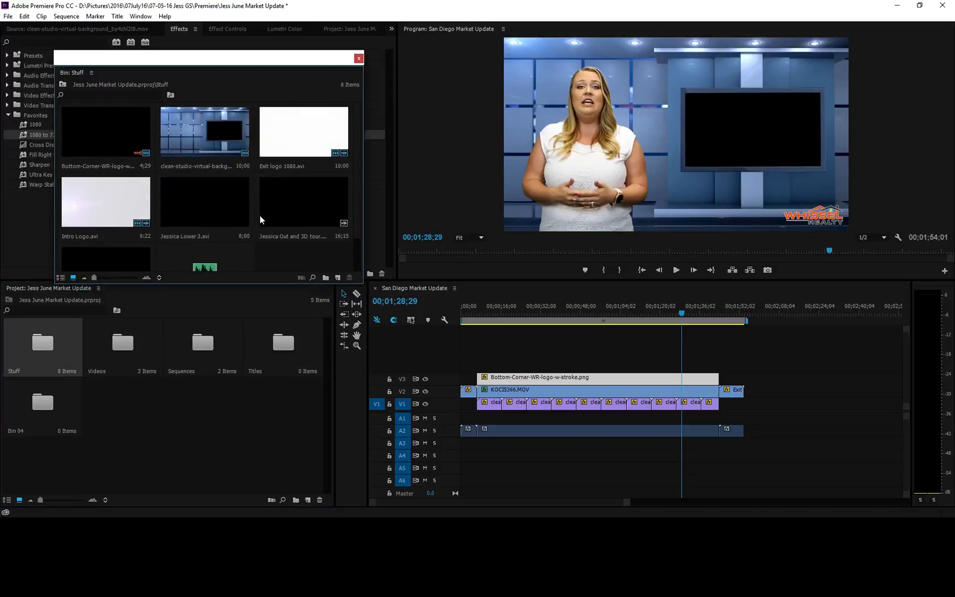
scroll(260, 216, "down", 1)
left_click_drag(191, 226, 478, 447)
key("c")
left_click(721, 443)
key("v")
left_click(749, 441)
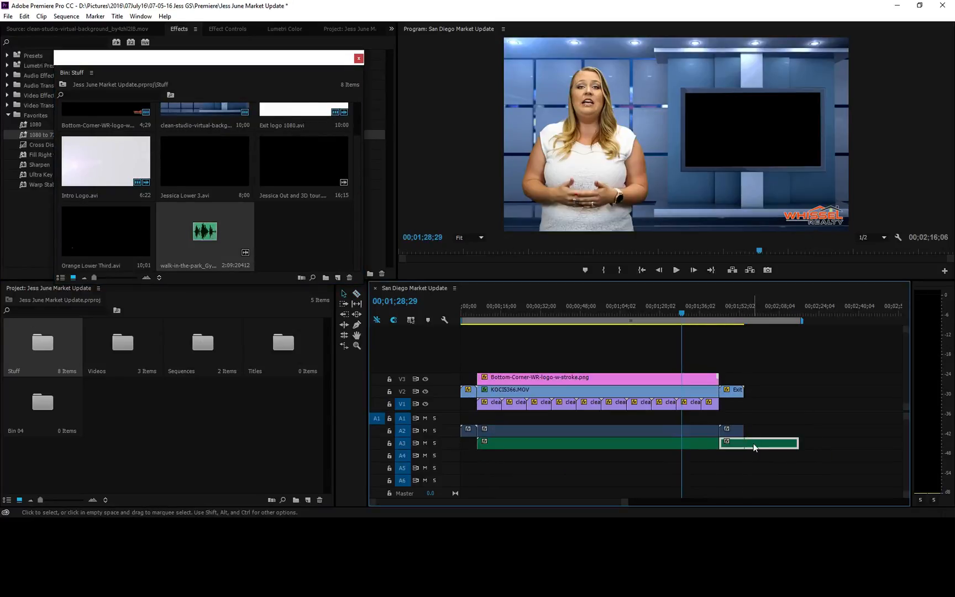
key("Delete")
Set the walk-in-the-park music's volume level to -14 dB at 00;01;06;06 and play back the mix.
mouse_move(651, 309)
left_mouse_down()
mouse_move(528, 309)
mouse_move(636, 305)
left_mouse_up()
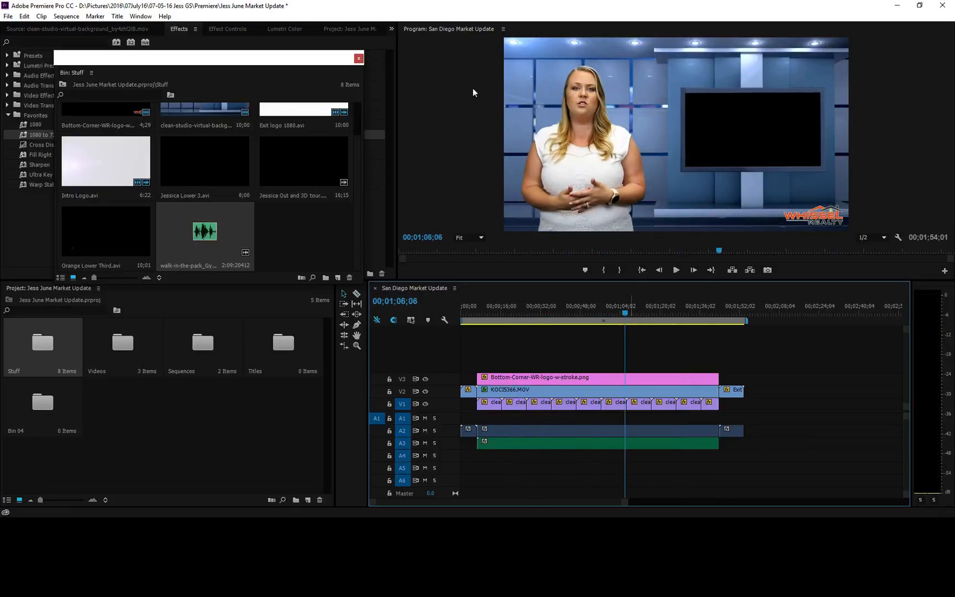
left_click(358, 58)
left_click(230, 29)
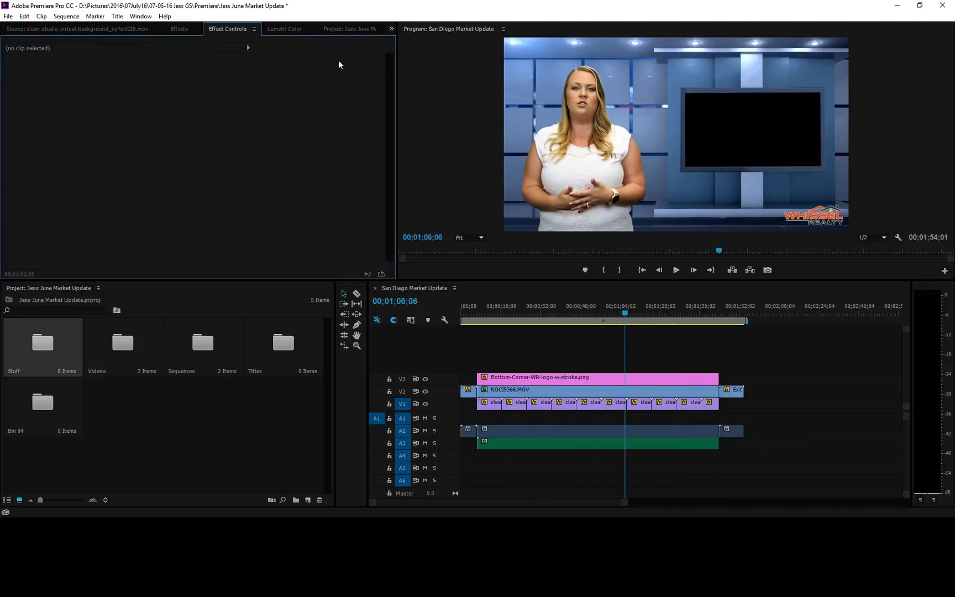
left_click(574, 445)
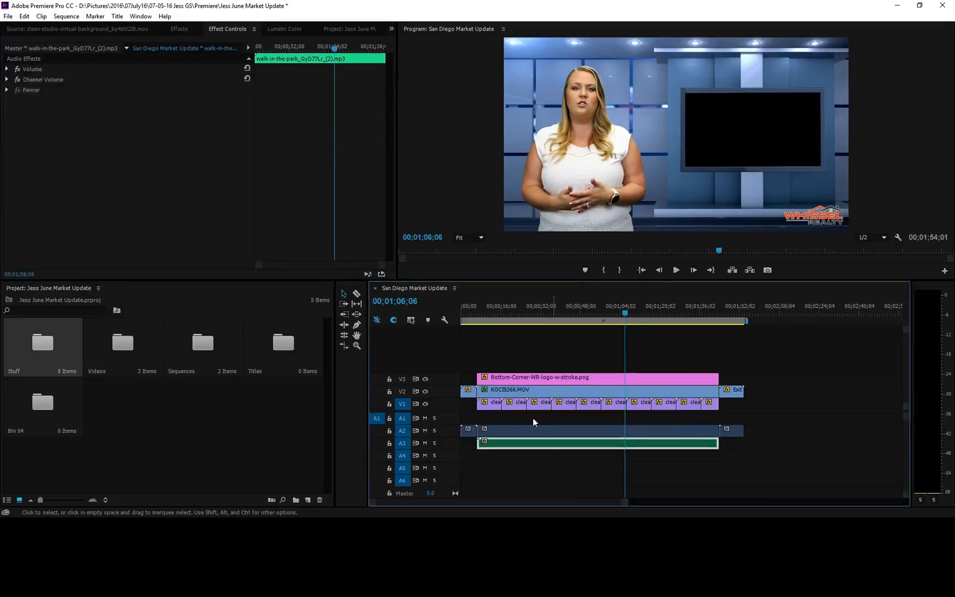
left_click(7, 68)
left_click(133, 90)
type("-14")
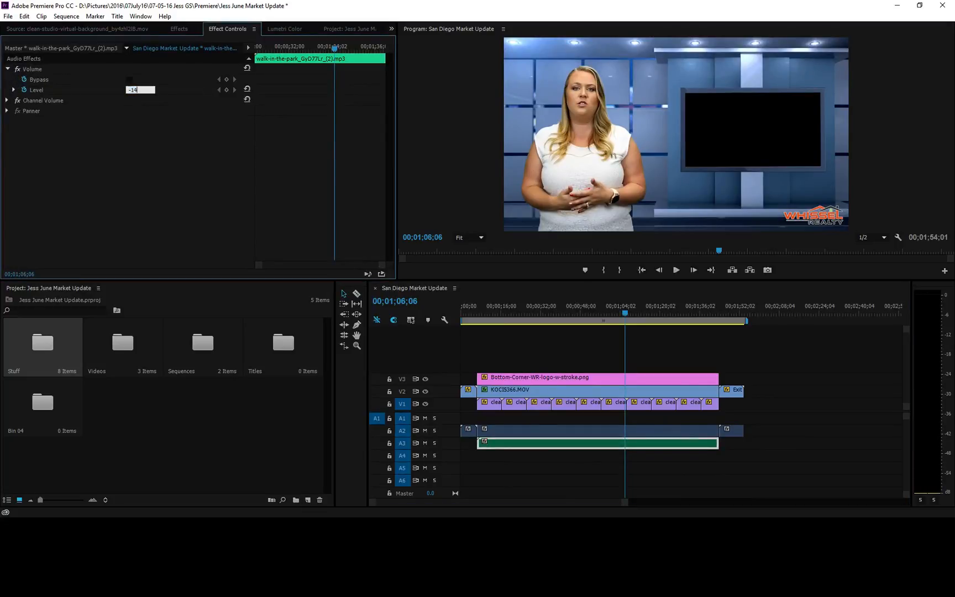
key("Return")
key("space")
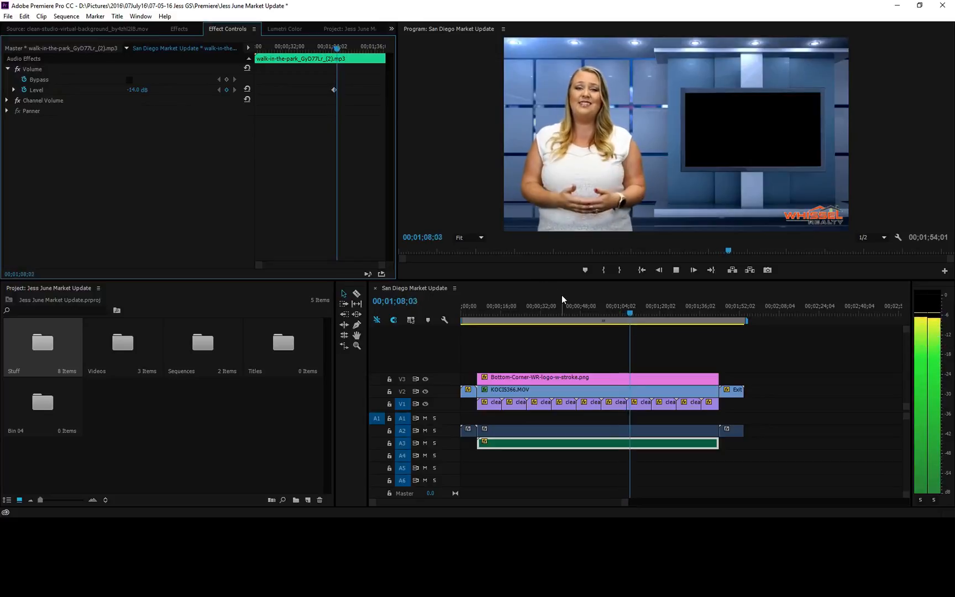
key("space")
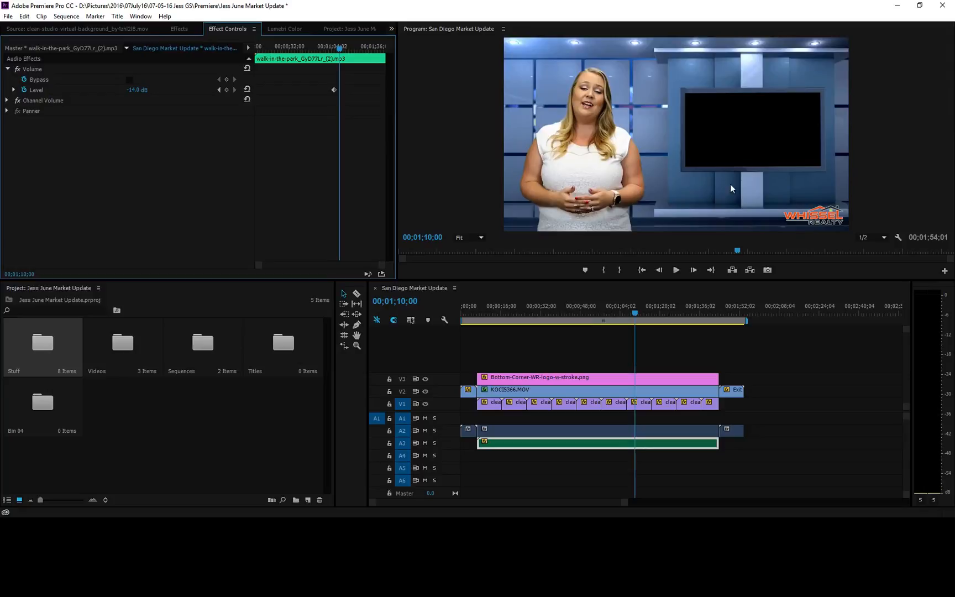
Place the presenter's Lower 3 title clip from the Stuff bin on V4, aligned with the start of KOCI5366.MOV.
left_click_drag(639, 322, 509, 325)
double_click(118, 361)
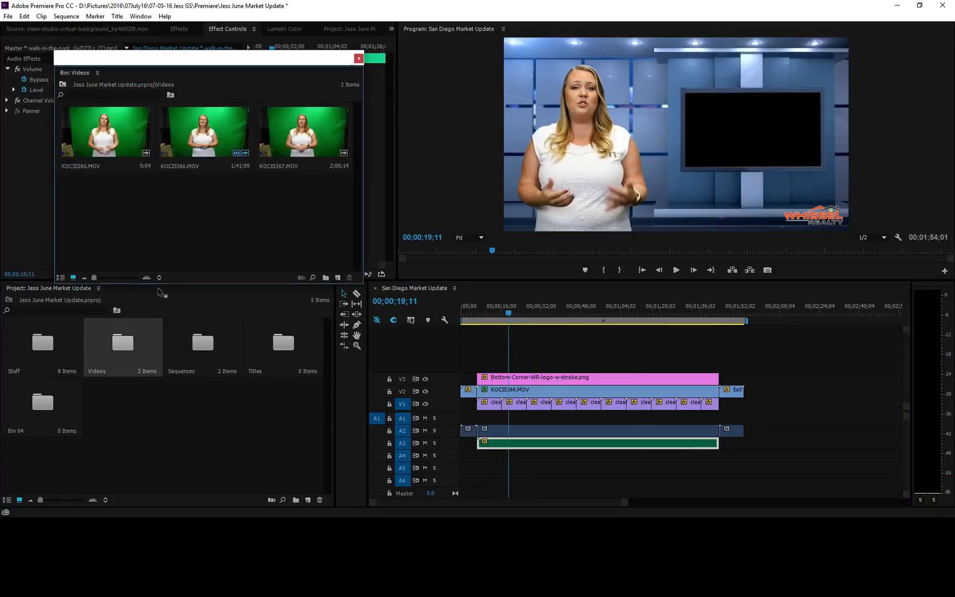
left_click(359, 59)
double_click(211, 344)
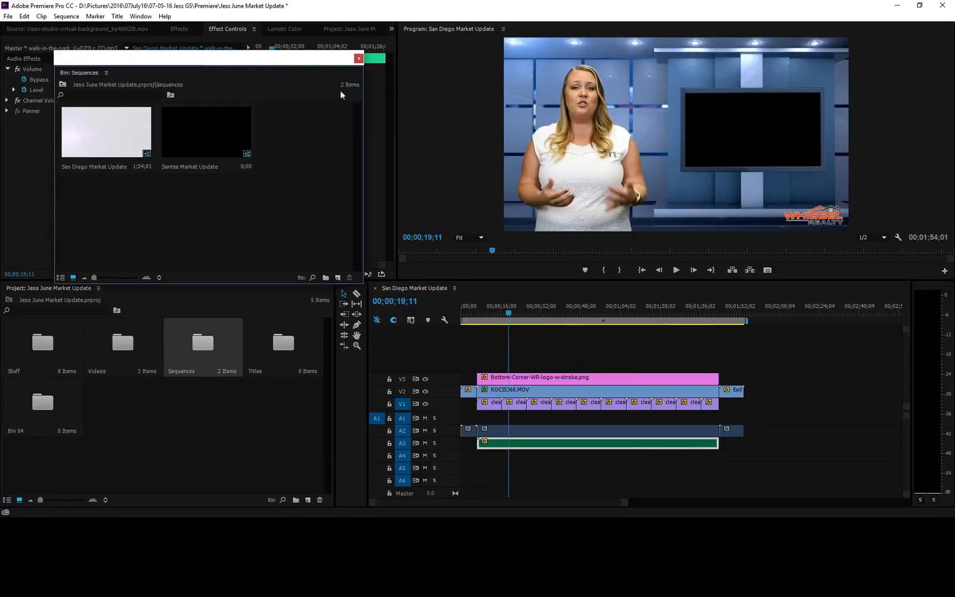
left_click(359, 59)
double_click(47, 352)
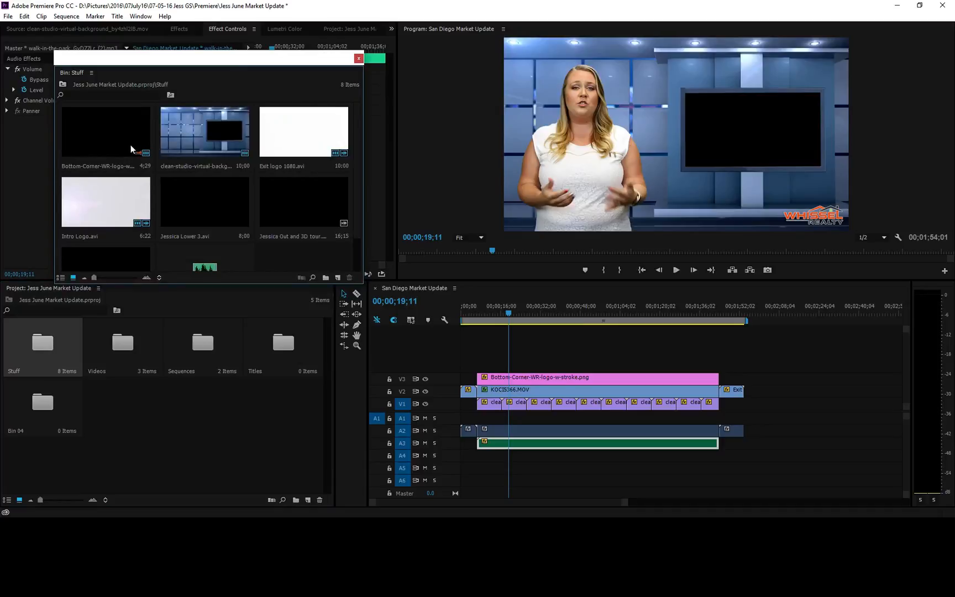
scroll(179, 191, "down", 1)
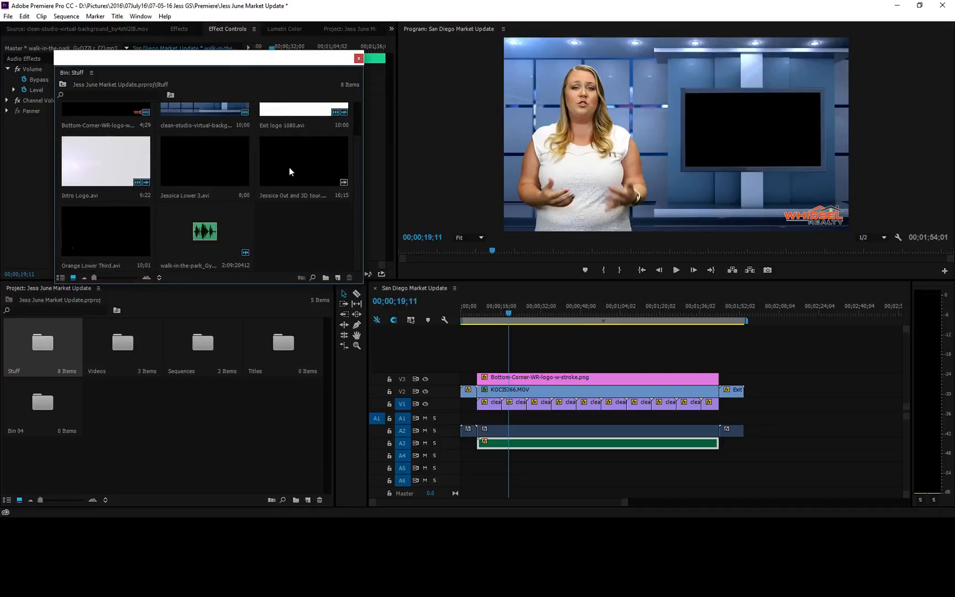
mouse_move(288, 167)
left_mouse_down()
mouse_move(488, 377)
mouse_move(305, 164)
left_mouse_up()
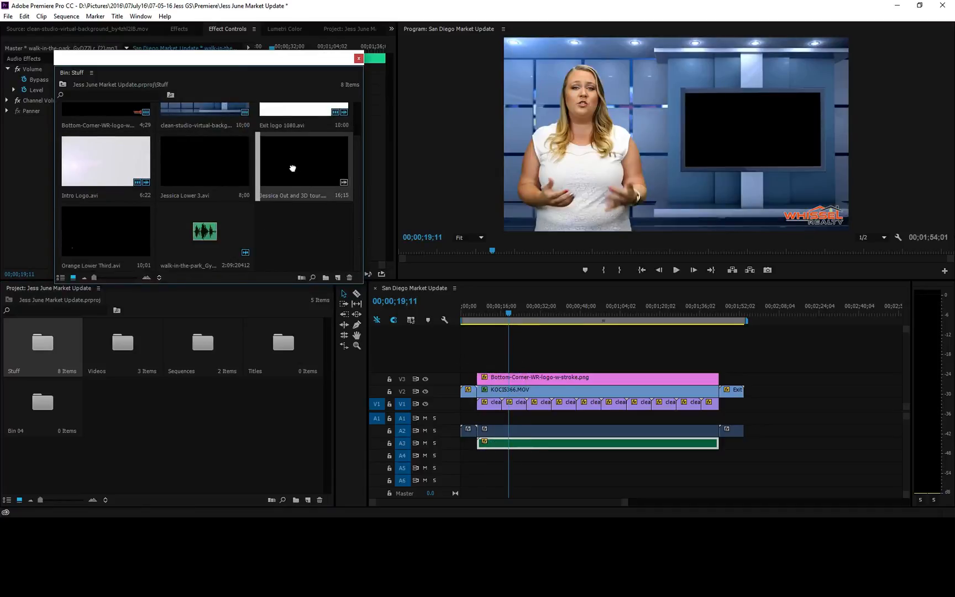
left_click_drag(228, 165, 479, 364)
left_click_drag(504, 309, 493, 311)
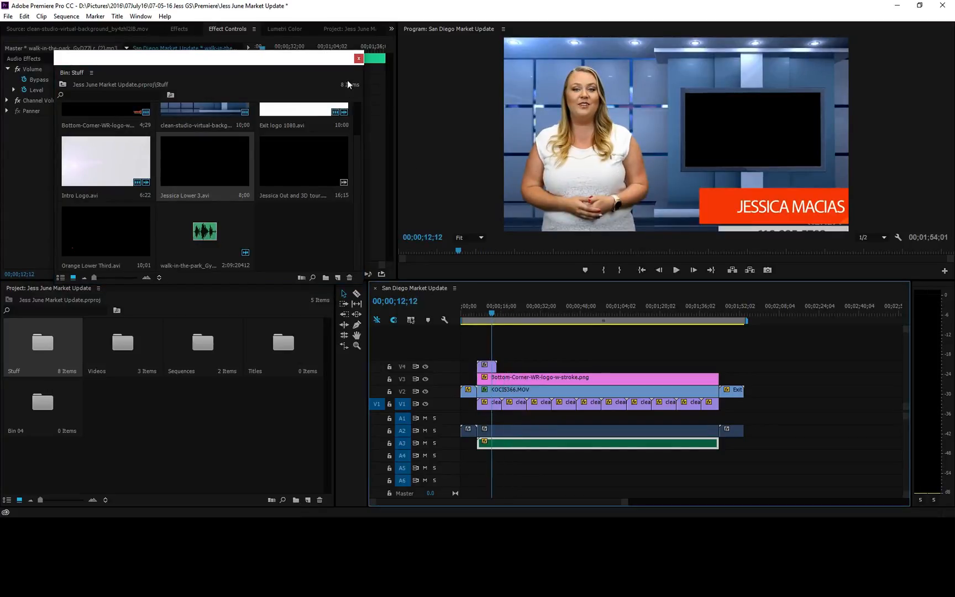
Apply the 1080 to 720 size preset to the presenter's lower-third clip on V4.
left_click(359, 58)
left_click(178, 29)
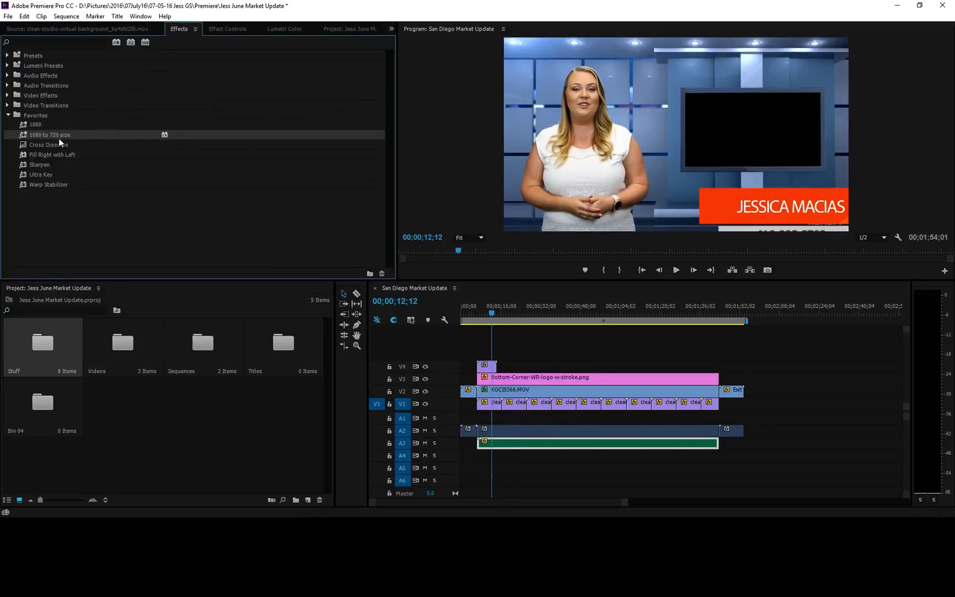
left_click_drag(59, 139, 487, 367)
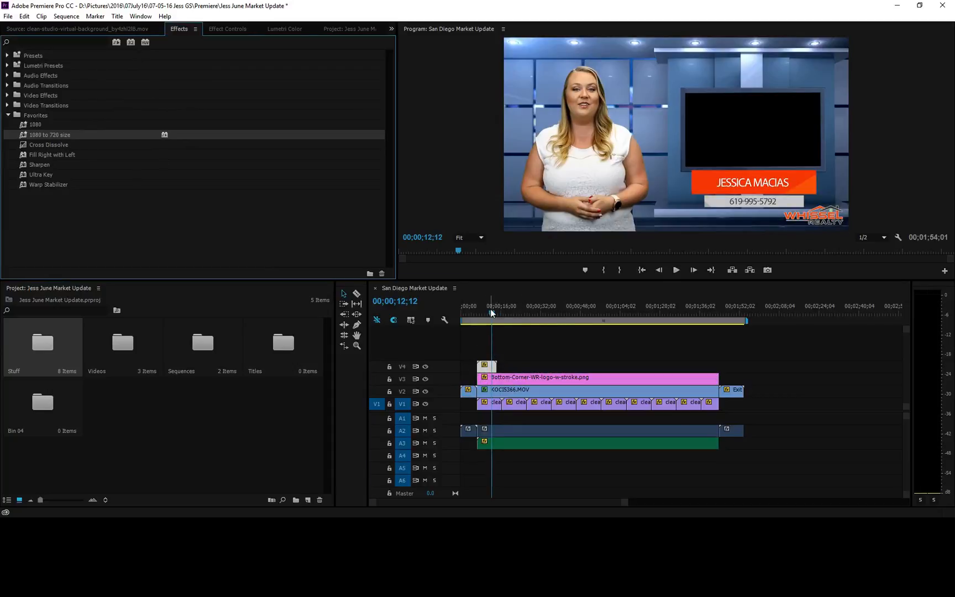
Check how the lower third ends on V4, add a Cross Dissolve to its end and play back the fade.
left_click_drag(491, 310, 495, 309)
left_click(481, 191)
scroll(481, 192, "down", 2)
scroll(481, 192, "up", 3)
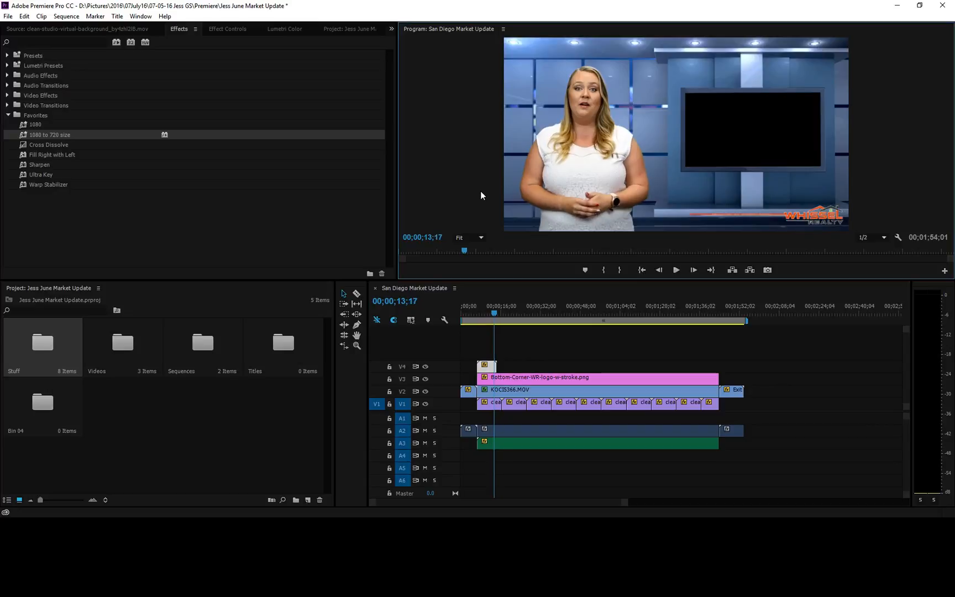
key("space")
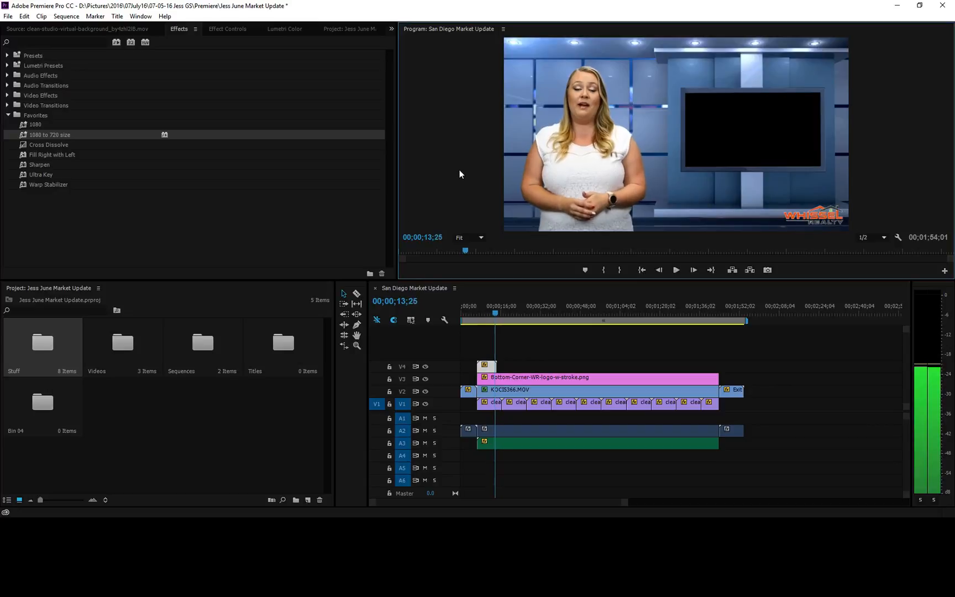
key("space")
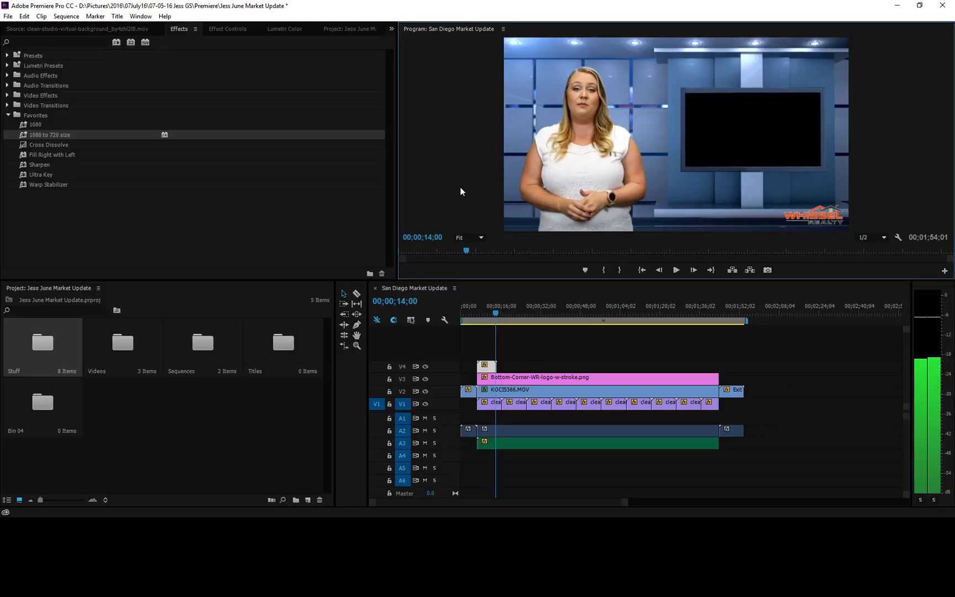
key("shift+Left")
left_click(56, 147)
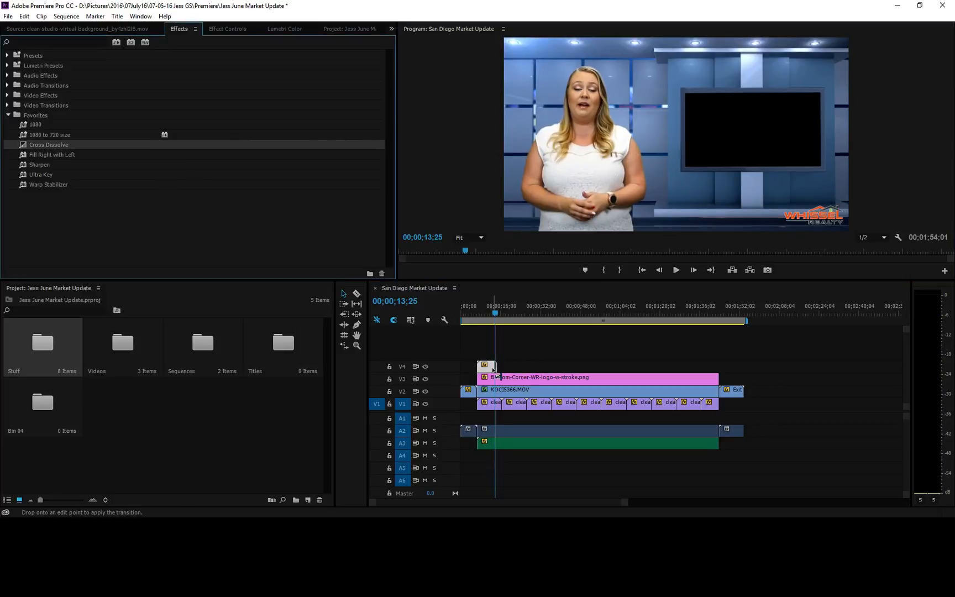
left_click(480, 190)
key("space")
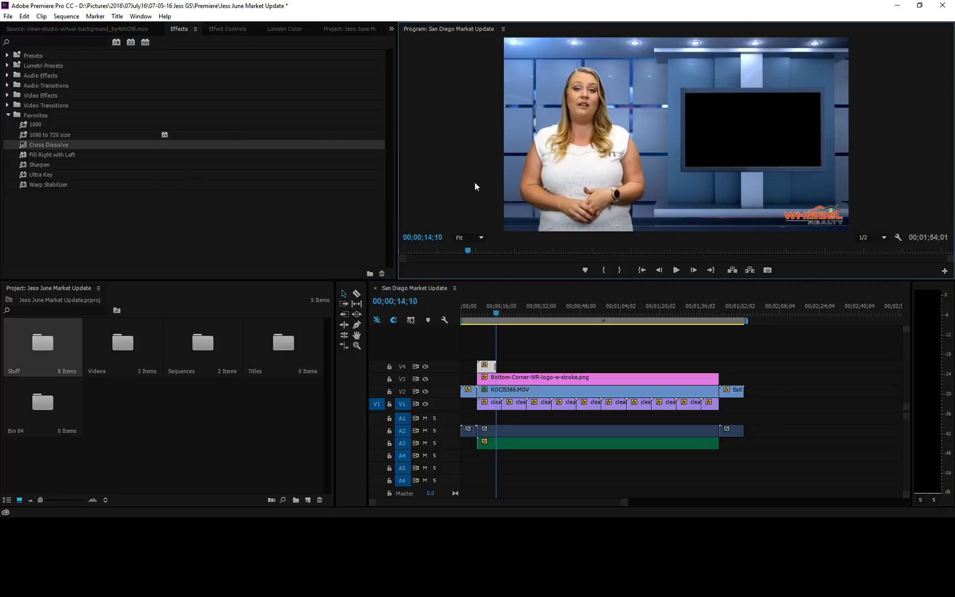
Copy the V4 lower-third clip, place the copy on V4 at the end of KOCI5366.MOV and preview it.
left_click(486, 358)
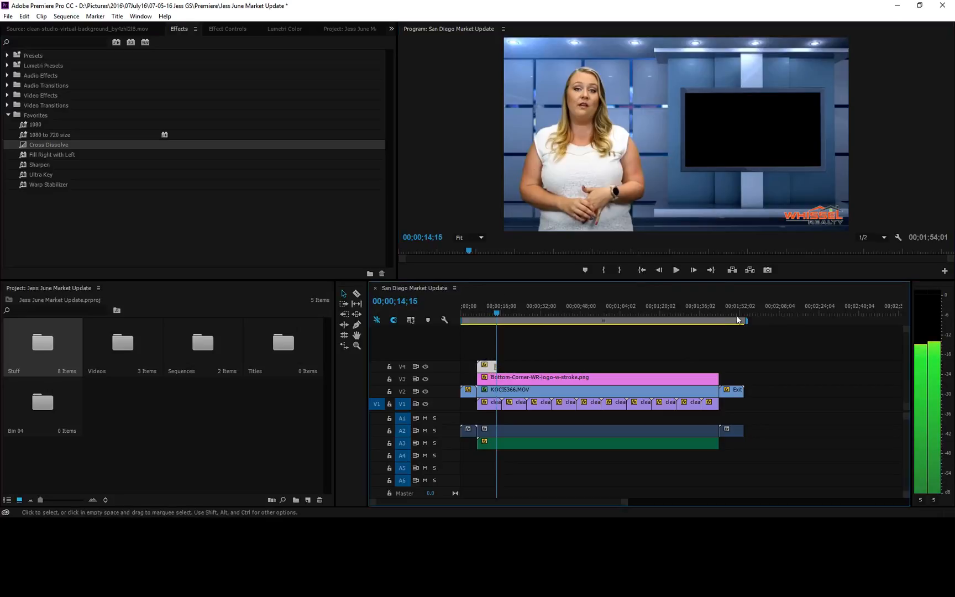
left_click(791, 310)
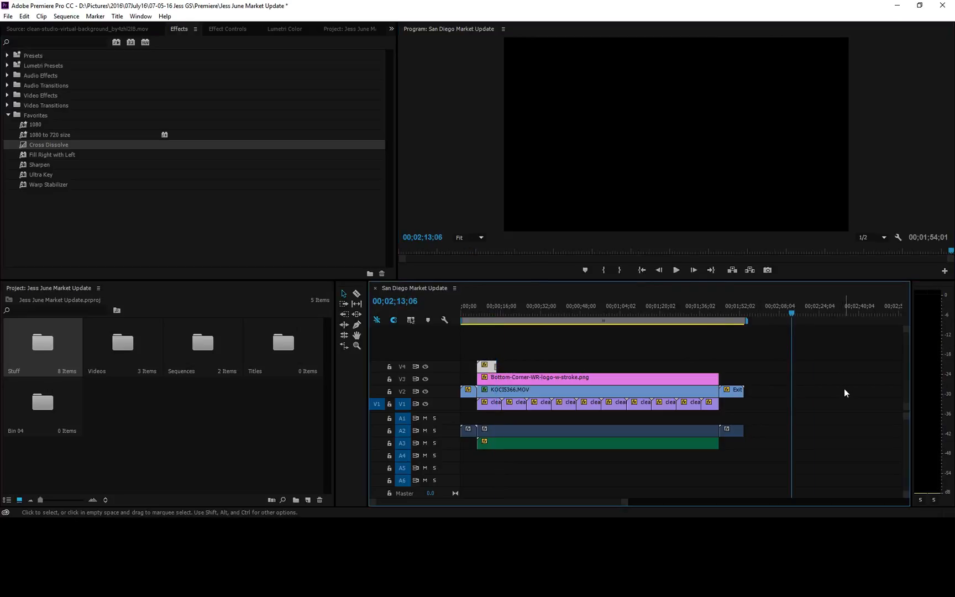
key("ctrl+v")
left_click(684, 313)
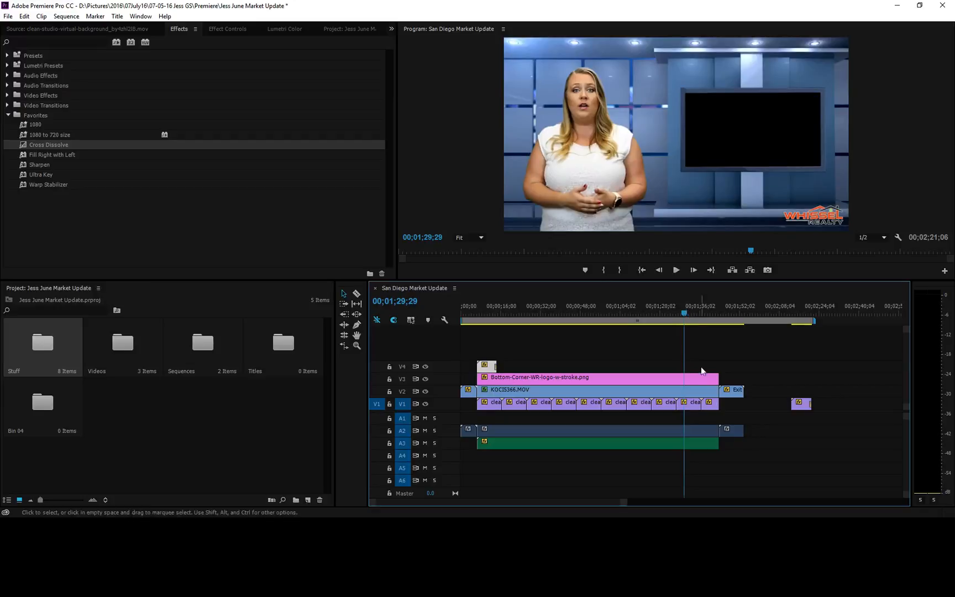
key("ctrl+v")
left_click(701, 313)
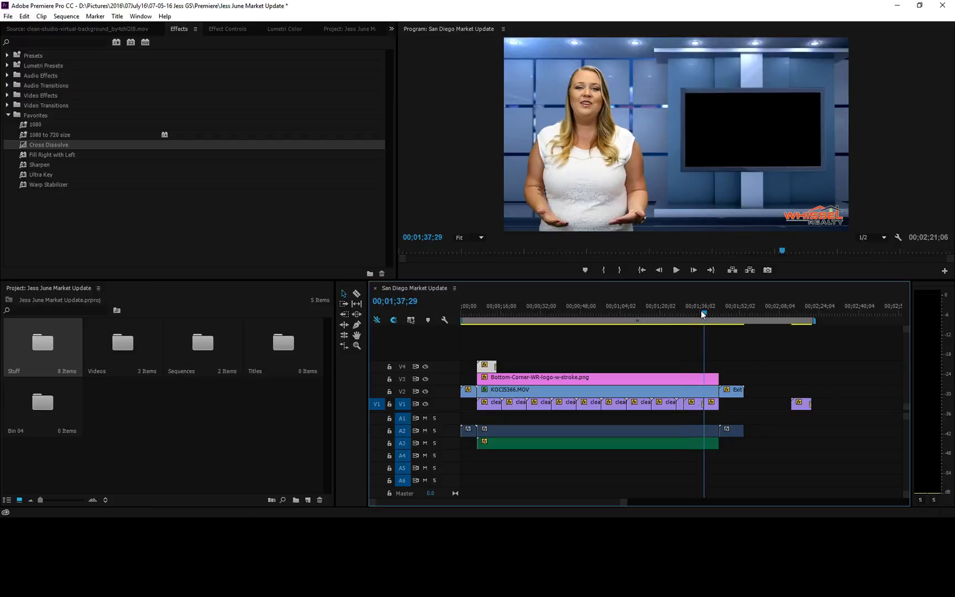
key("ctrl+z")
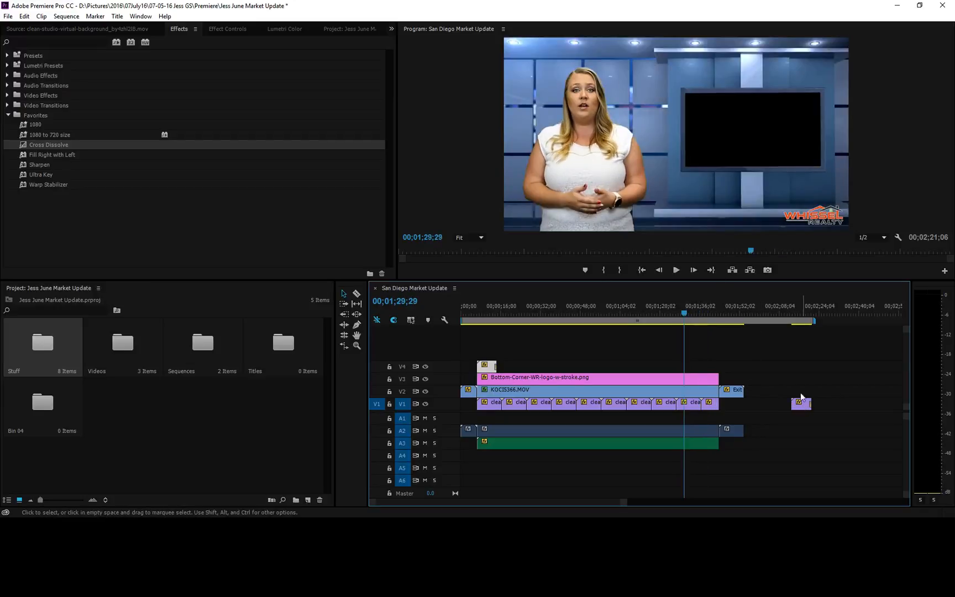
left_click_drag(798, 401, 706, 366)
left_click(484, 312)
left_click_drag(484, 311, 706, 314)
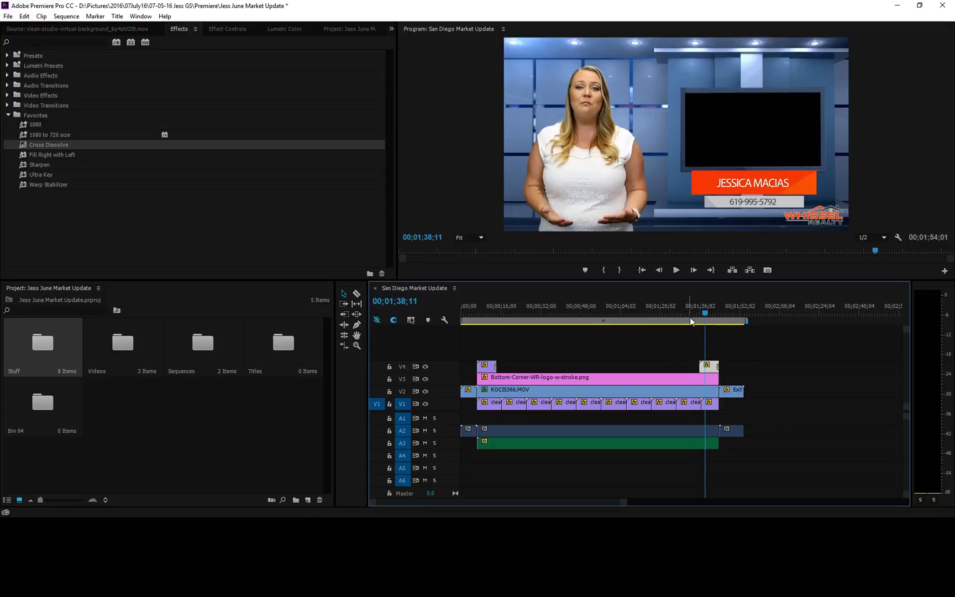
Scale down the opening lower third at 00;00;09;00 and position it below the studio's wall screen.
left_click_drag(689, 315, 508, 319)
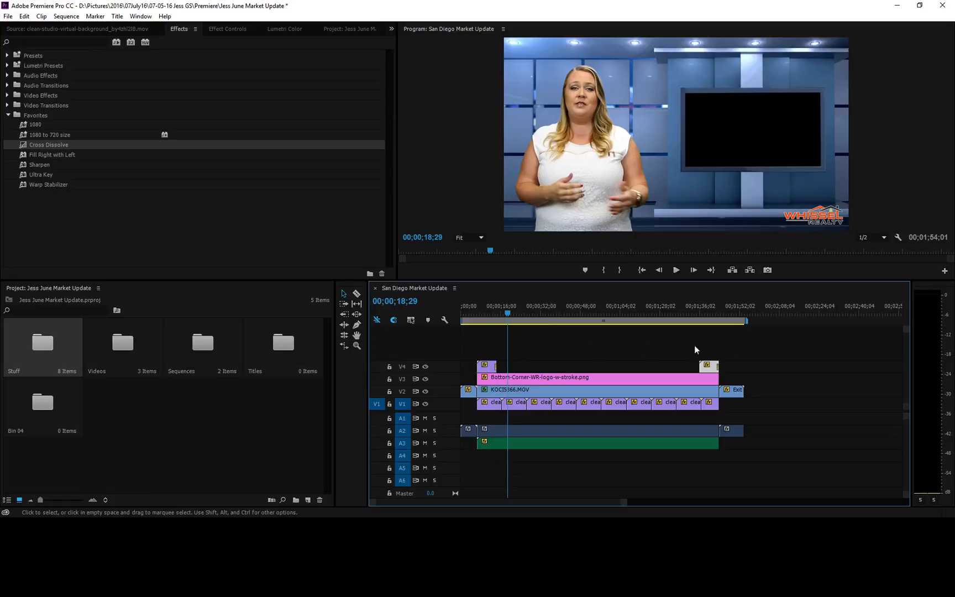
left_click_drag(505, 313, 485, 313)
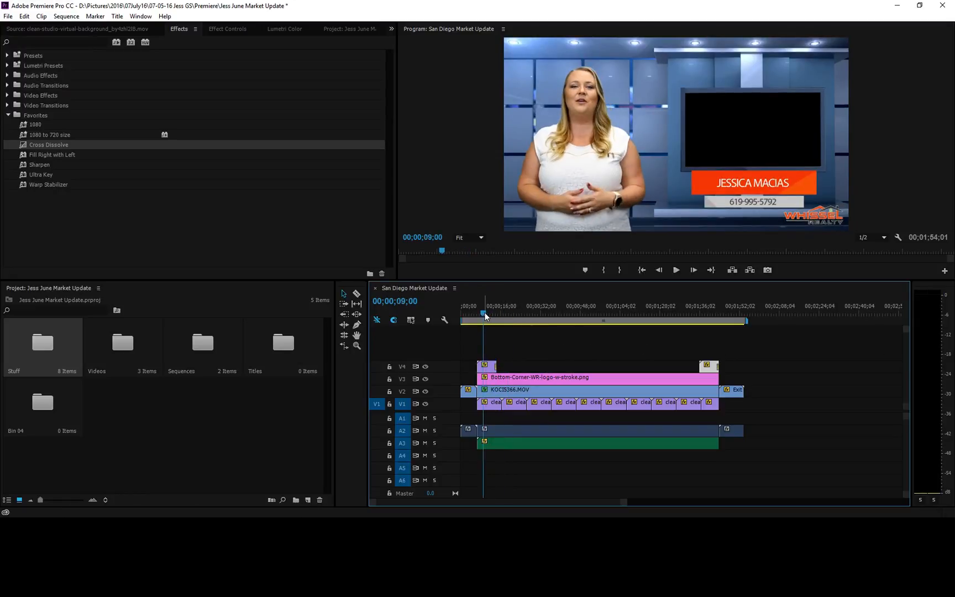
left_click(487, 366)
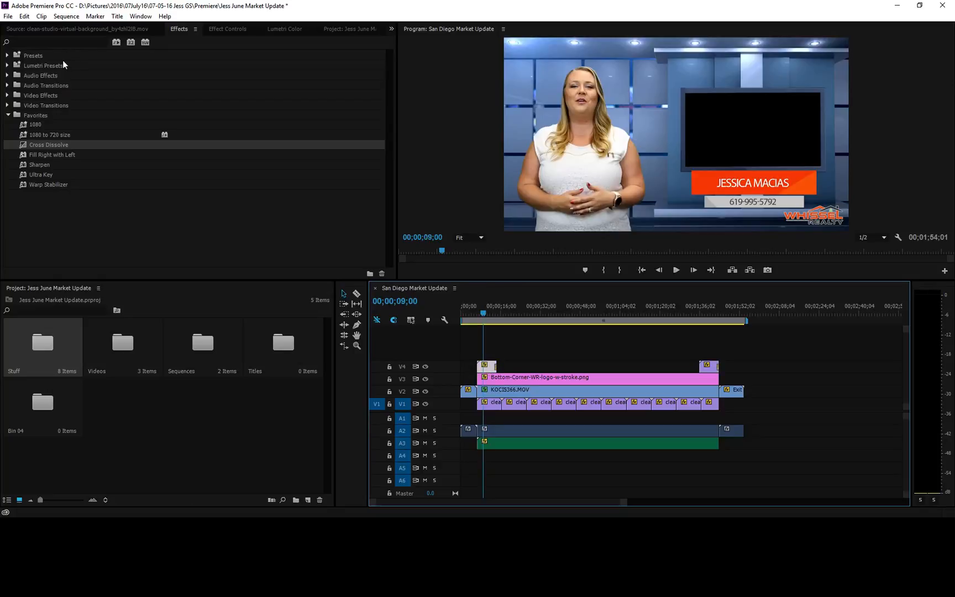
left_click(219, 25)
left_click(74, 70)
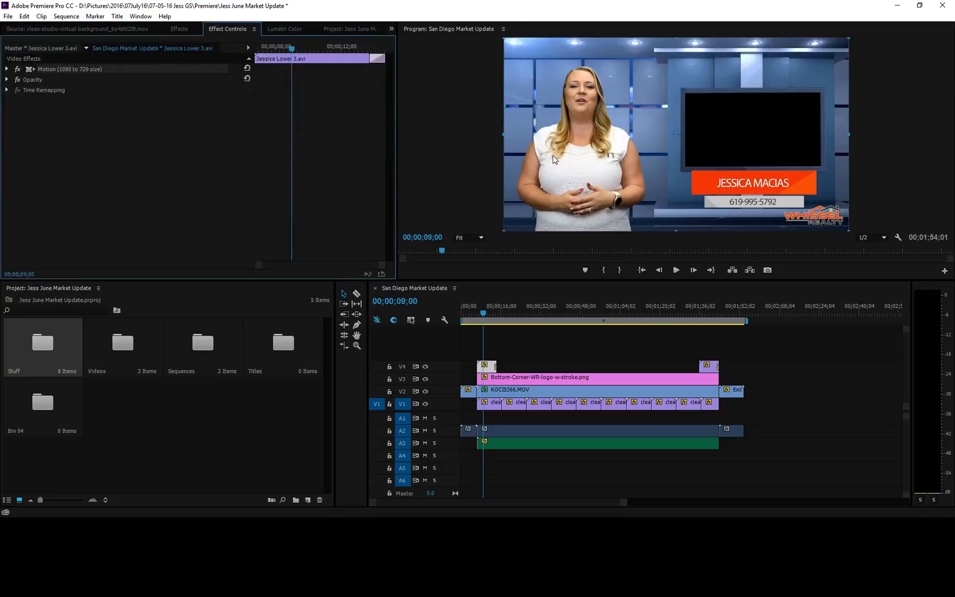
left_click_drag(513, 136, 698, 145)
Move the corner-logo clip up to V5 and shift the opening lower third slightly up and right beside the logo.
left_click_drag(532, 377, 541, 336)
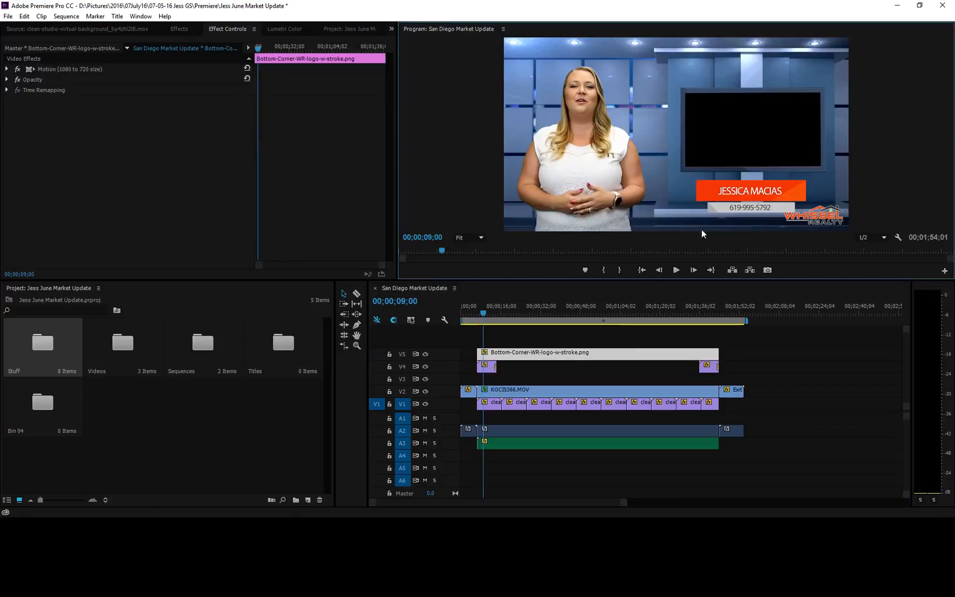
left_click(83, 69)
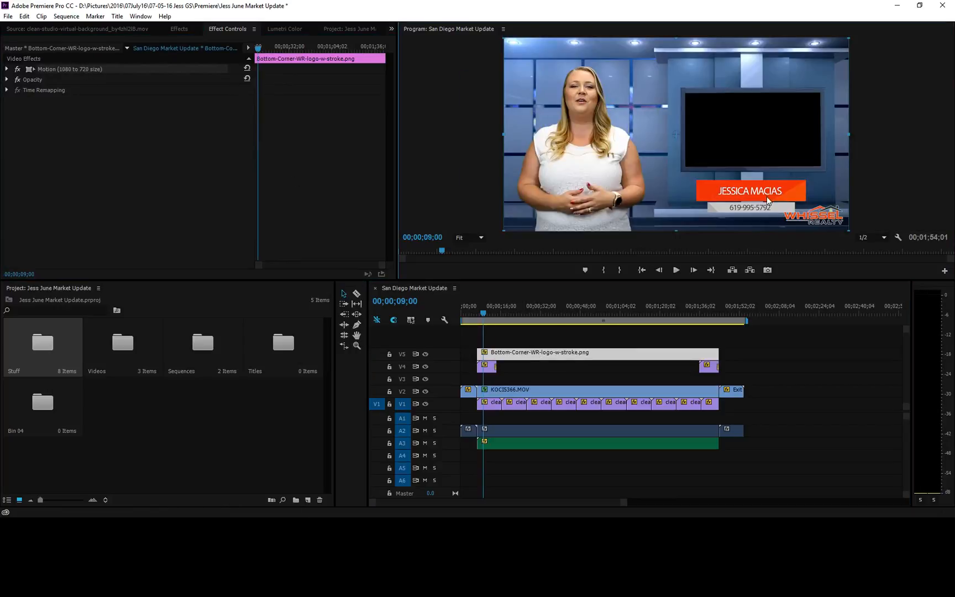
mouse_move(770, 199)
left_mouse_down()
mouse_move(795, 207)
mouse_move(766, 206)
mouse_move(754, 189)
mouse_move(786, 195)
mouse_move(754, 186)
left_mouse_up()
left_click(487, 367)
left_click(111, 70)
left_click(749, 352)
Replace the closing lower third with a copy of the resized opening one, placed on V3 at the end of KOCI5366.MOV.
left_click(710, 368)
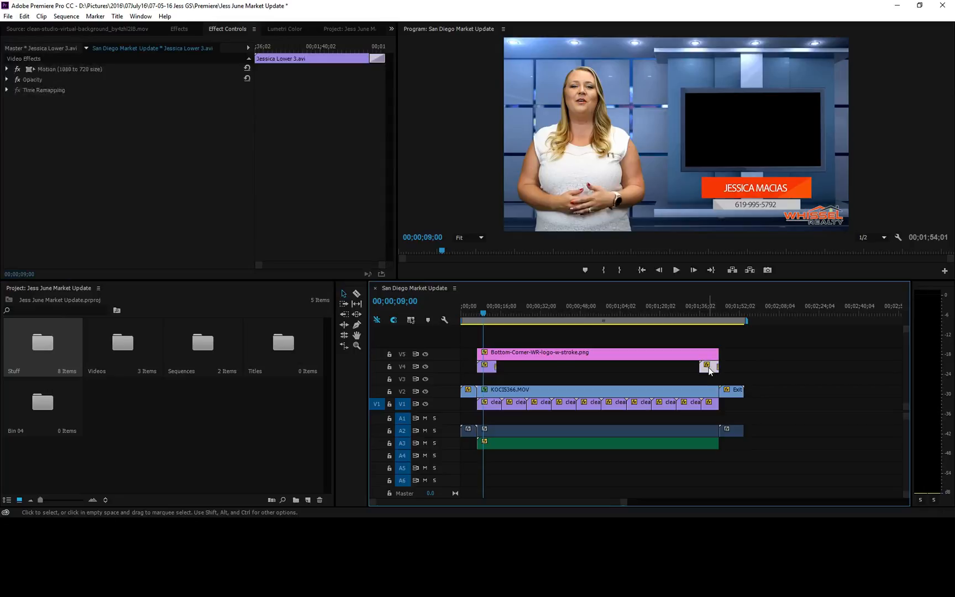
key("Delete")
left_click(486, 368)
key("ctrl+c")
left_click(793, 307)
key("ctrl+v")
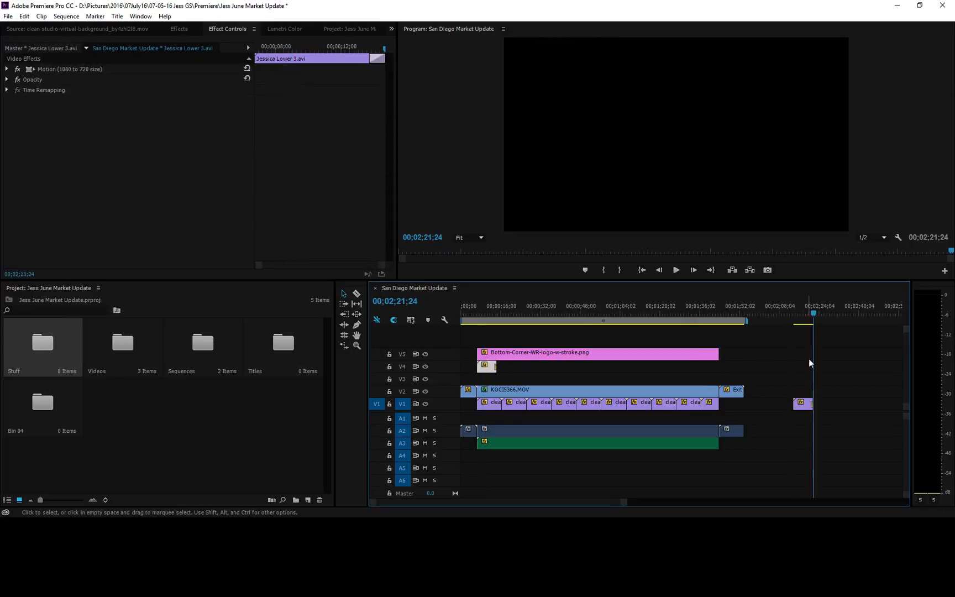
left_click_drag(807, 407, 713, 380)
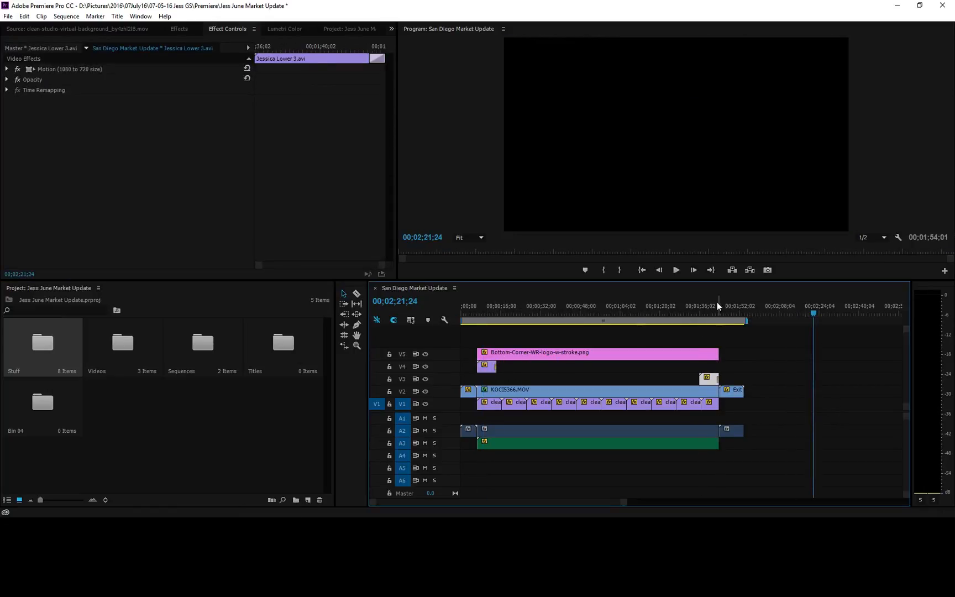
Review the closing lower third, the rest of the sequence and the opening lower third's animation at 00;00;07;12.
left_click(708, 310)
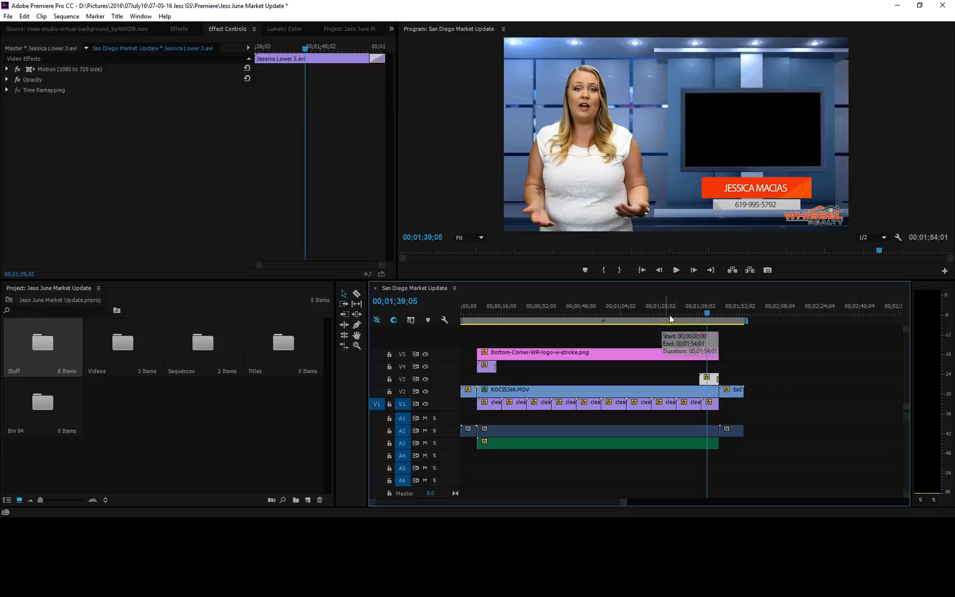
left_click(494, 314)
left_click(653, 314)
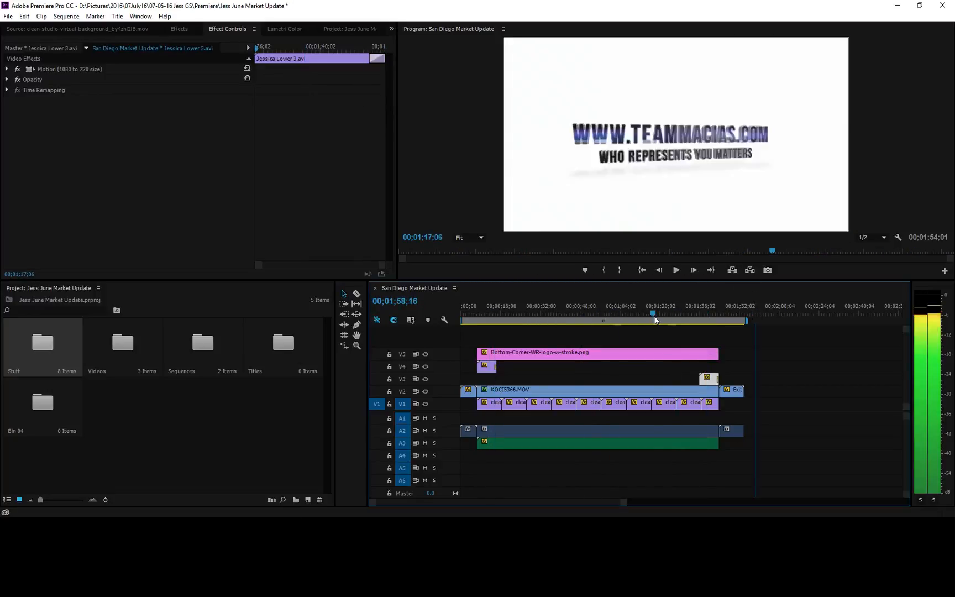
left_click(510, 313)
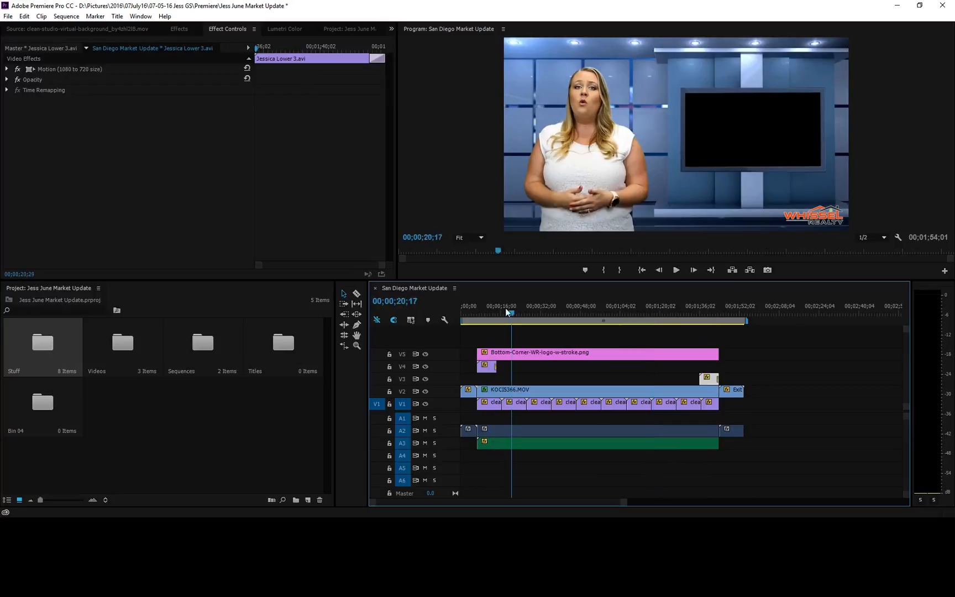
left_click(482, 314)
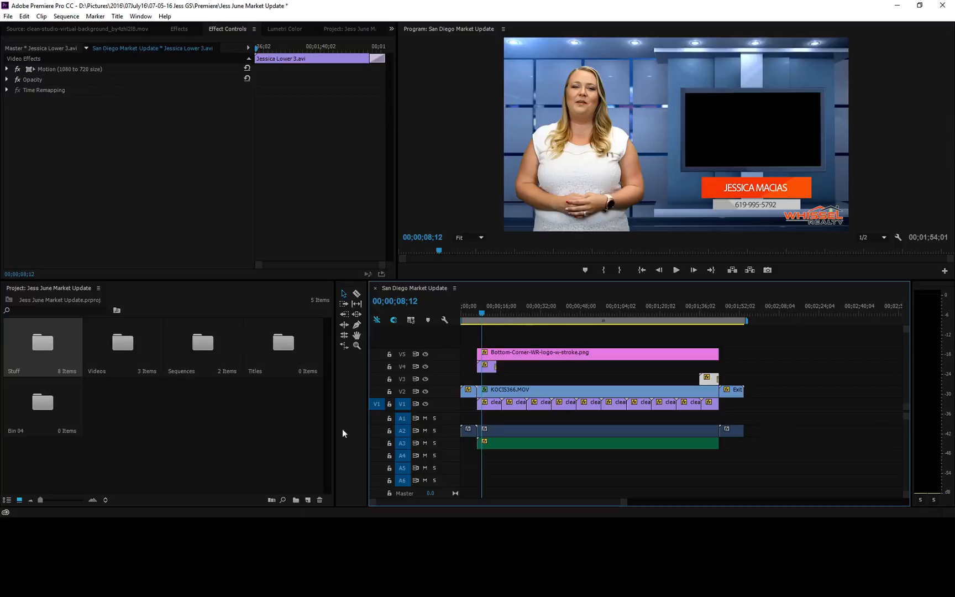
left_click_drag(482, 317, 479, 317)
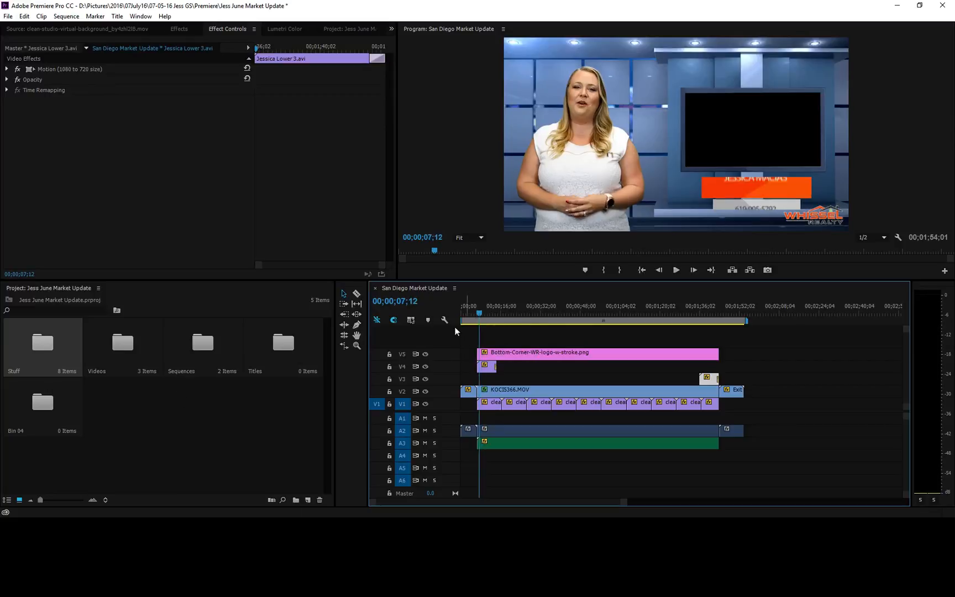
Rename the Titles bin as SD Titles.
left_click(258, 370)
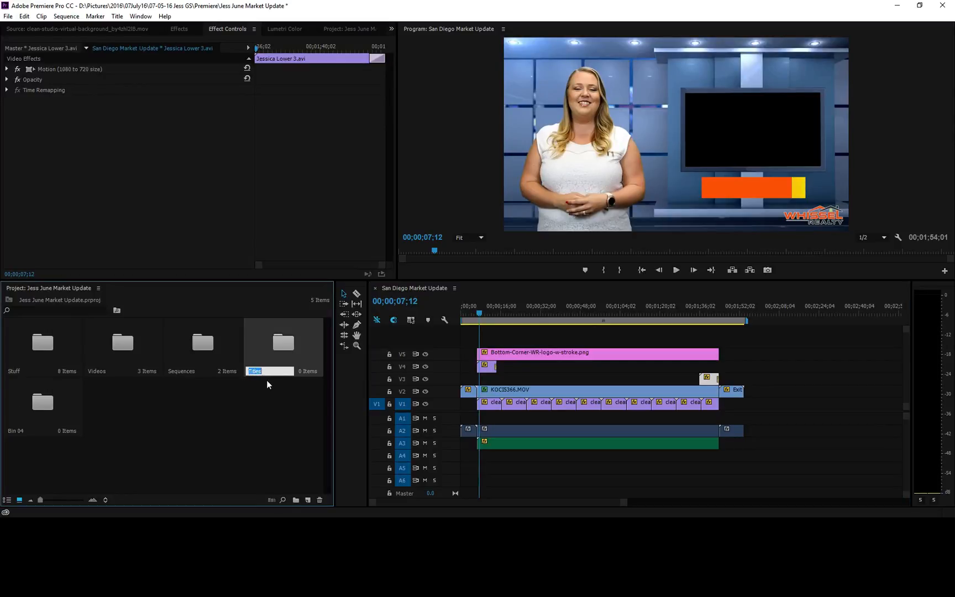
type("SD")
key("Return")
left_click(296, 347)
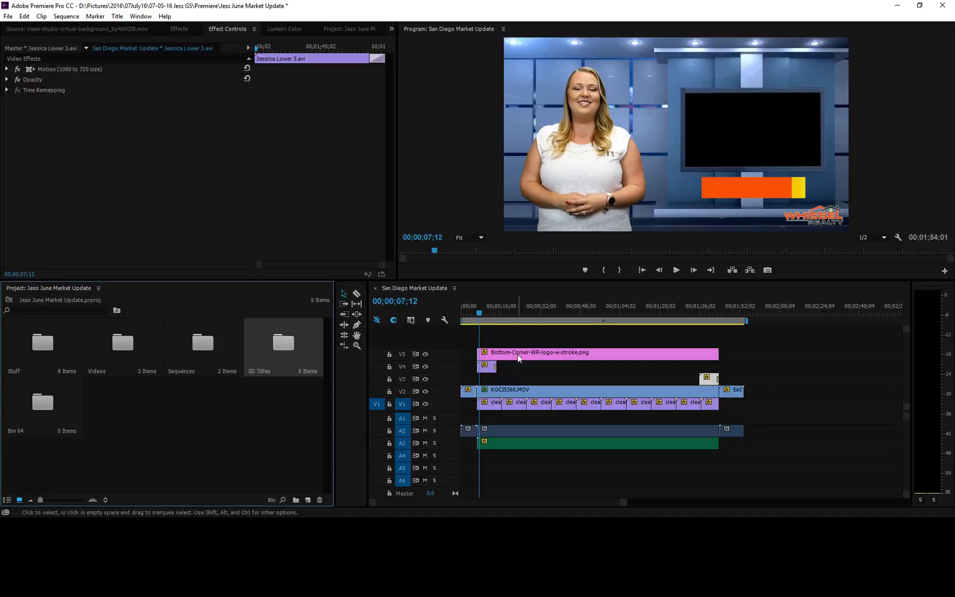
Play the opening to 00;00;11;13 and create the 1280 x 720 title Title 01 in the SD Titles bin.
left_click(512, 329)
key("space")
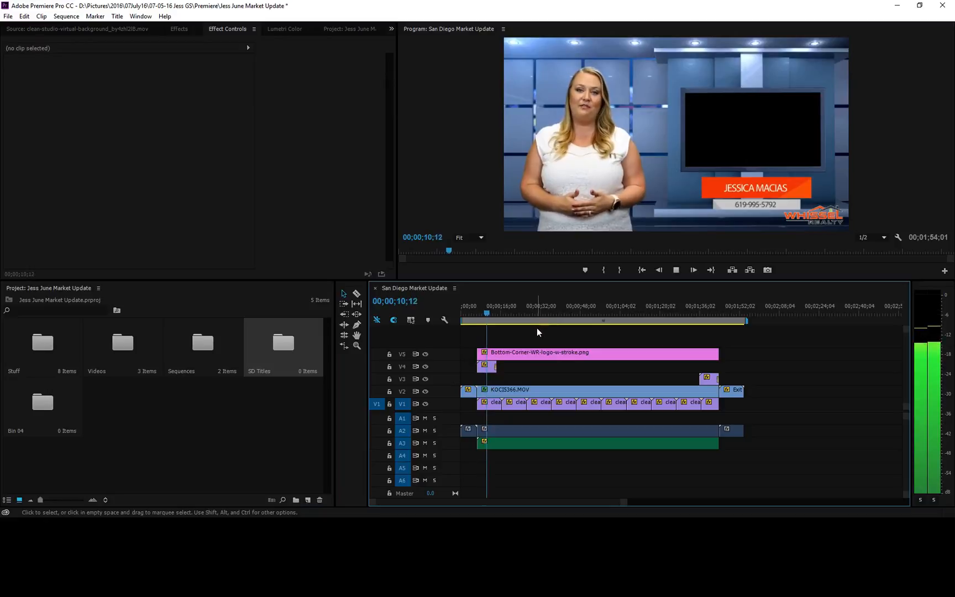
key("space")
double_click(275, 358)
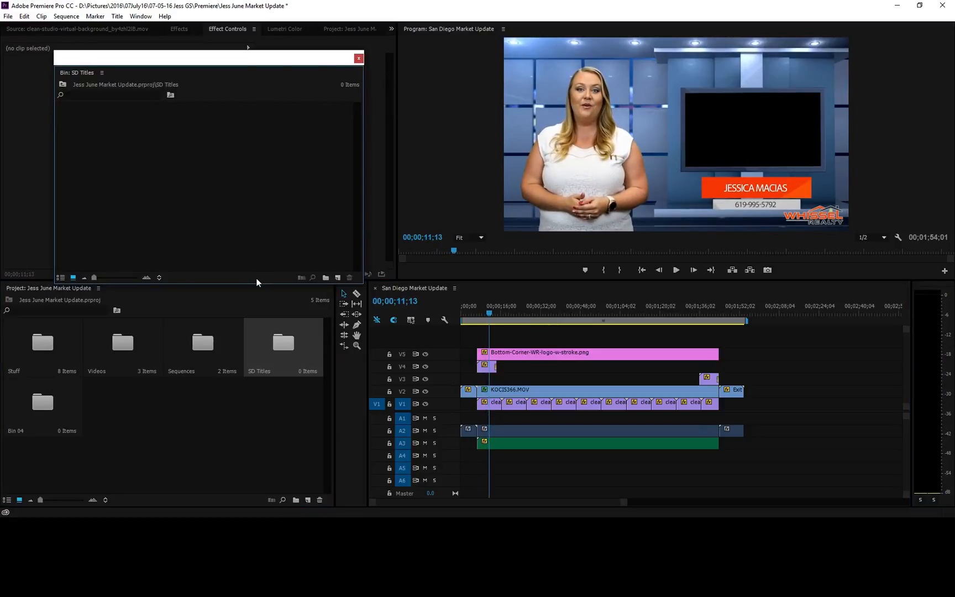
key("ctrl+t")
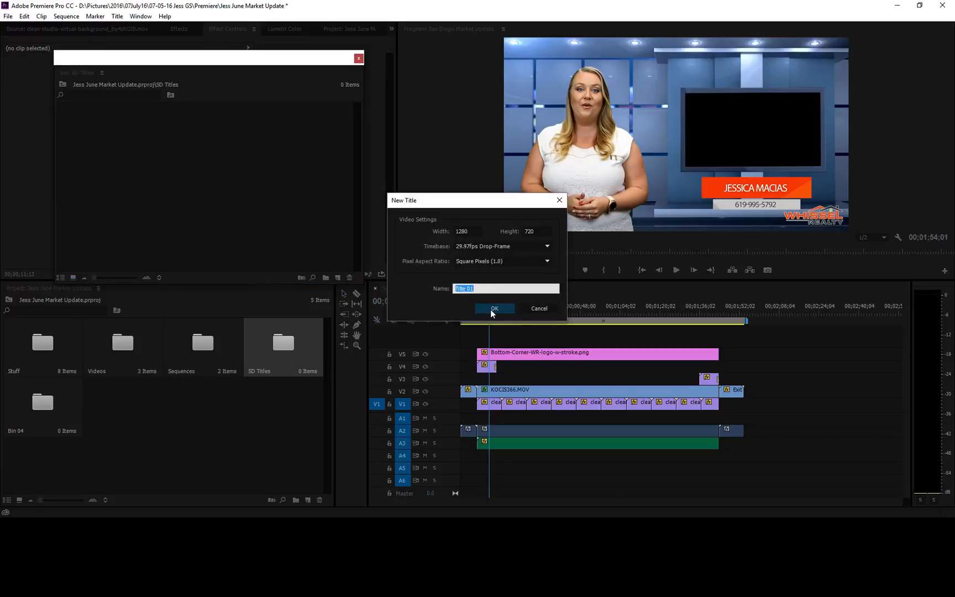
left_click(490, 309)
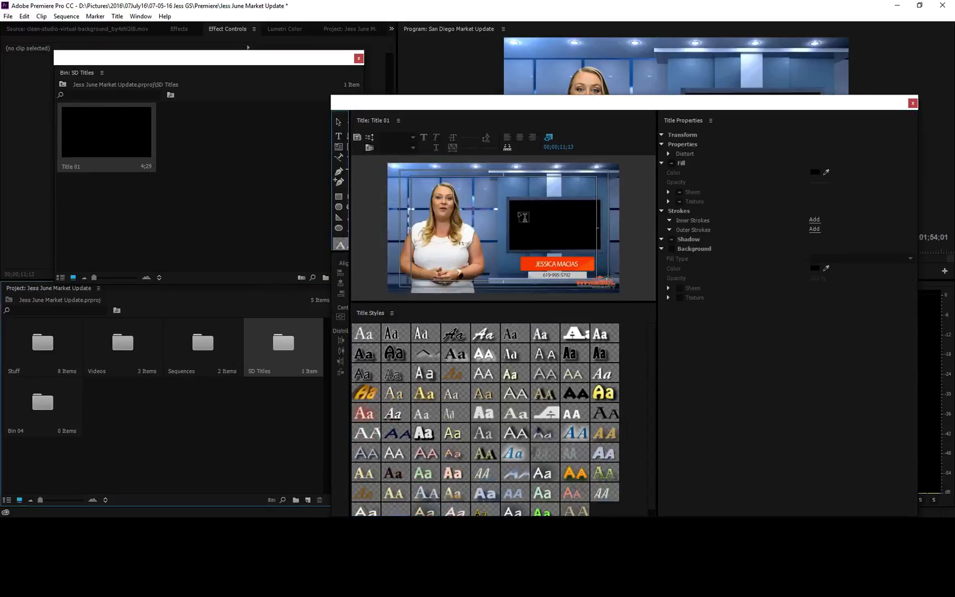
Add the text "San Diego" over the studio's wall screen in the white Chaparral Pro Bold title style.
left_click(518, 206)
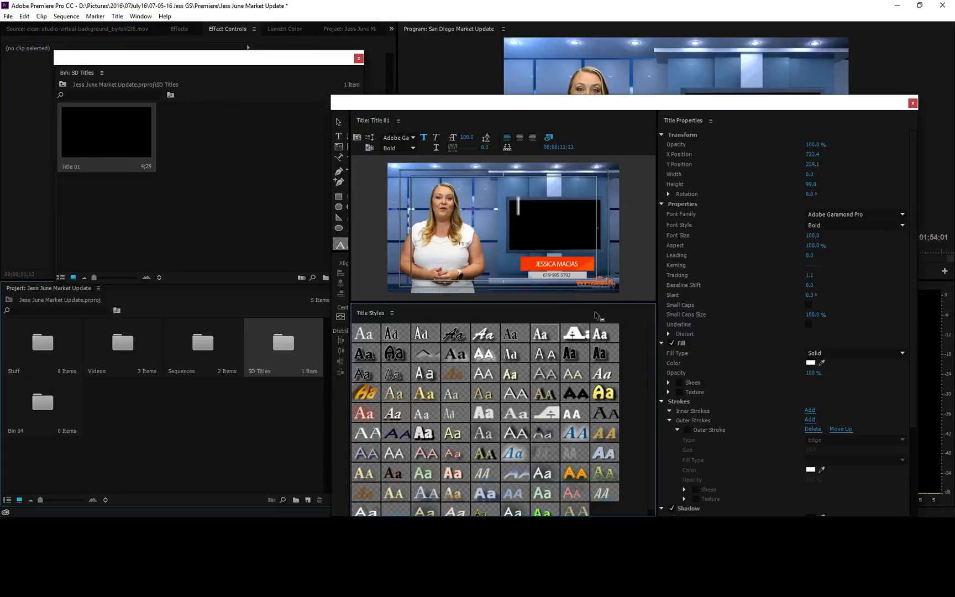
left_click(596, 342)
type("™")
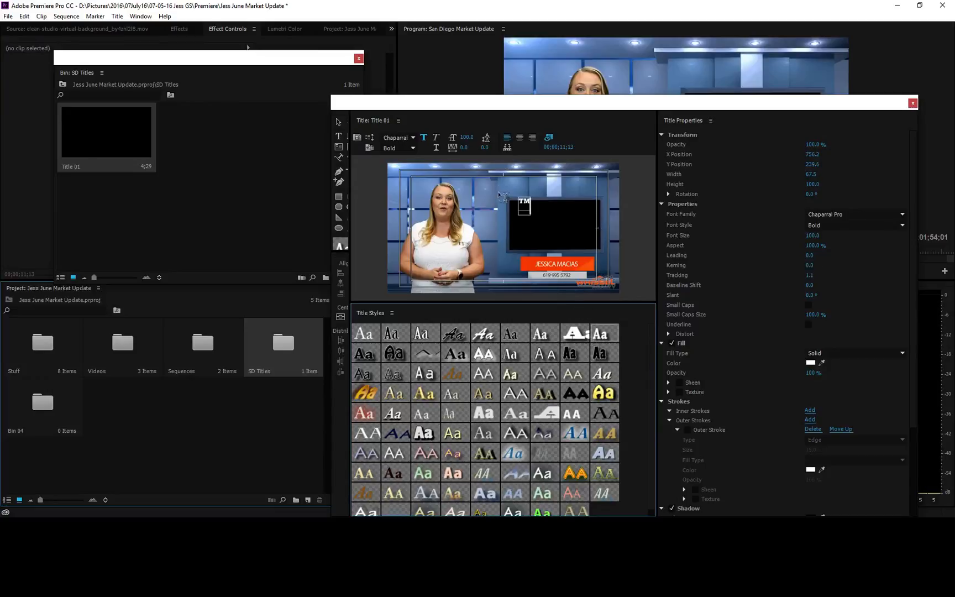
left_click(525, 202)
key("BackSpace")
type("San")
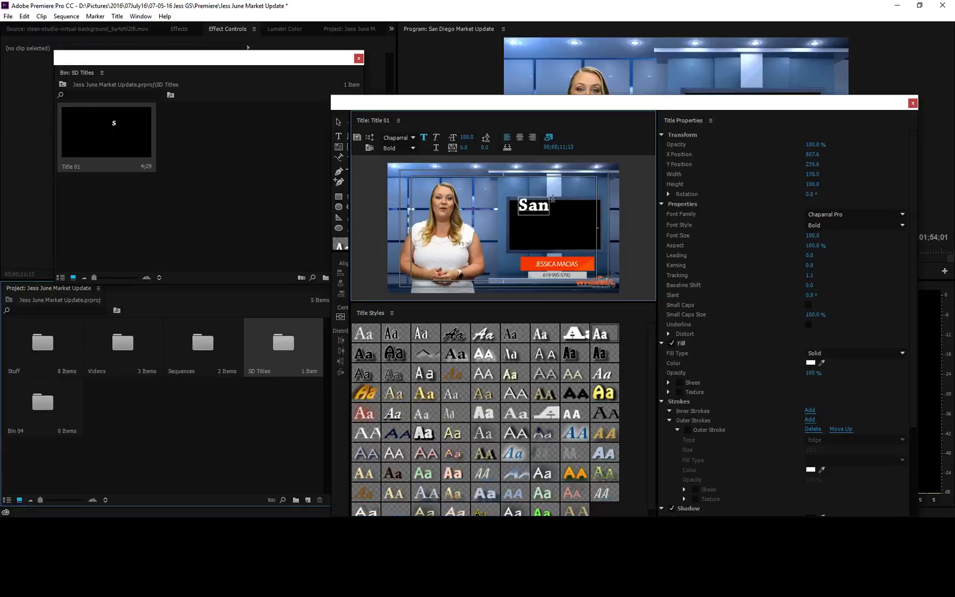
type(" Dieoge")
key("BackSpace")
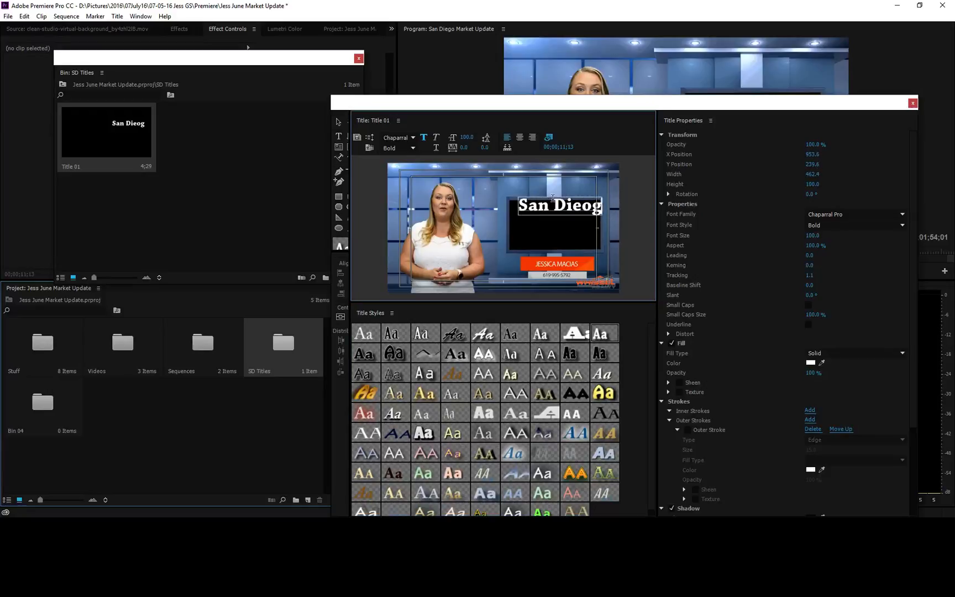
key("BackSpace")
type("go")
key("Return")
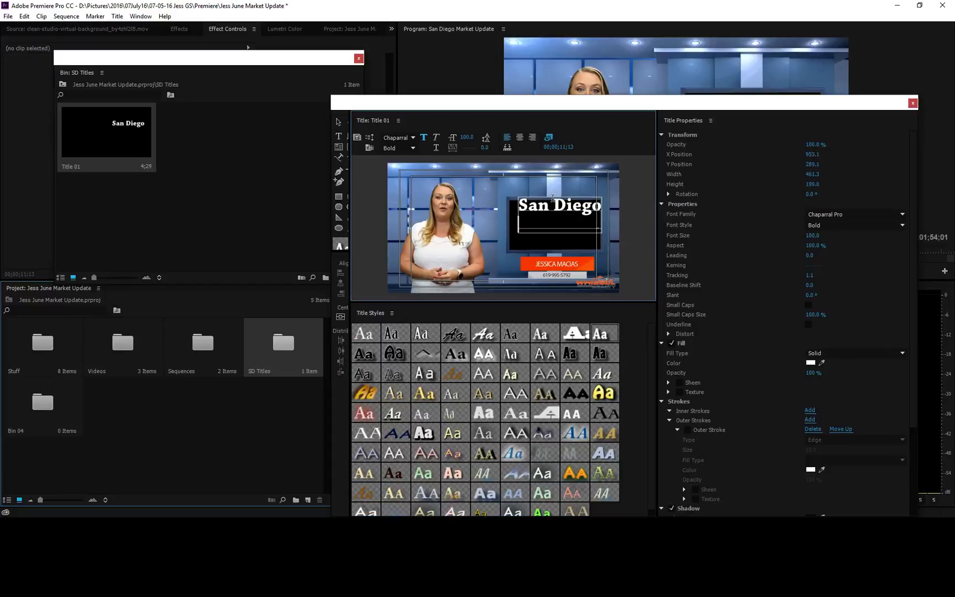
Add "2016" and "June Market Update" as the second and third lines of the title and finish the text entry.
type("2016")
key("Return")
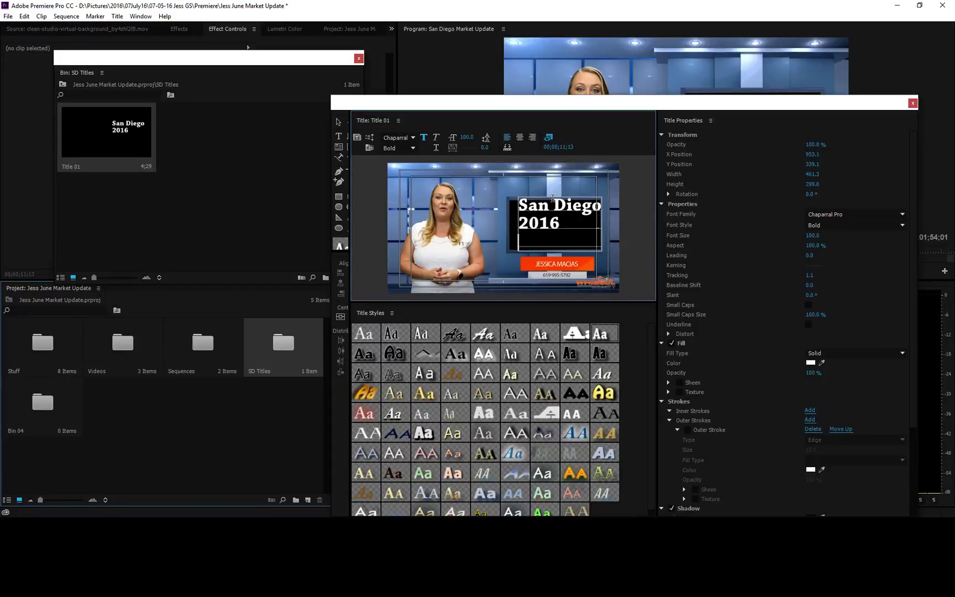
type("Julty")
key("BackSpace")
key("BackSpace")
type("y Ma")
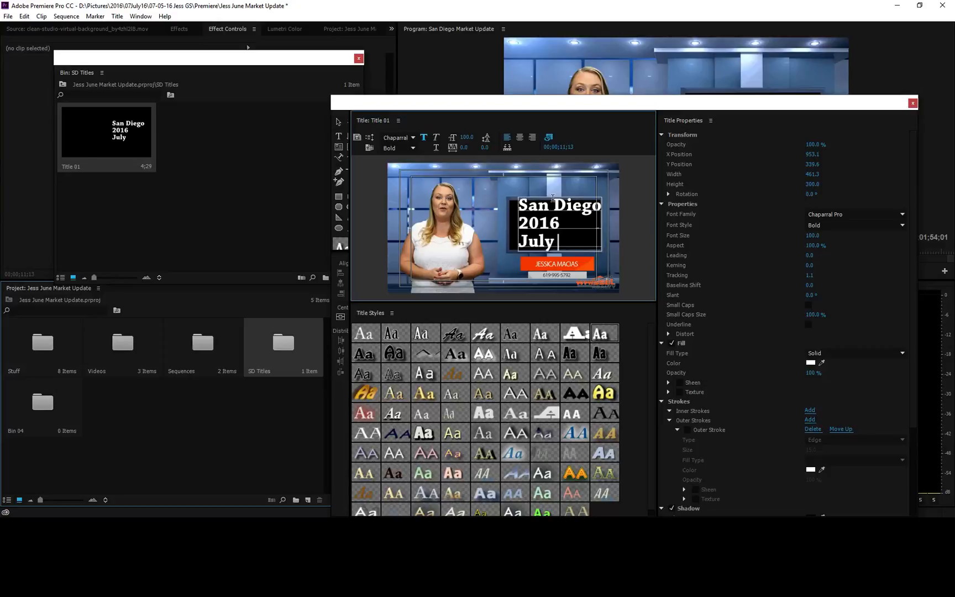
key("BackSpace")
key("BackSpace")
key("BackSpace")
key("BackSpace")
key("BackSpace")
type("ne Market Update")
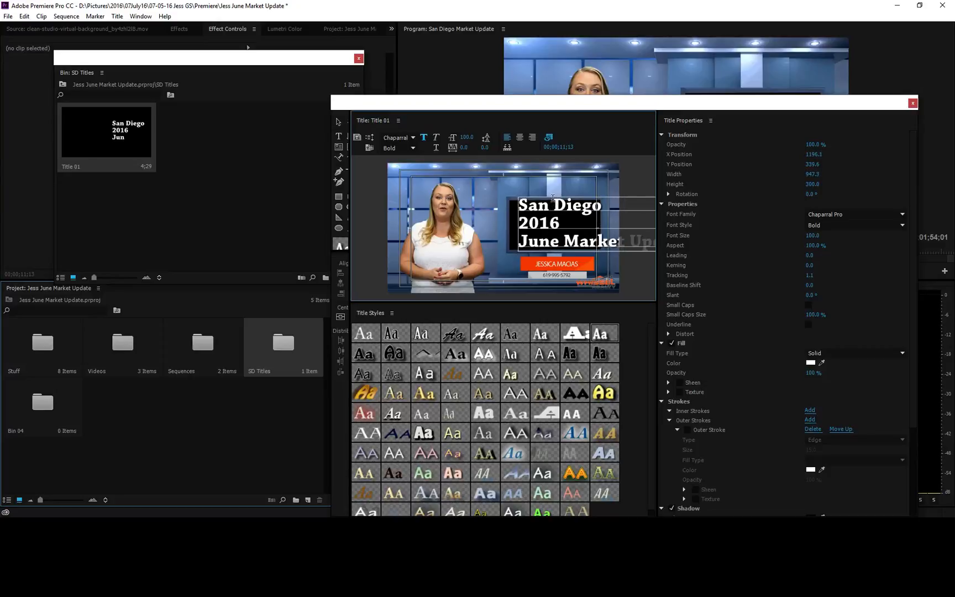
left_click(338, 121)
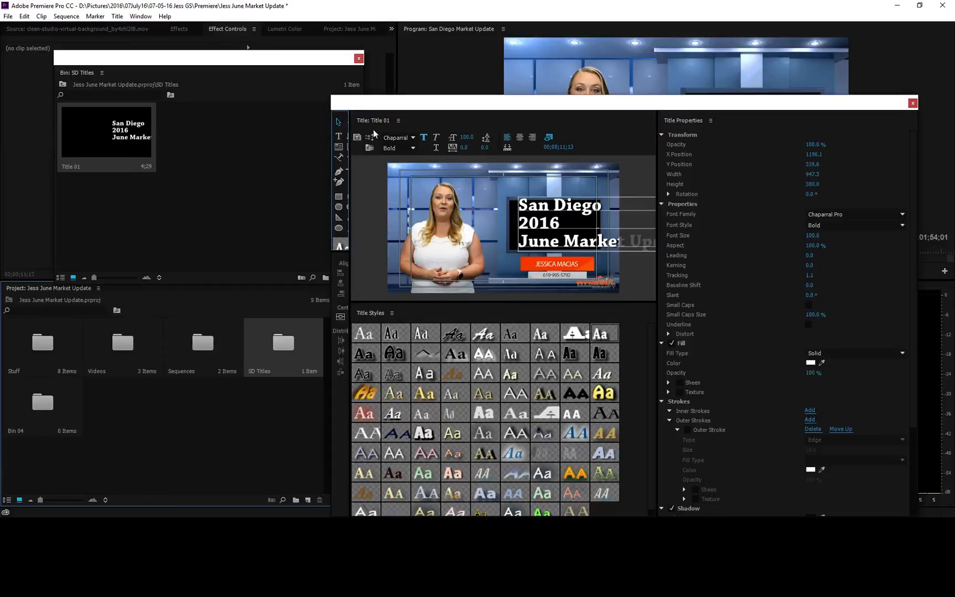
Centre-align the Title 01 text, move it over the studio's wall screen and scale it down to font size 83.5.
left_click(520, 139)
left_click_drag(632, 221, 594, 218)
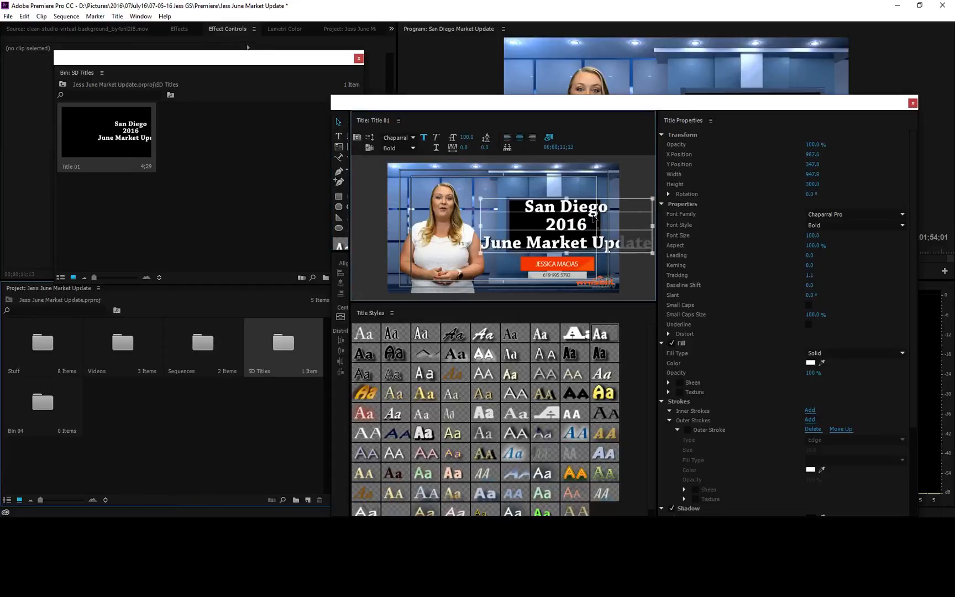
left_click_drag(653, 200, 628, 200)
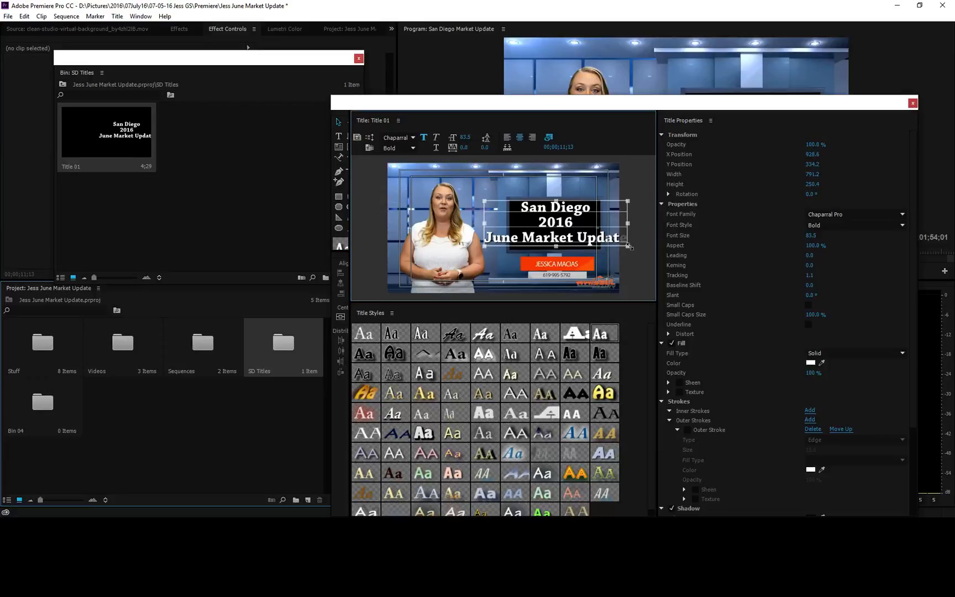
Move the month so that the title's second line reads "June 2016" and the third line "Market Update".
double_click(523, 240)
key("BackSpace")
key("BackSpace")
key("BackSpace")
key("BackSpace")
key("BackSpace")
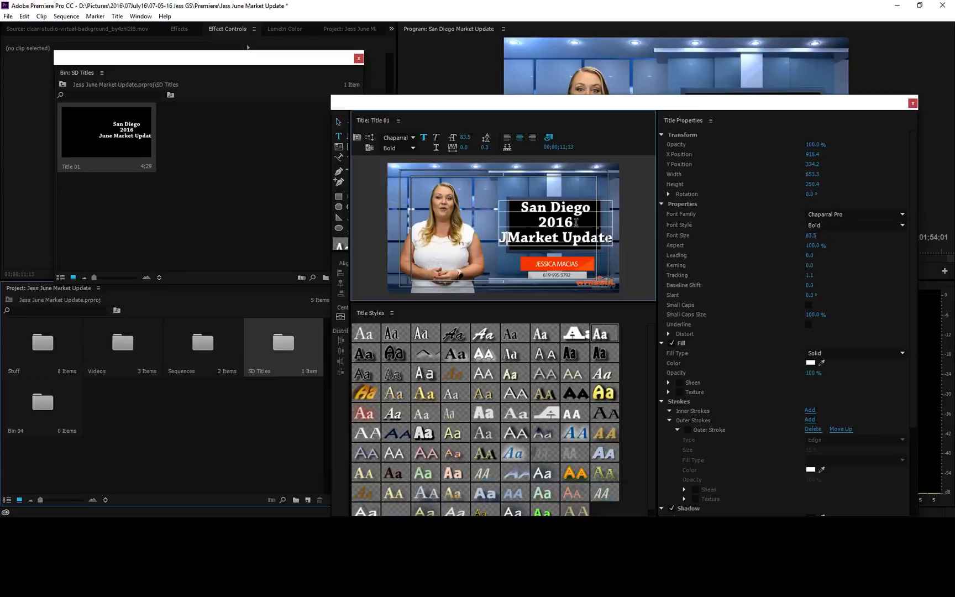
key("Up")
type("Juine")
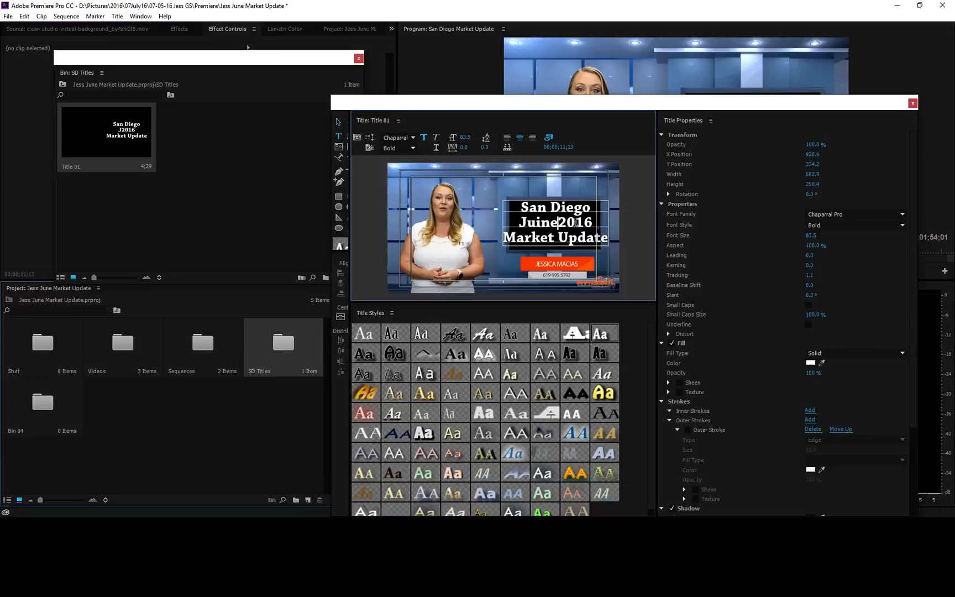
key("BackSpace")
key("BackSpace")
key("BackSpace")
type("ne")
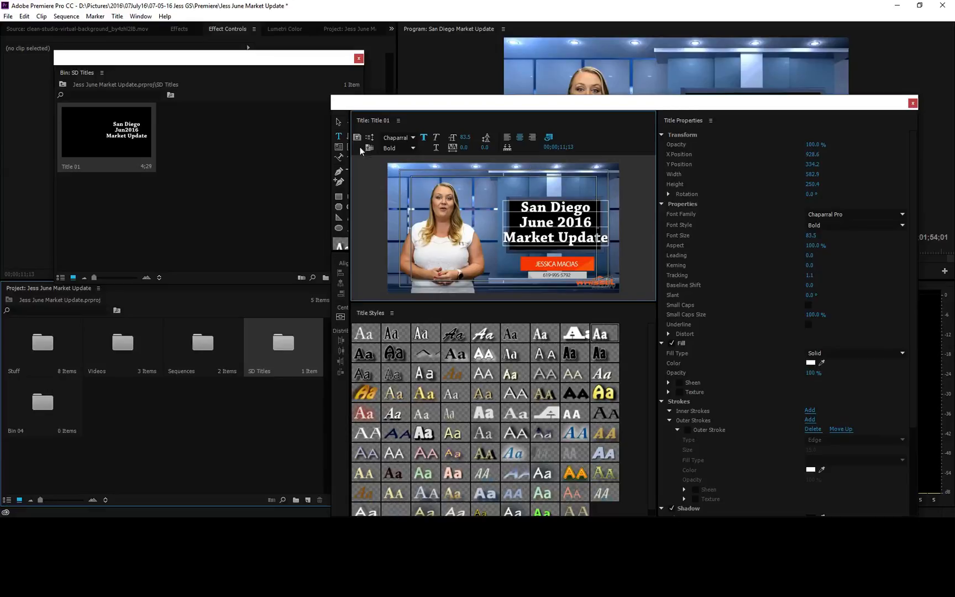
Scale the title text down to font size 68.1 so it fits inside the wall screen, and deselect it.
left_click(339, 121)
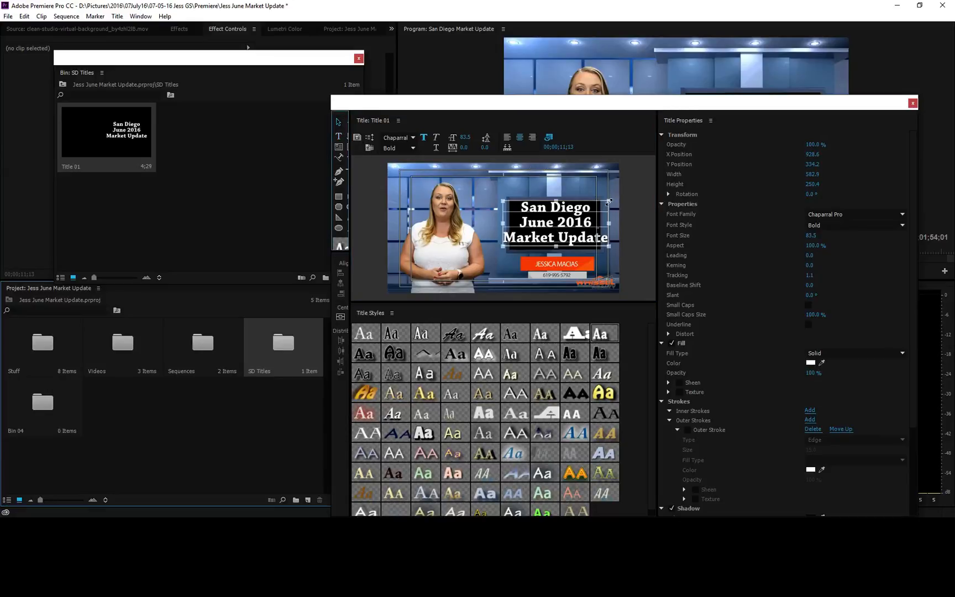
mouse_move(609, 201)
left_mouse_down()
mouse_move(587, 214)
mouse_move(599, 241)
mouse_move(581, 236)
left_mouse_up()
key("ctrl+z")
left_click(620, 233)
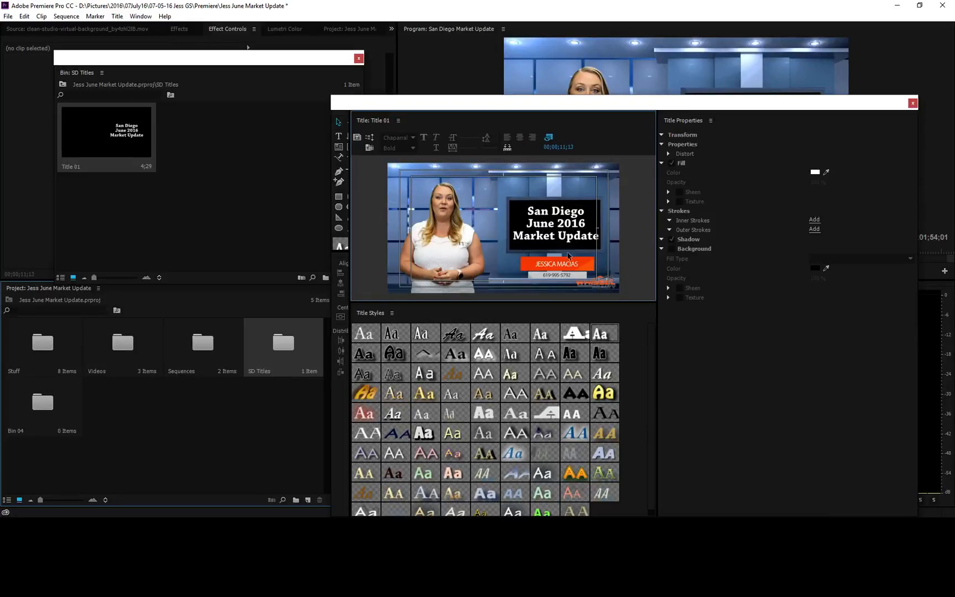
Close the title editor and place Title 01 on track V6 at the start of the presenter clip.
left_click(912, 104)
left_click_drag(149, 154, 474, 340)
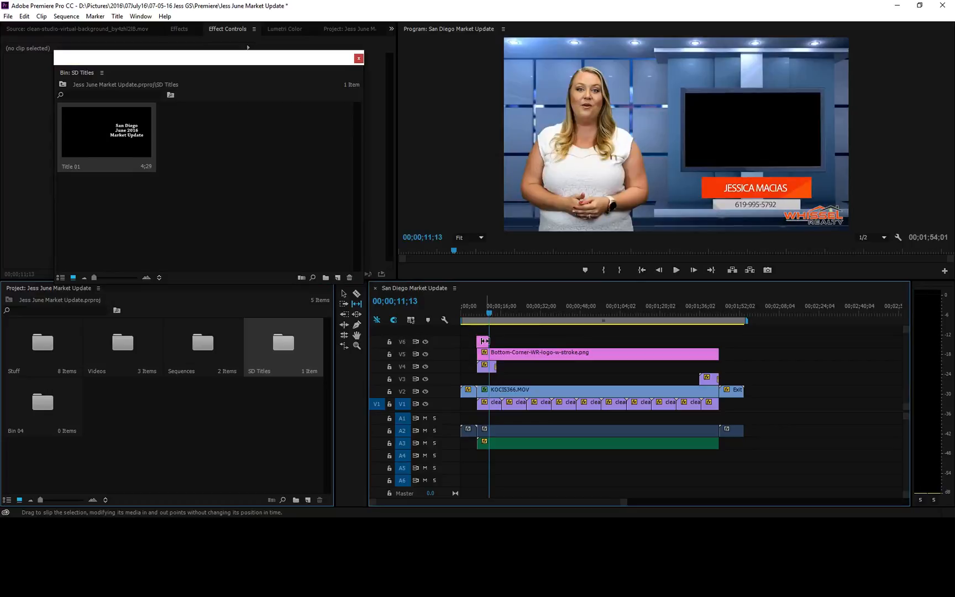
key("v")
left_click(484, 343)
key("equal")
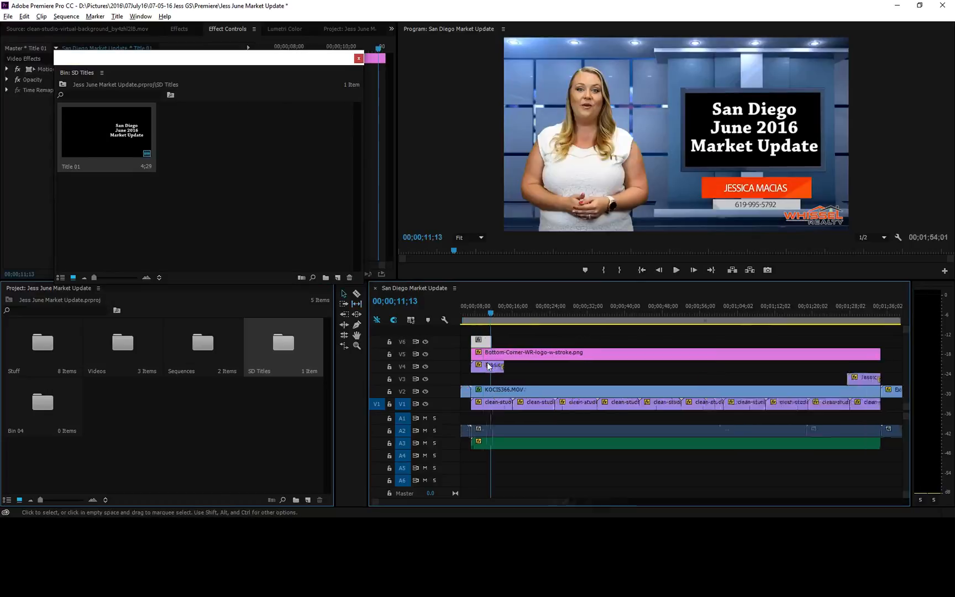
Play the opening to 00;00;10;02 and change the second line of Title 01 to "July 2016".
left_click(485, 314)
left_click_drag(487, 314, 481, 316)
key("space")
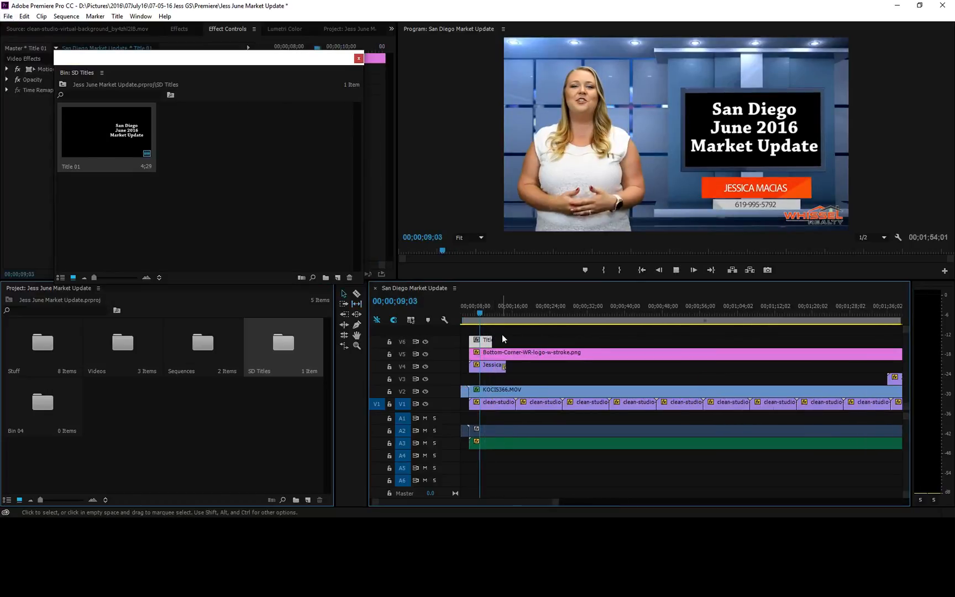
scroll(502, 334, "up", 1)
key("space")
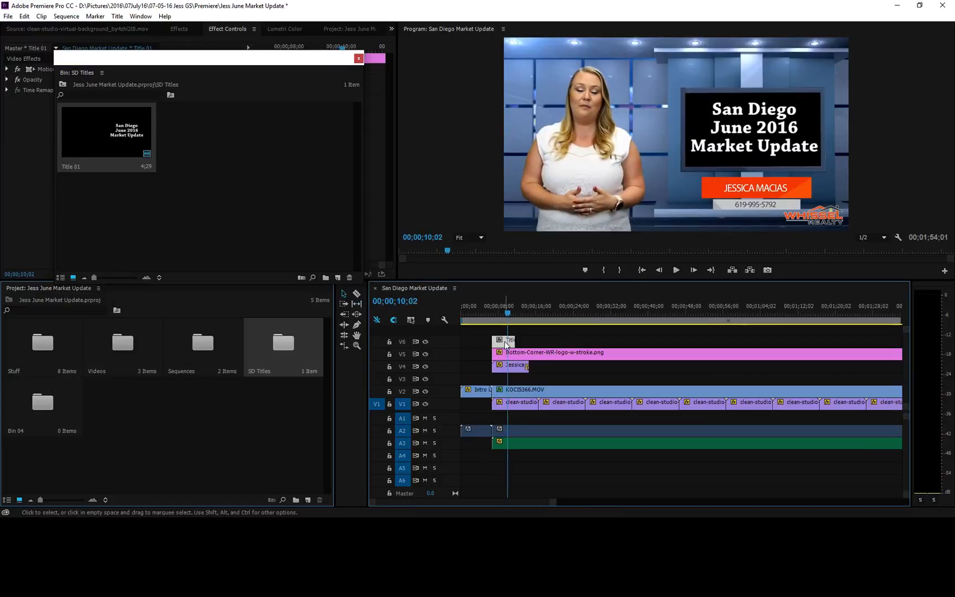
double_click(505, 343)
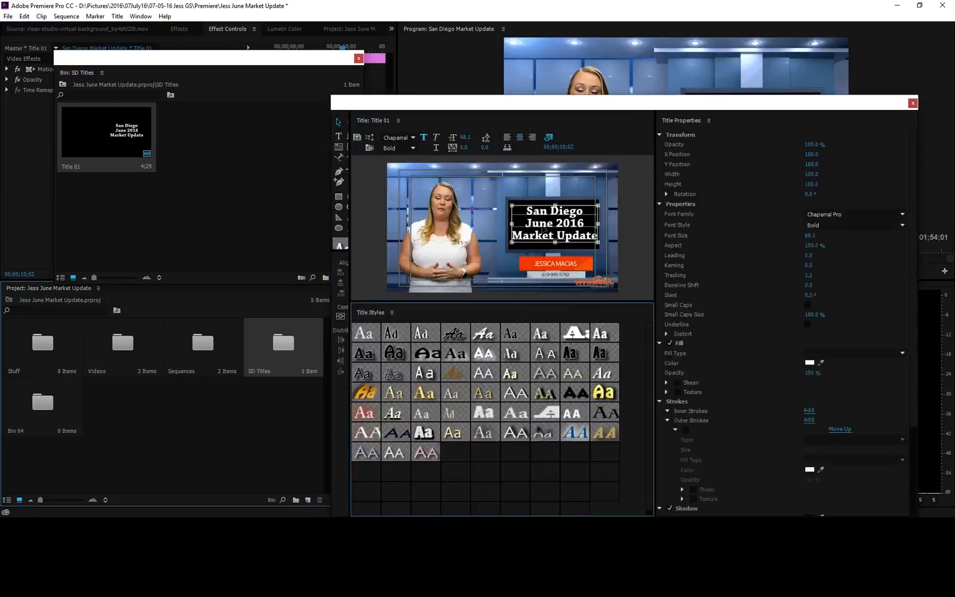
double_click(534, 222)
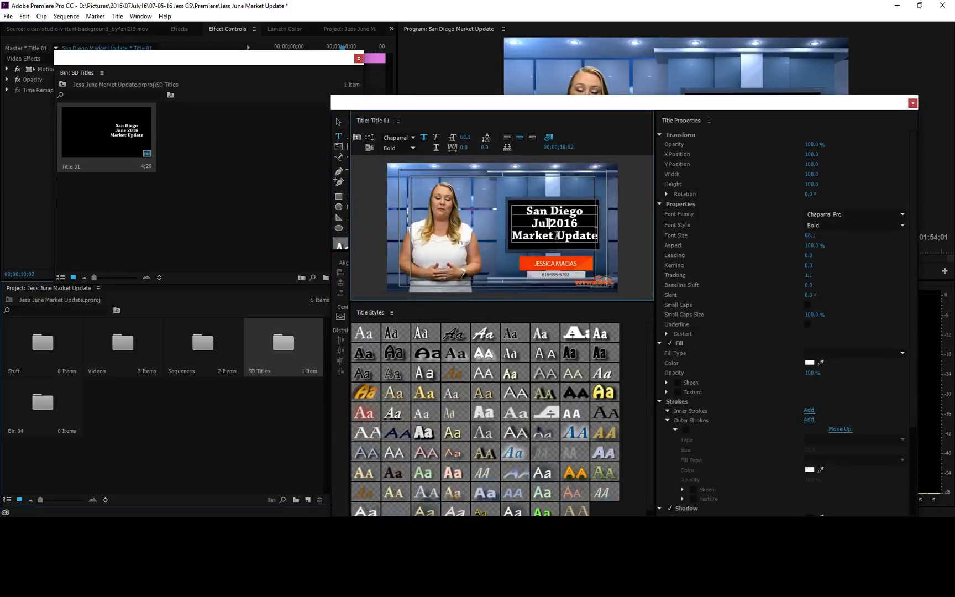
left_click(913, 102)
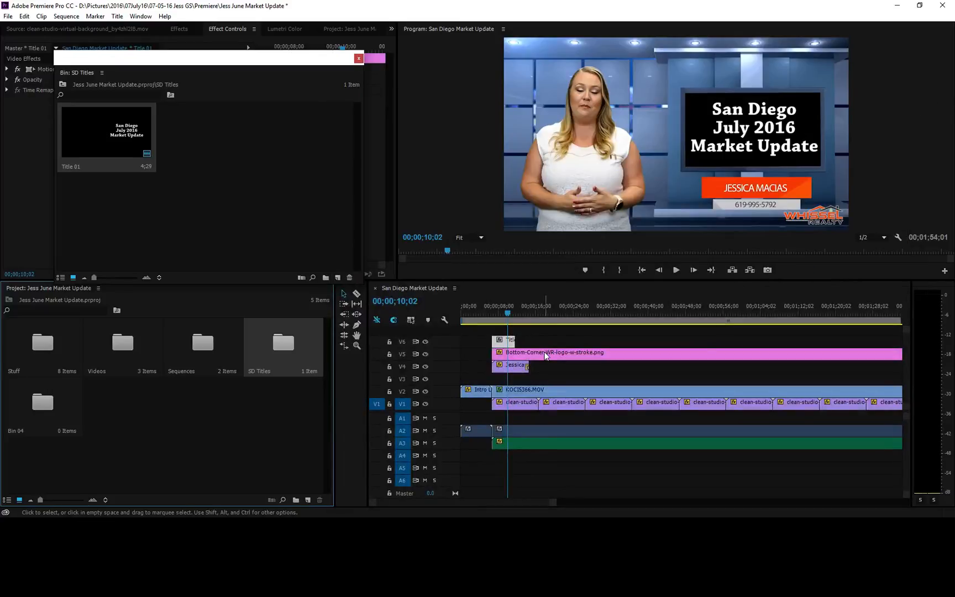
Play on to 00;00;22;01 and extend the Title 01 clip on V6 to that time.
key("space")
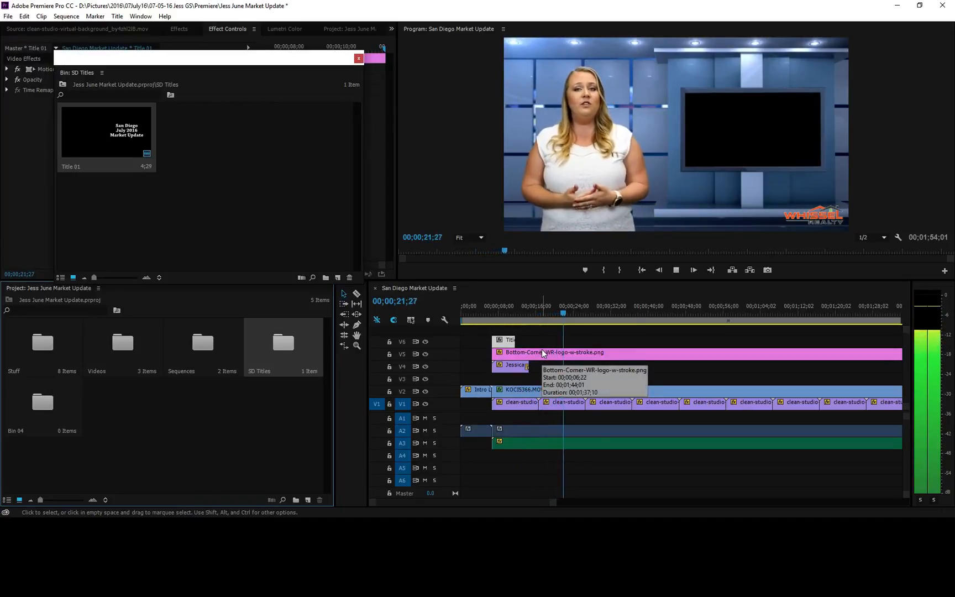
key("space")
left_click(513, 341)
left_click_drag(513, 341, 563, 341)
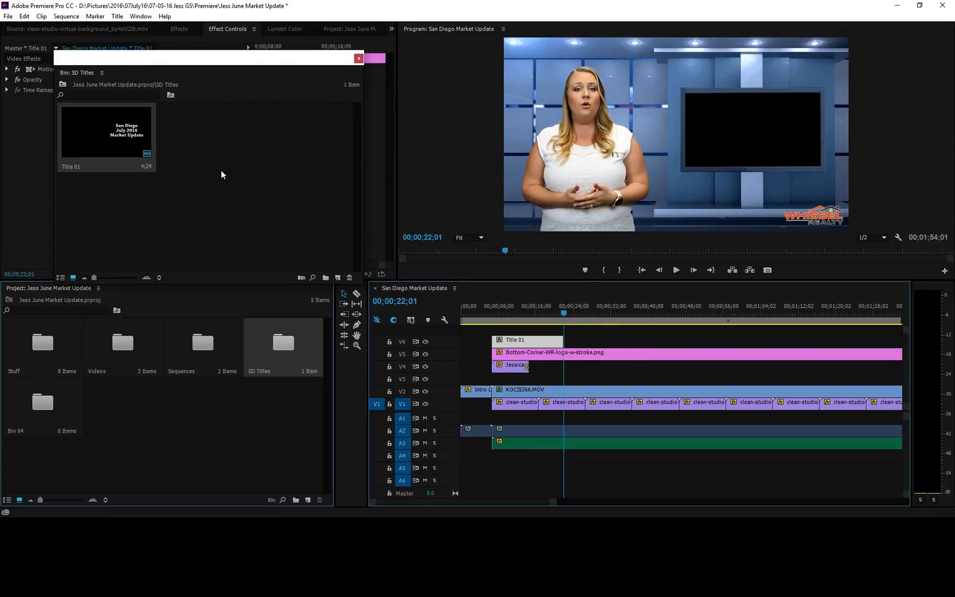
Duplicate Title 01 in the SD Titles bin and name the copy New.
left_click(122, 141)
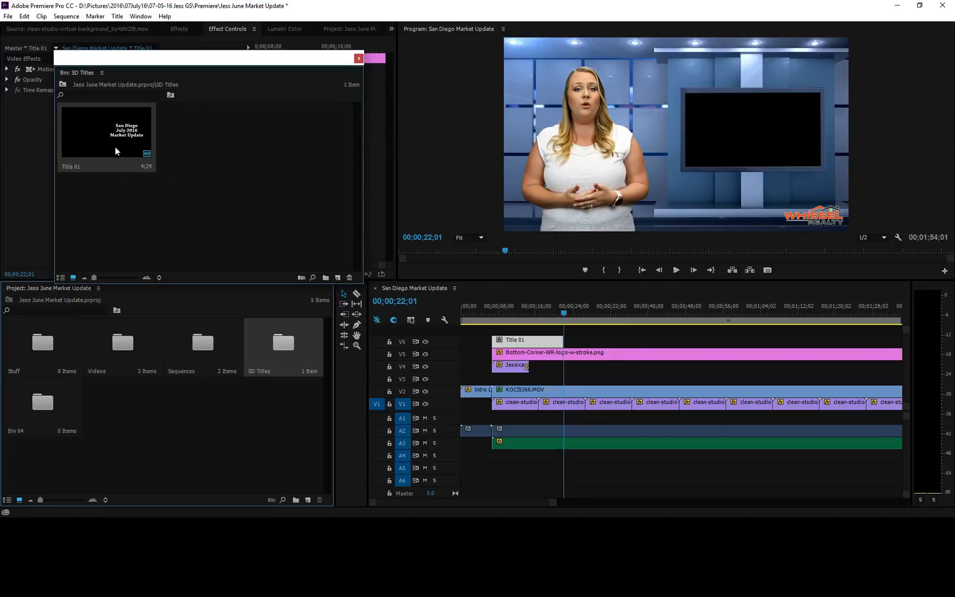
key("ctrl+v")
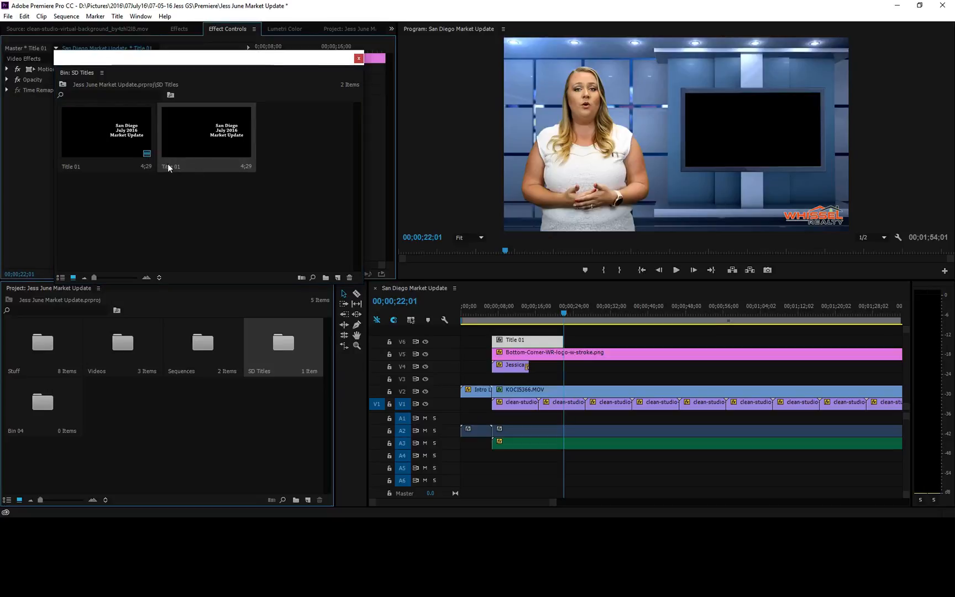
left_click(169, 166)
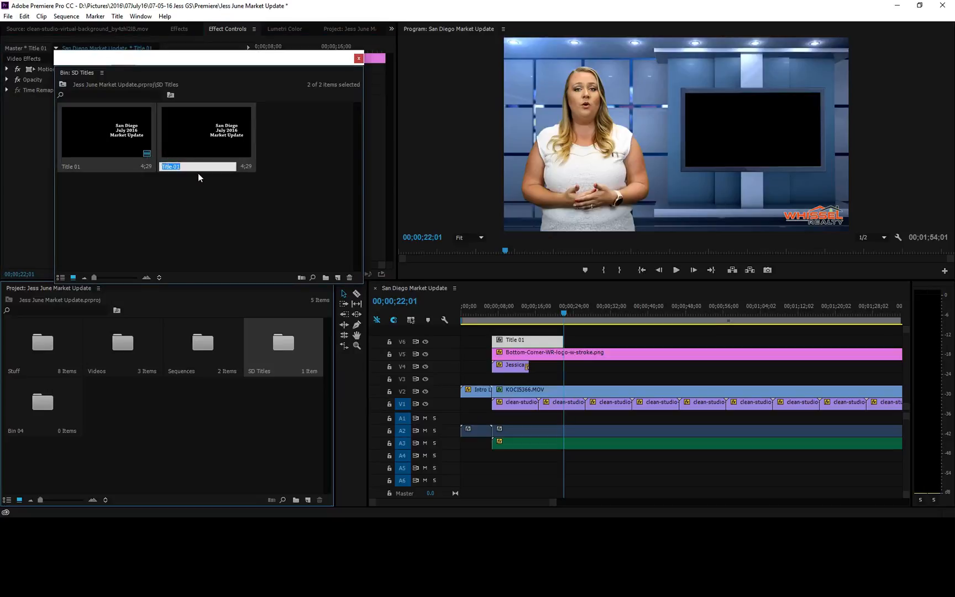
type("New")
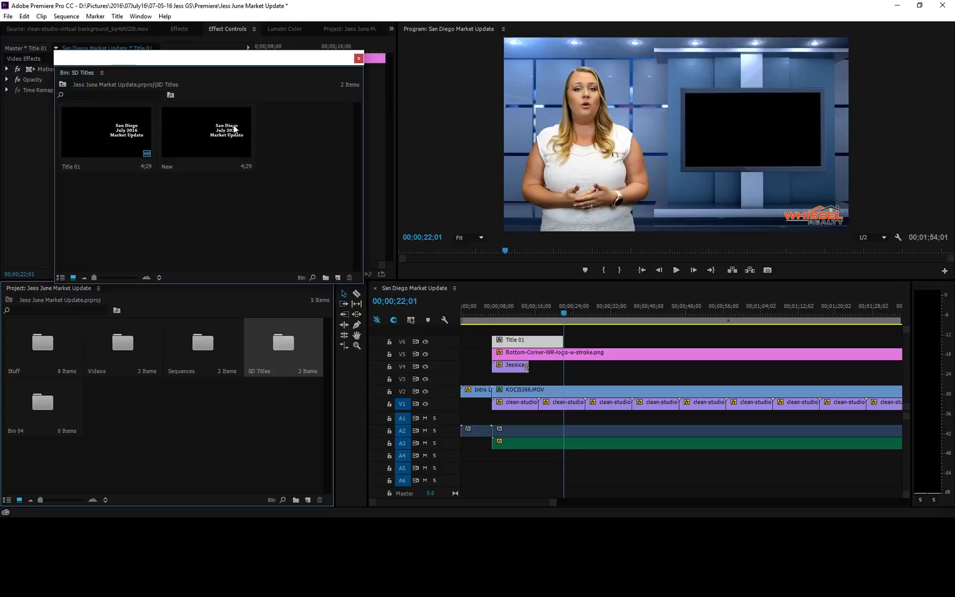
Open the New title for editing and delete all of its existing text.
double_click(234, 129)
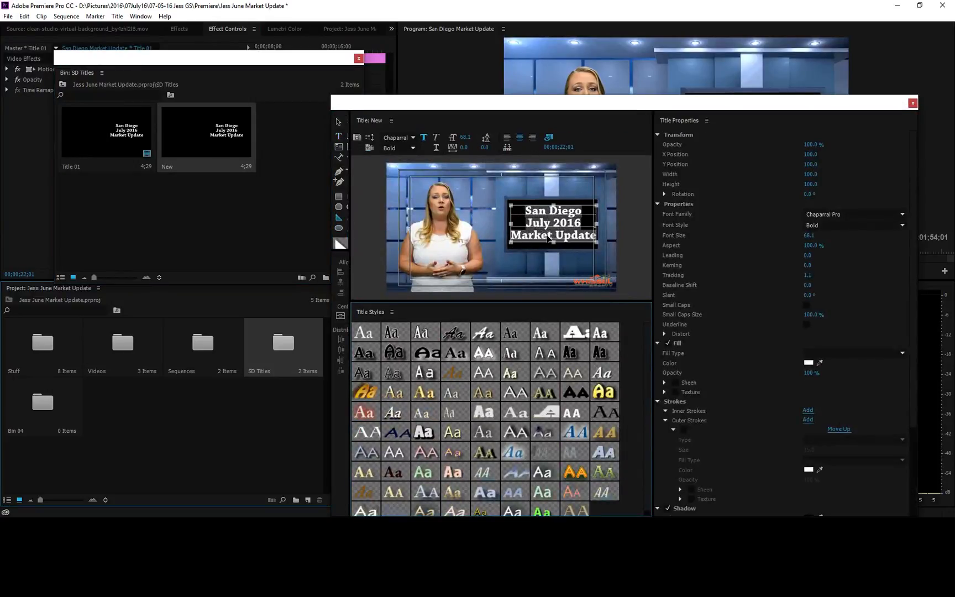
left_click(561, 215)
left_click_drag(560, 214, 556, 224)
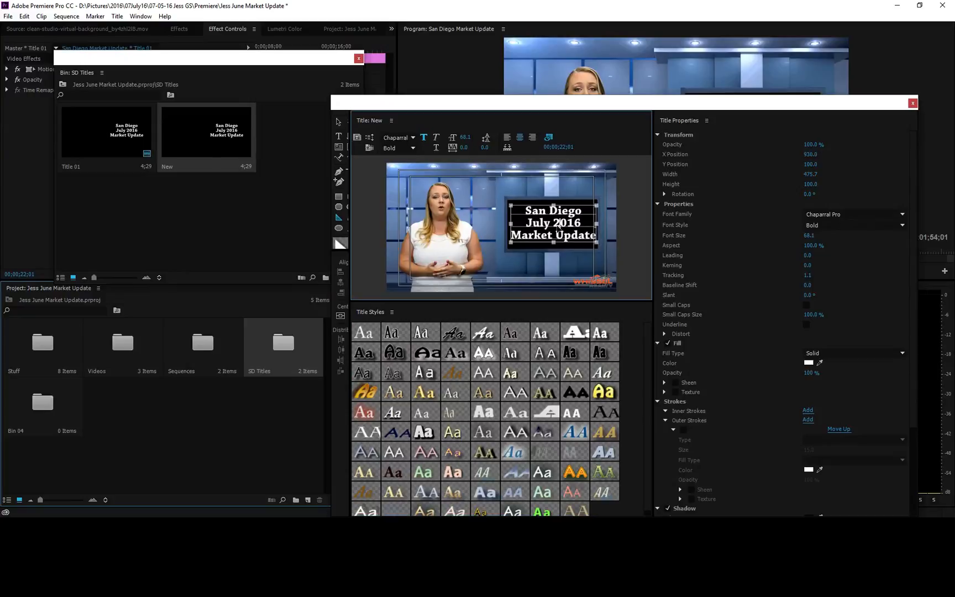
double_click(568, 223)
left_click(343, 134)
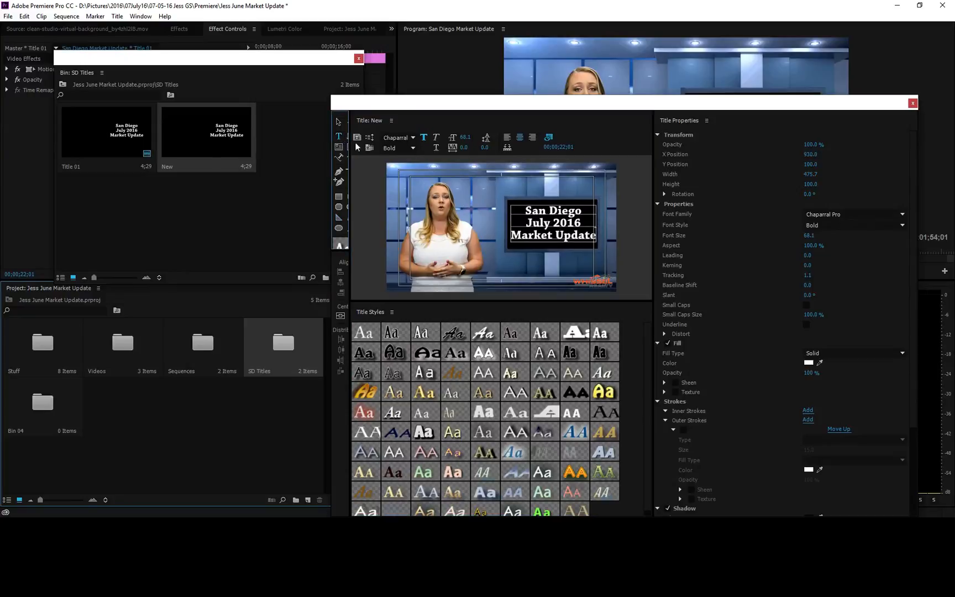
left_click_drag(525, 211, 526, 210)
double_click(530, 212)
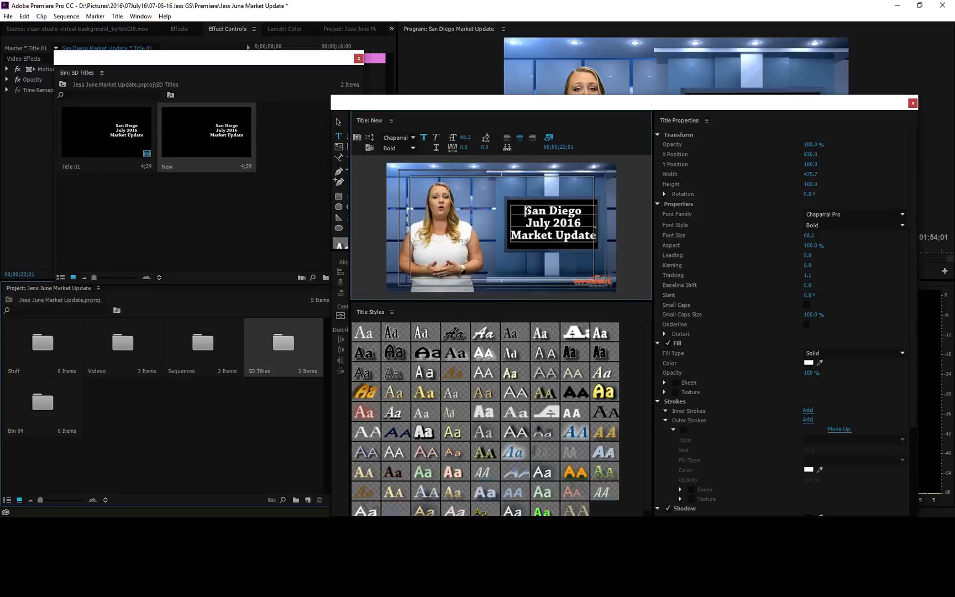
double_click(595, 236)
key("BackSpace")
key("BackSpace")
key("BackSpace")
key("BackSpace")
key("BackSpace")
key("BackSpace")
key("BackSpace")
key("BackSpace")
key("BackSpace")
key("BackSpace")
key("BackSpace")
key("BackSpace")
key("BackSpace")
key("BackSpace")
key("BackSpace")
key("BackSpace")
key("BackSpace")
key("BackSpace")
key("BackSpace")
key("BackSpace")
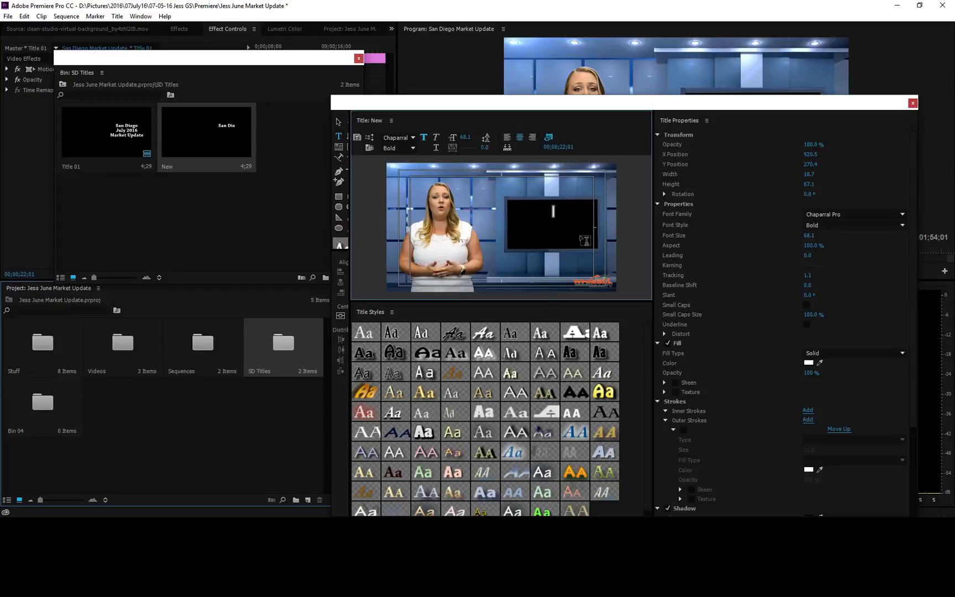
Enter "New Homes" in the title, followed by a blank line and "1.6%" on the third line.
type("New H")
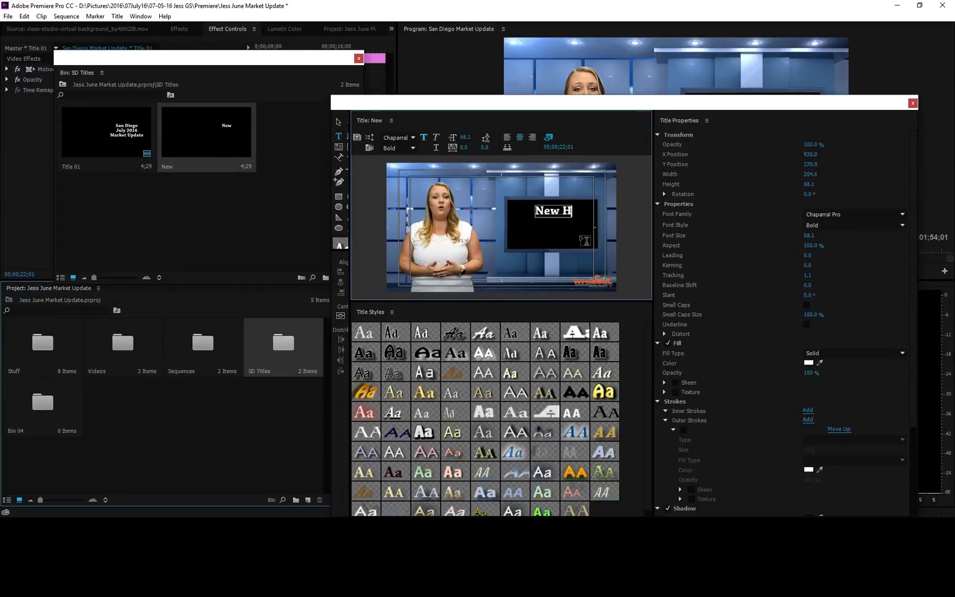
type("omes")
key("Return")
key("Return")
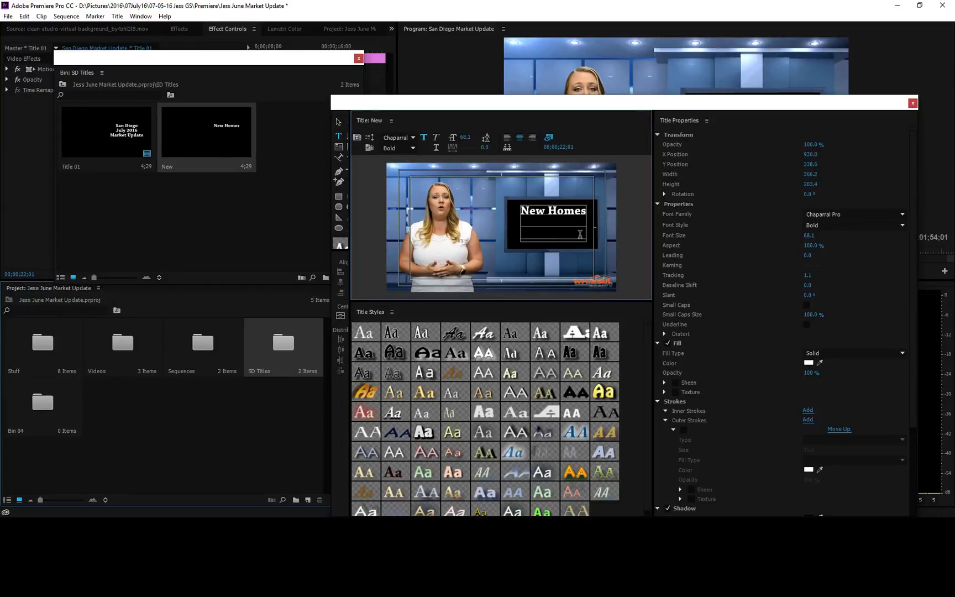
type("1.6%")
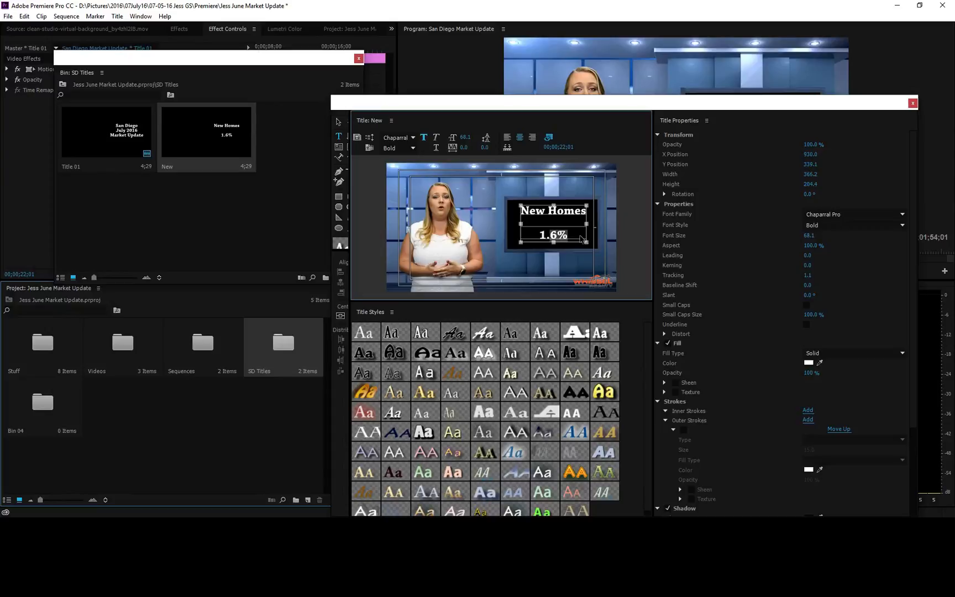
Set the fill colour of the "1.6%" text to green 10AD00 and finish the text editing.
left_click(809, 363)
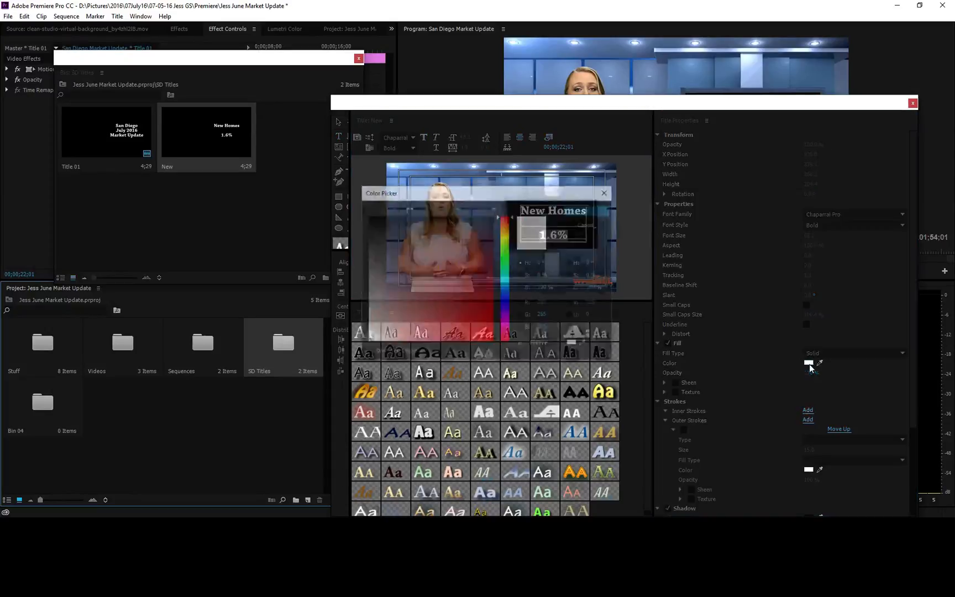
left_click(505, 257)
left_click(492, 279)
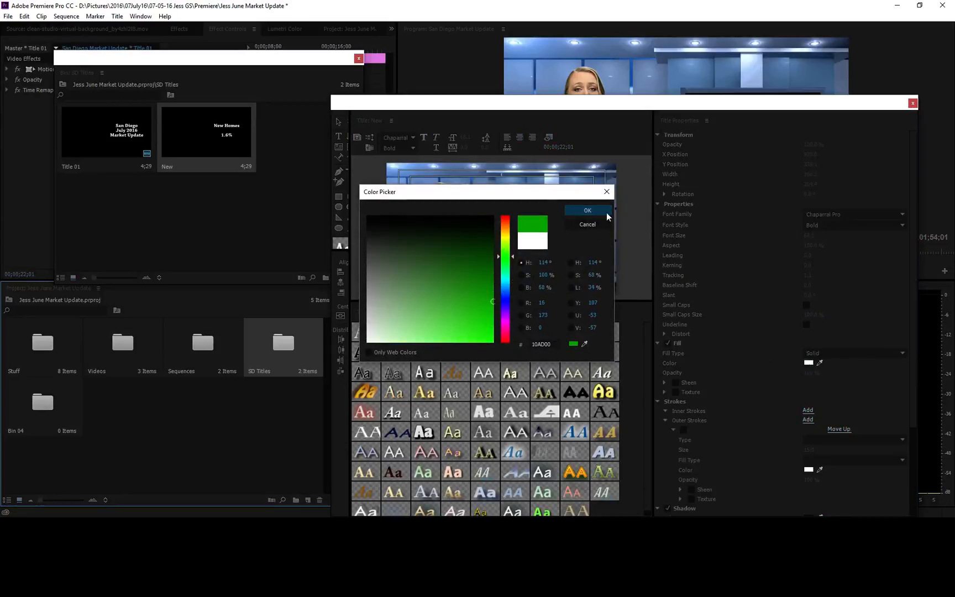
left_click(607, 213)
left_click(338, 121)
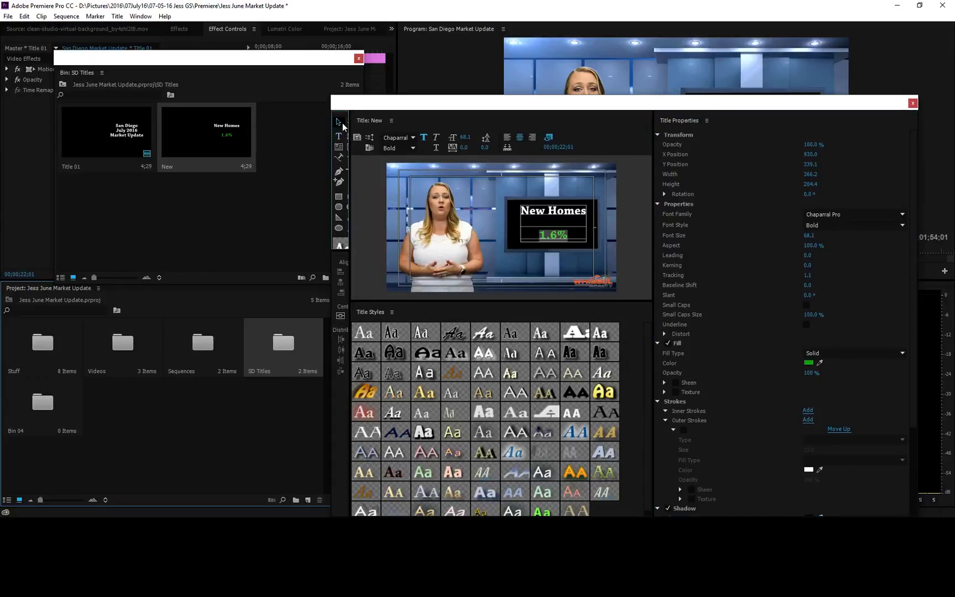
left_click(565, 240)
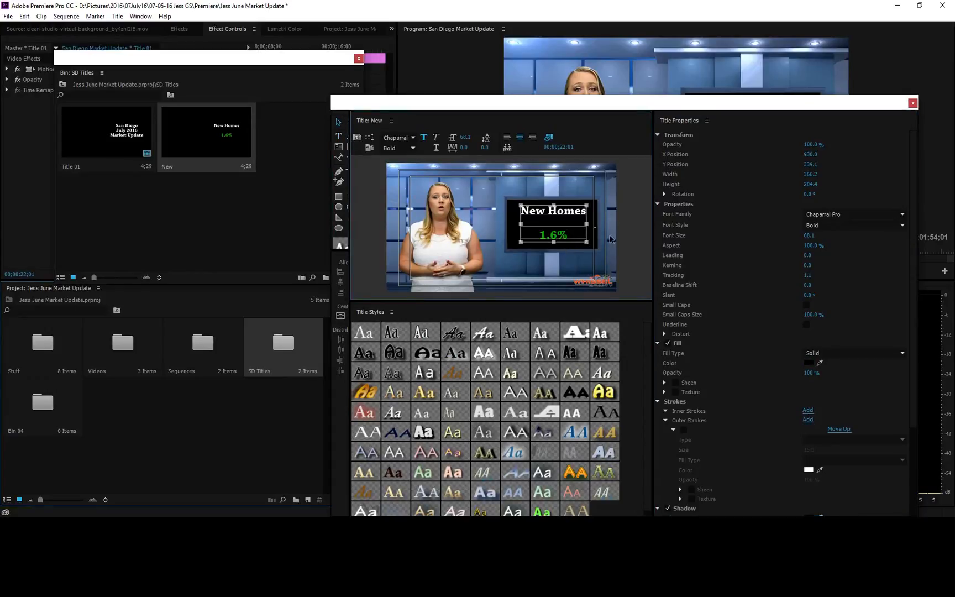
Place the New title on V6 directly after Title 01 at 00;00;22;01 and play through the change to 00;00;24;08.
left_click(913, 104)
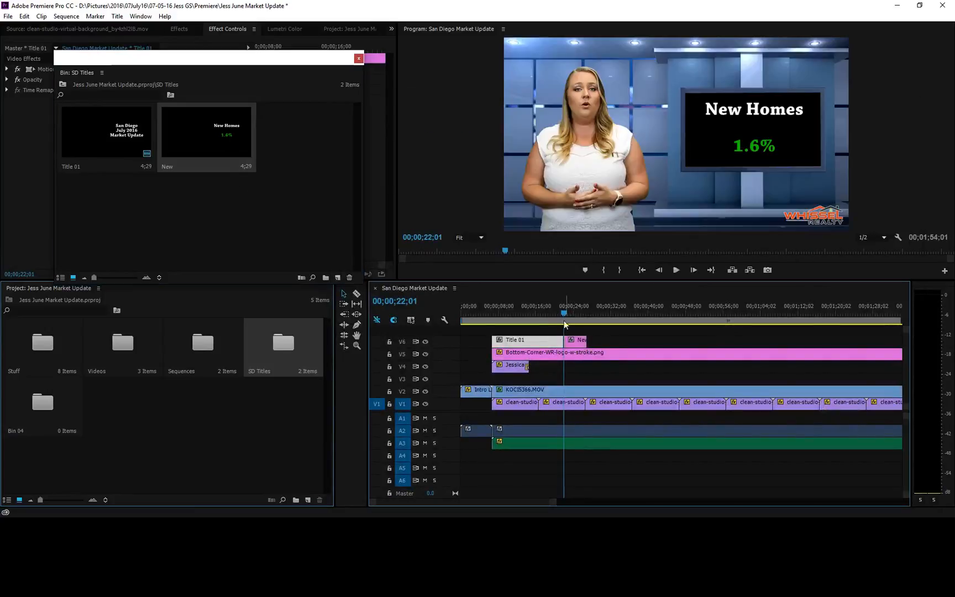
left_click(557, 310)
key("space")
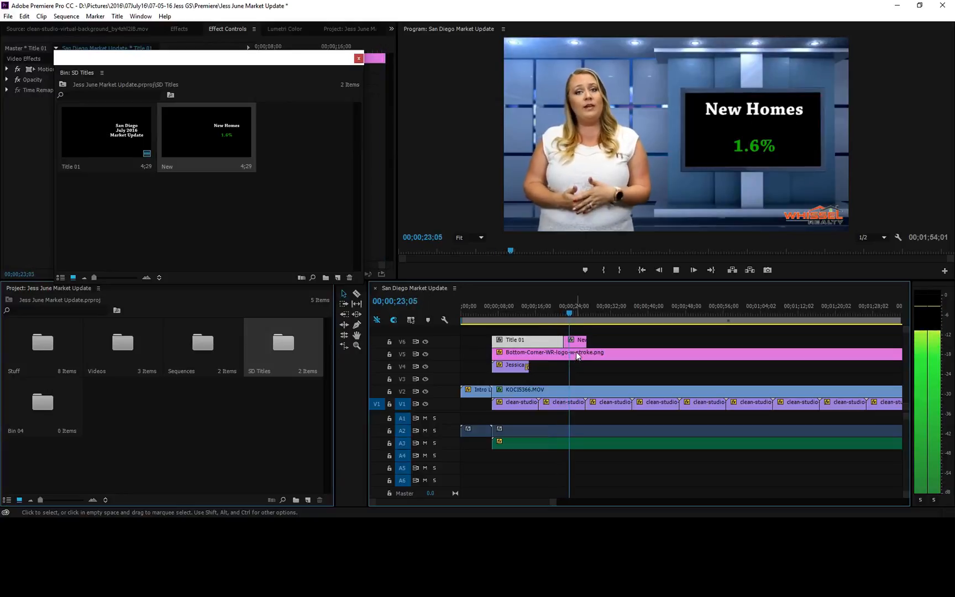
key("space")
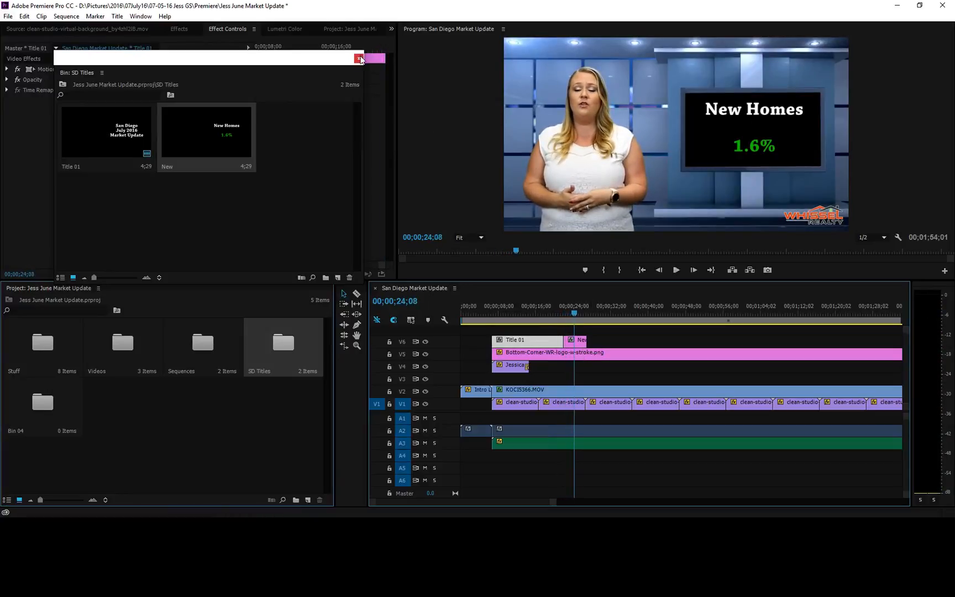
Enlarge the New title's text slightly, centre it on the wall screen, and close the title editor and the SD Titles bin.
double_click(188, 134)
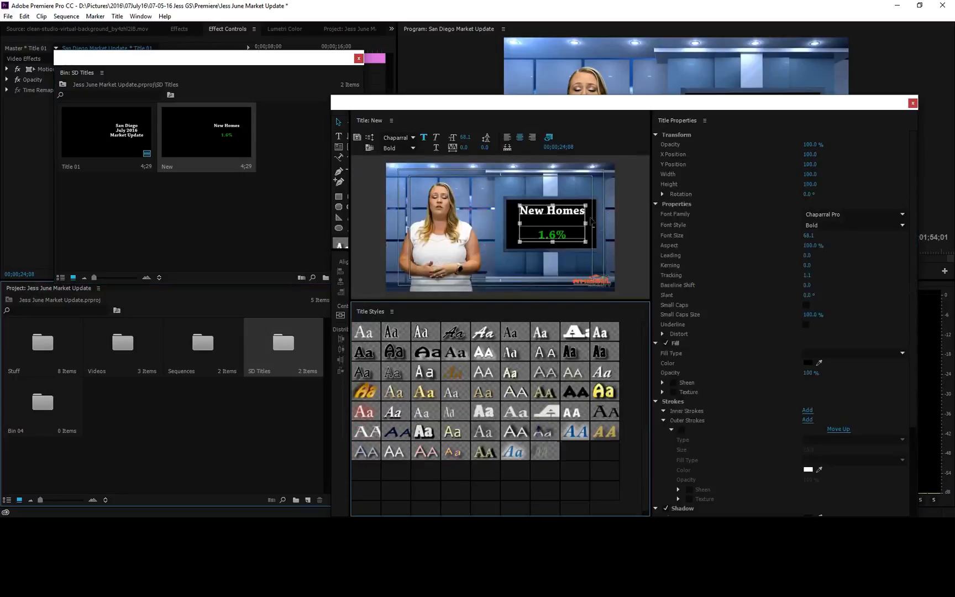
left_click_drag(586, 241, 572, 235)
left_click(587, 178)
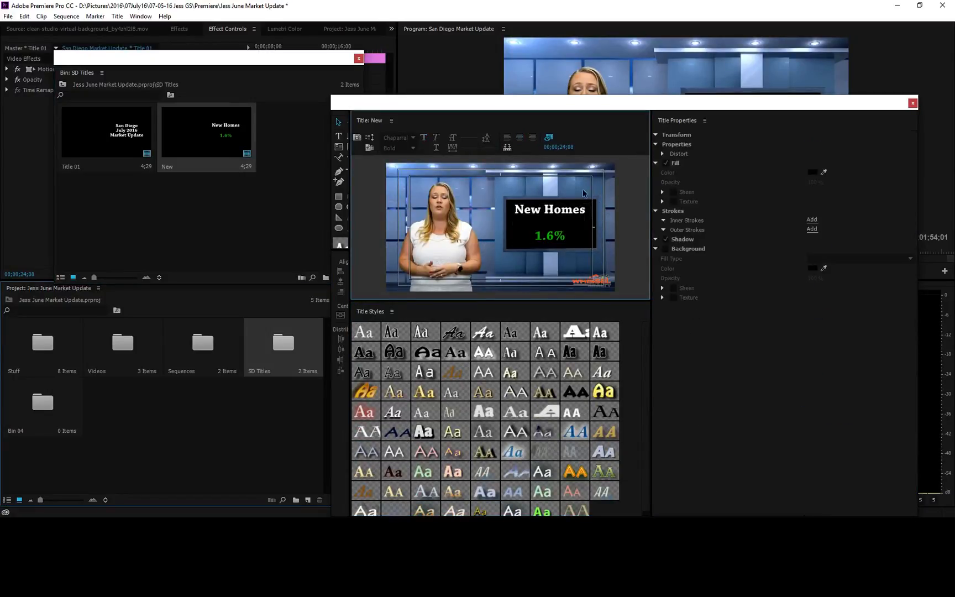
left_click(913, 103)
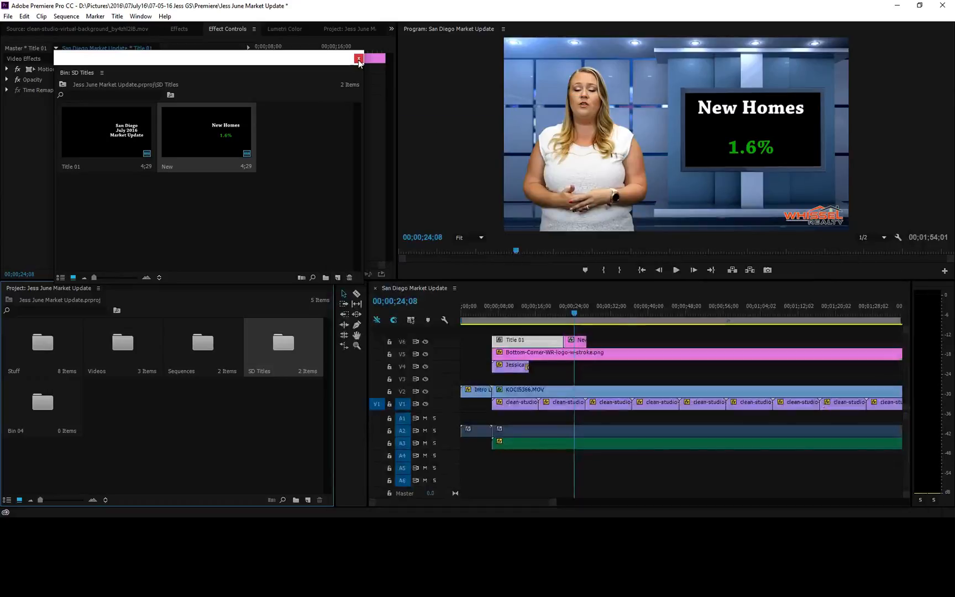
left_click(359, 58)
Add a Cross Dissolve between Title 01 and the New title on V6 and play through the transition to 00;00;24;01.
left_click(176, 30)
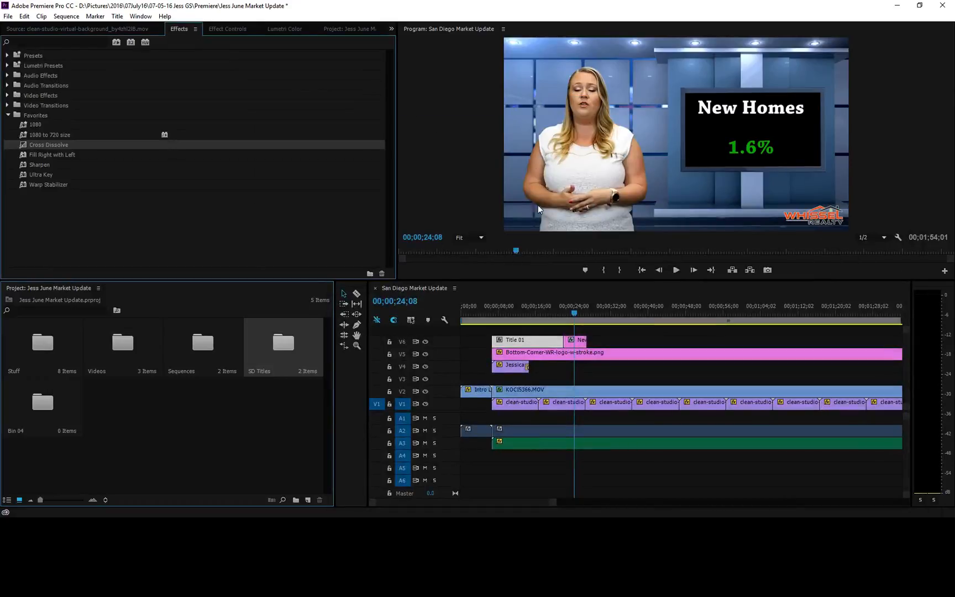
left_click_drag(44, 147, 567, 315)
left_click(566, 314)
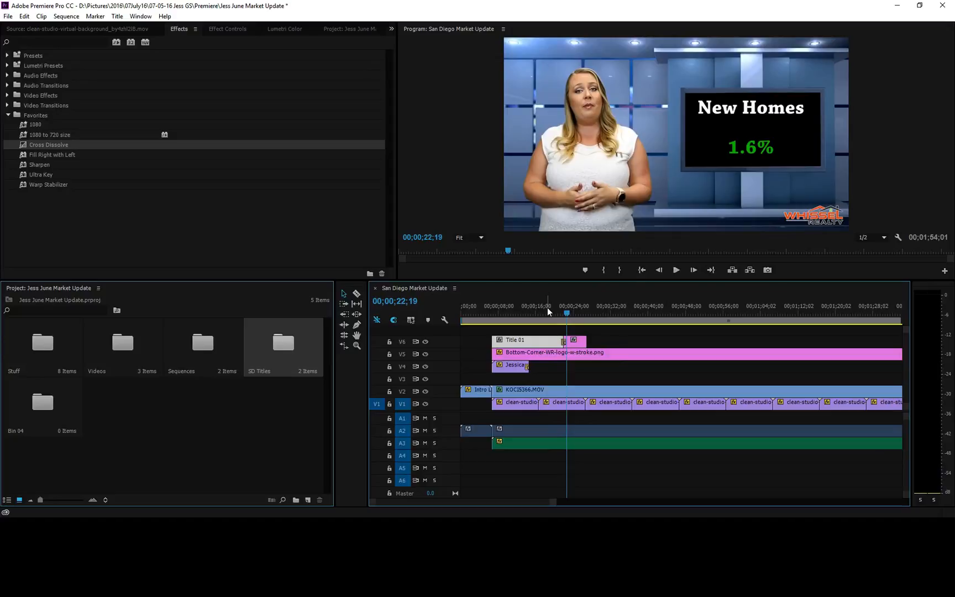
left_click(557, 312)
key("space")
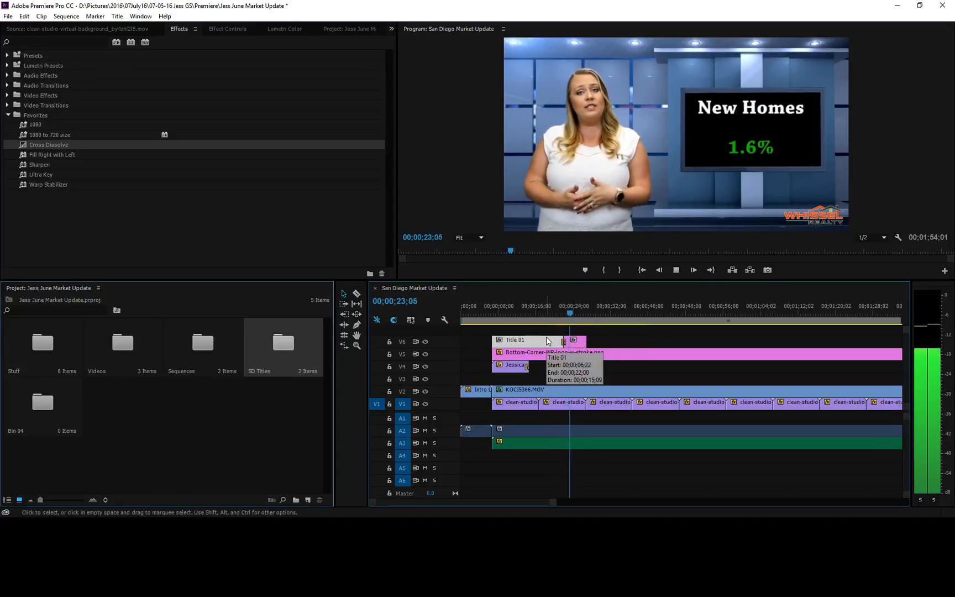
key("space")
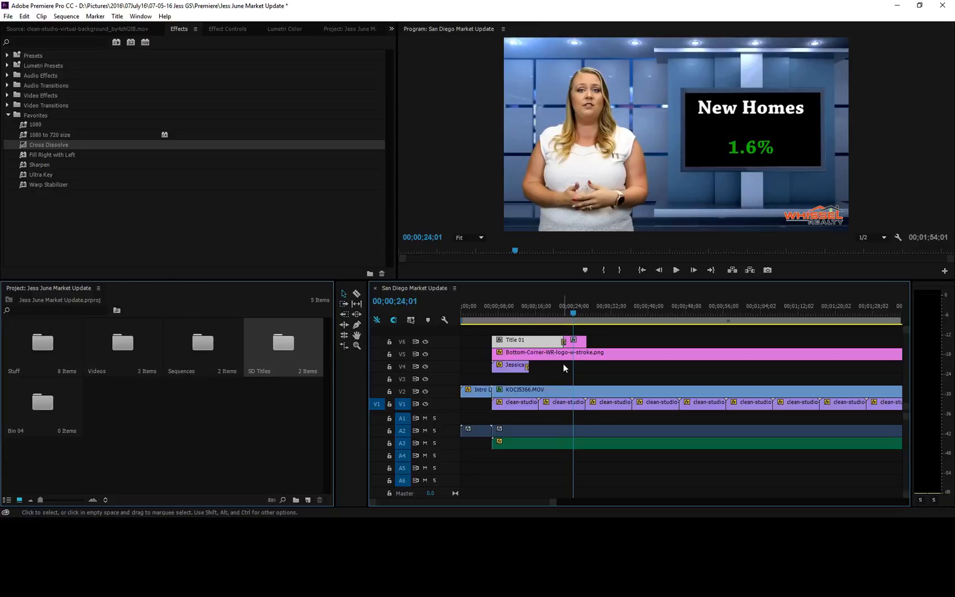
Open the export settings for the San Diego Market Update sequence and set the output location to the current project's Premiere folder.
key("minus")
key("minus")
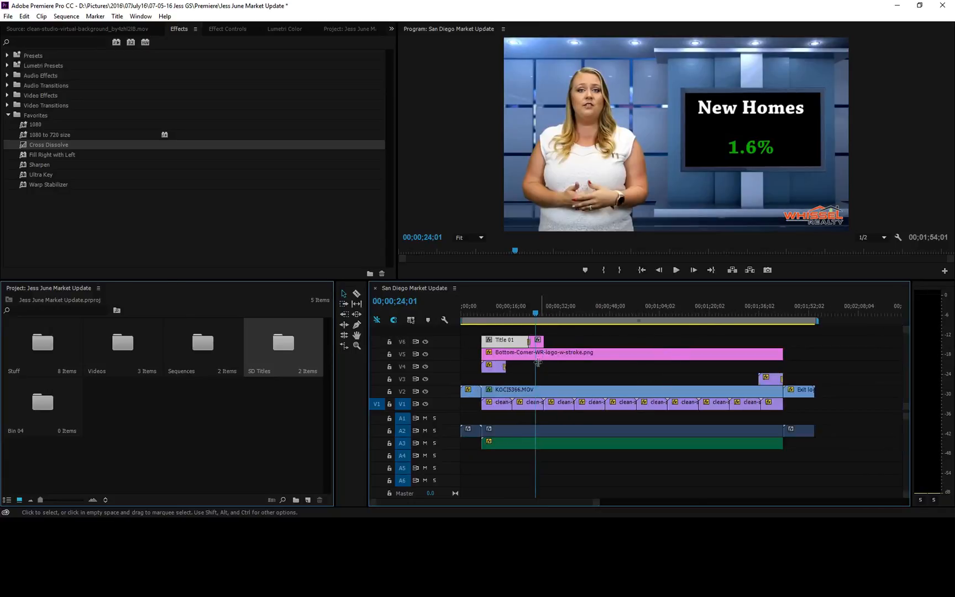
left_click(686, 335)
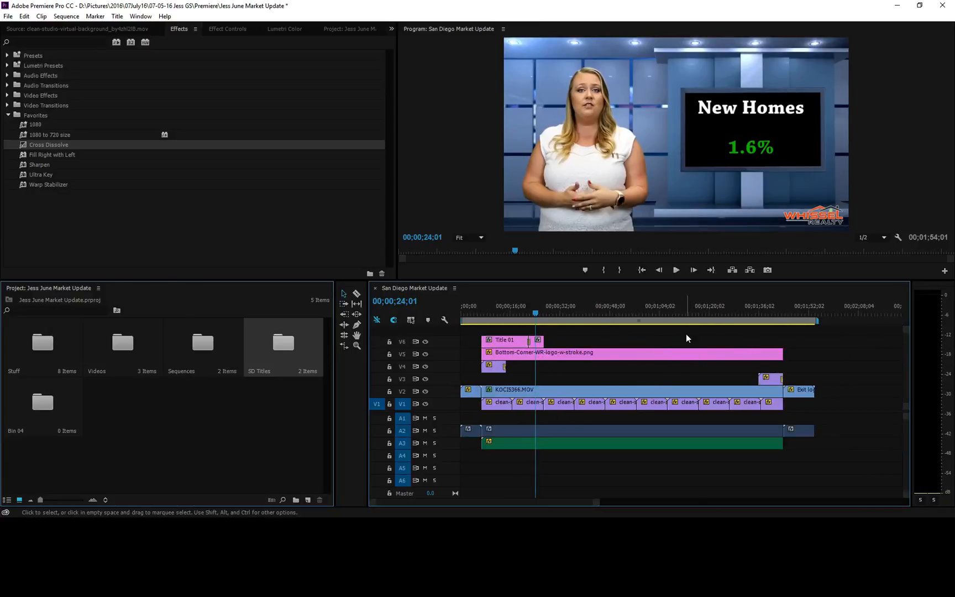
key("ctrl+m")
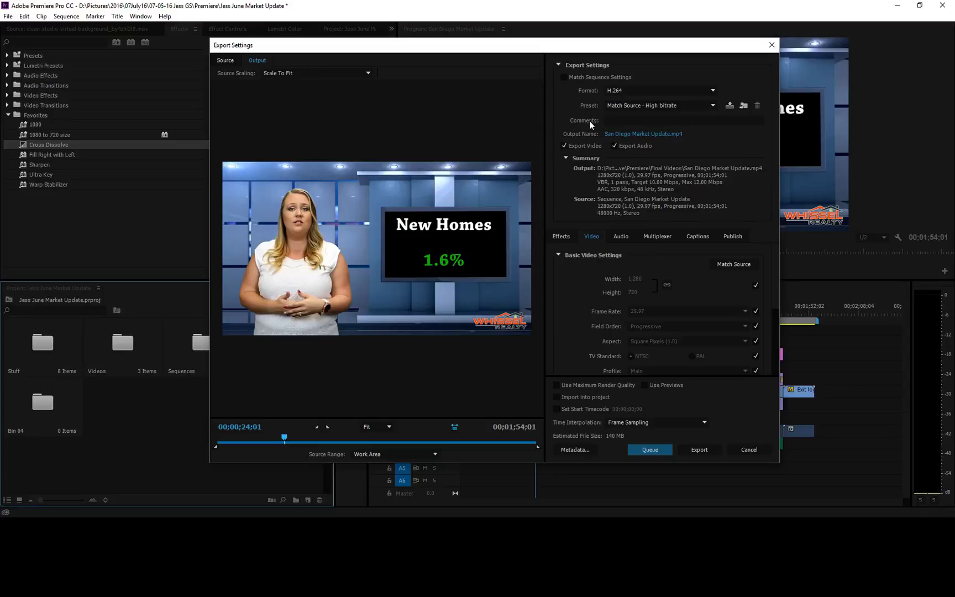
left_click(645, 135)
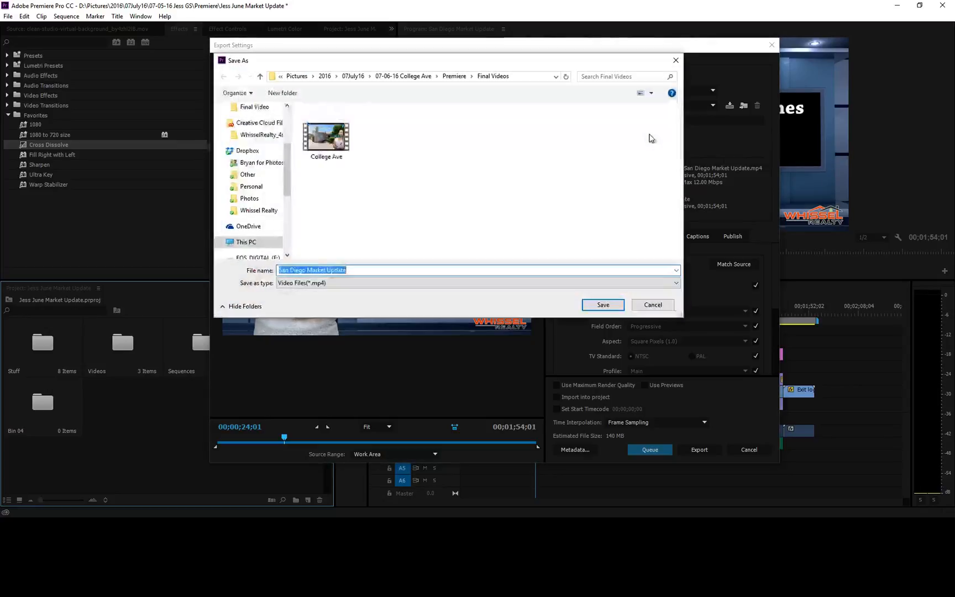
left_click(351, 75)
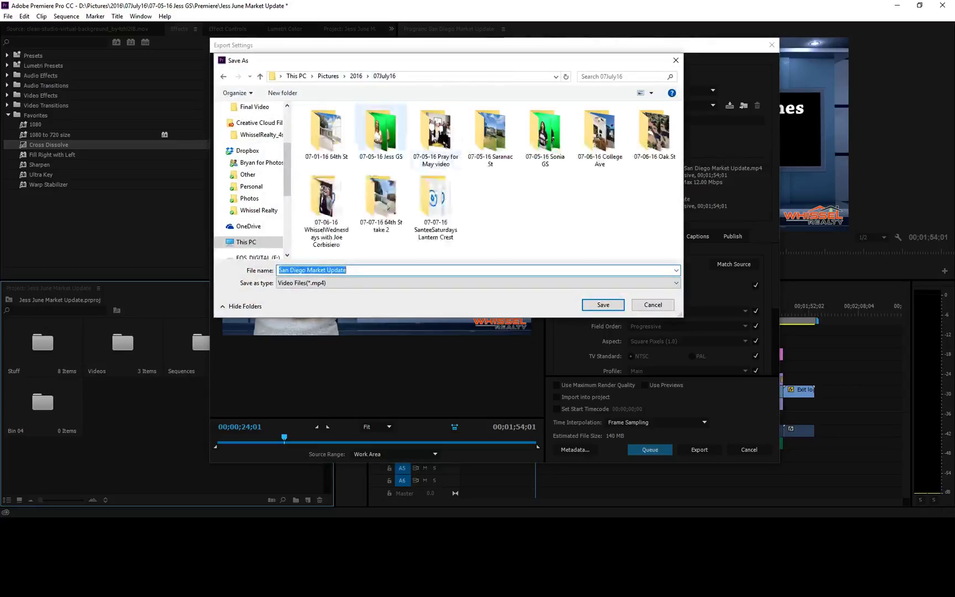
double_click(381, 134)
double_click(338, 126)
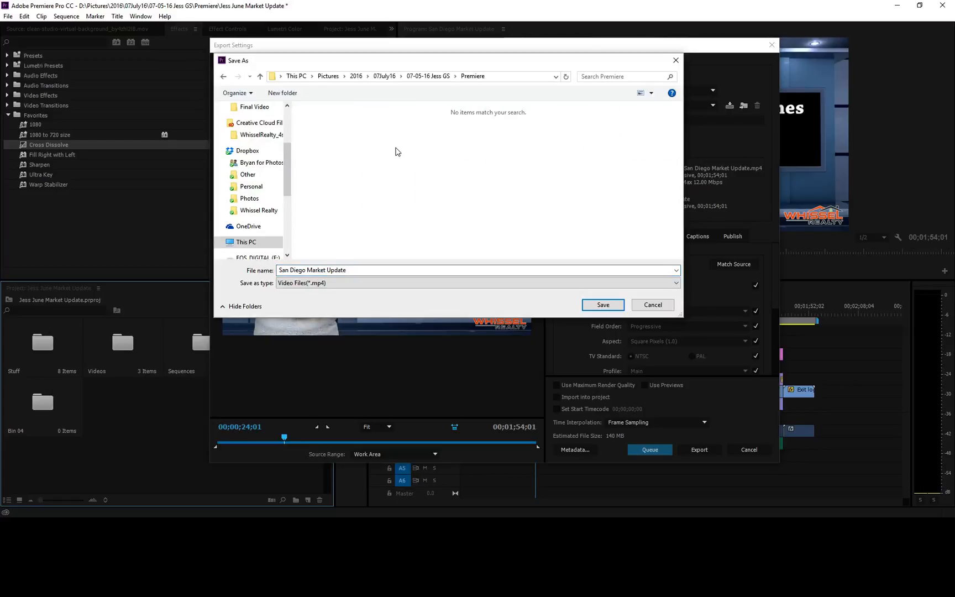
Create a folder named "Final Videos" inside the Premiere folder.
key("super+e")
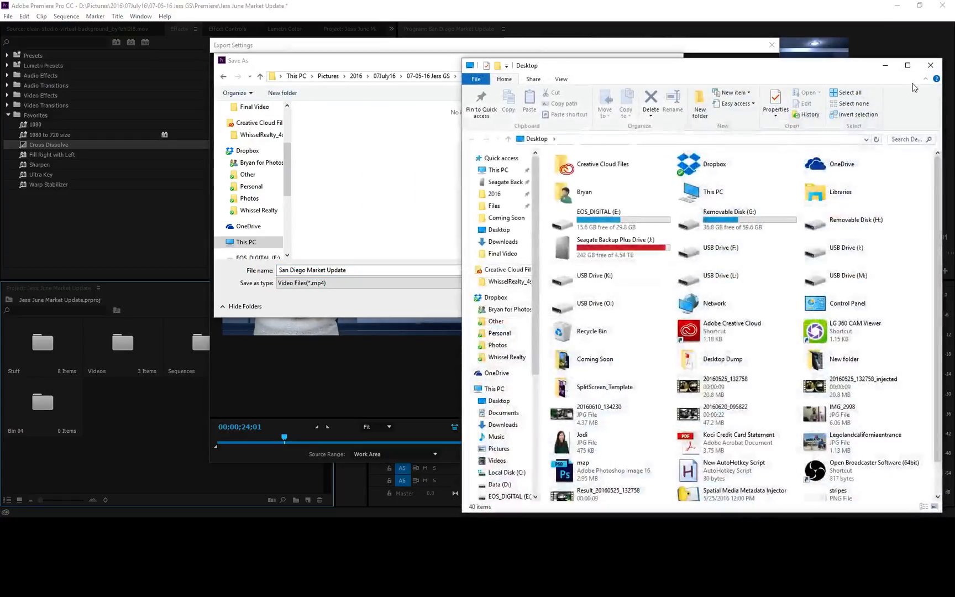
left_click(926, 65)
left_click(284, 94)
type("Final Videos")
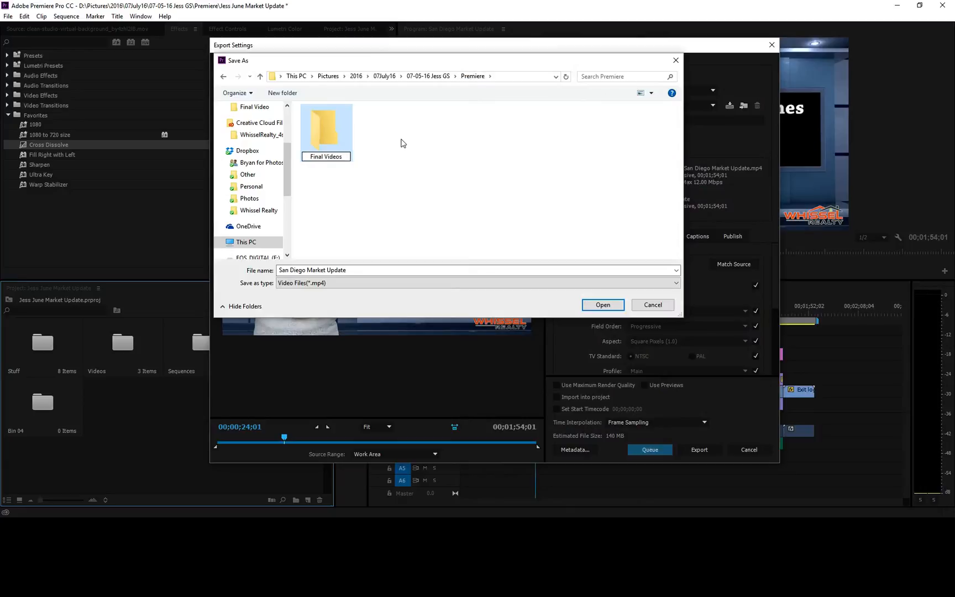
key("Return")
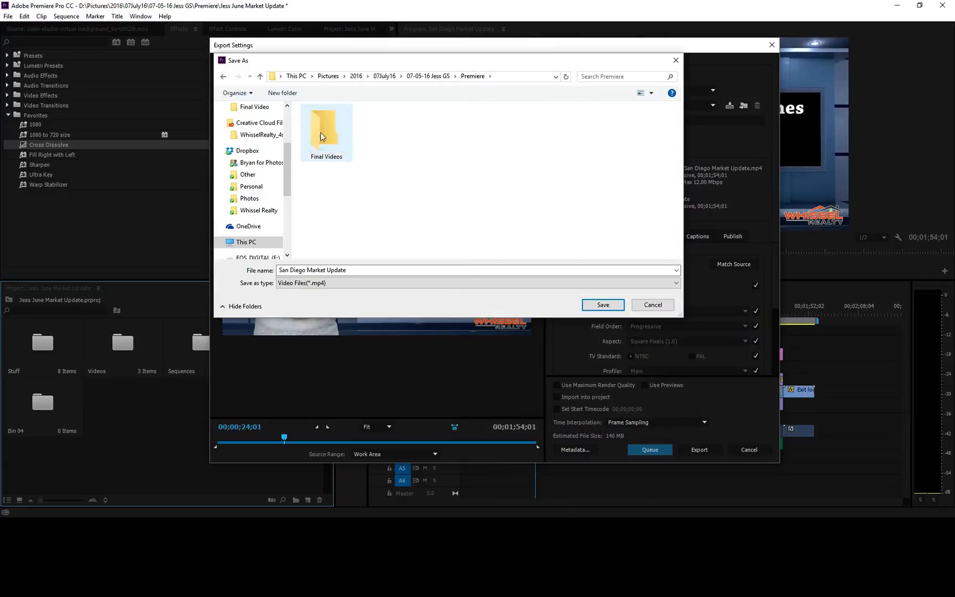
Set the export file name to "San Diego Market Update July 2016" and save it in the Final Videos folder.
double_click(331, 139)
left_click(370, 269)
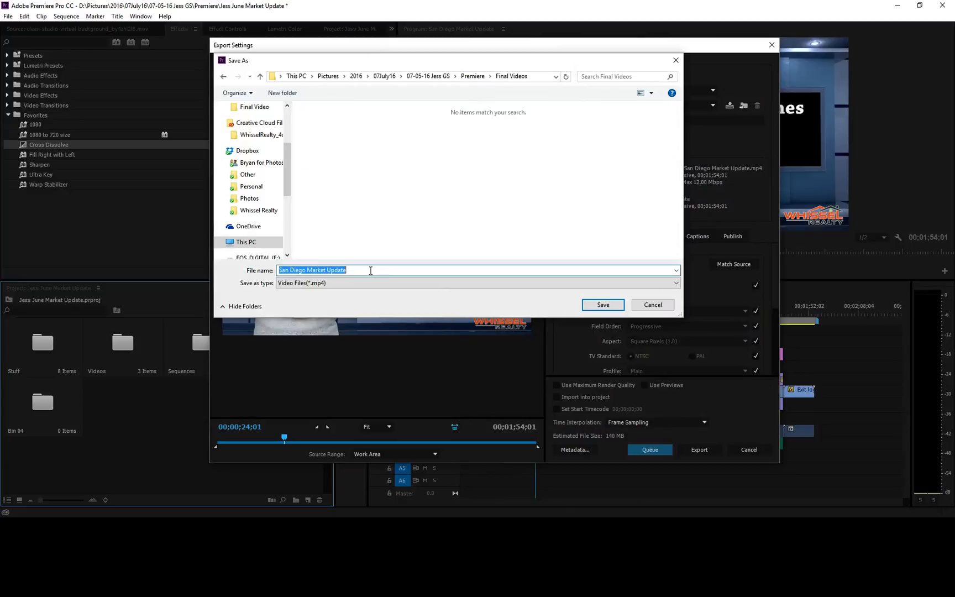
left_click(411, 272)
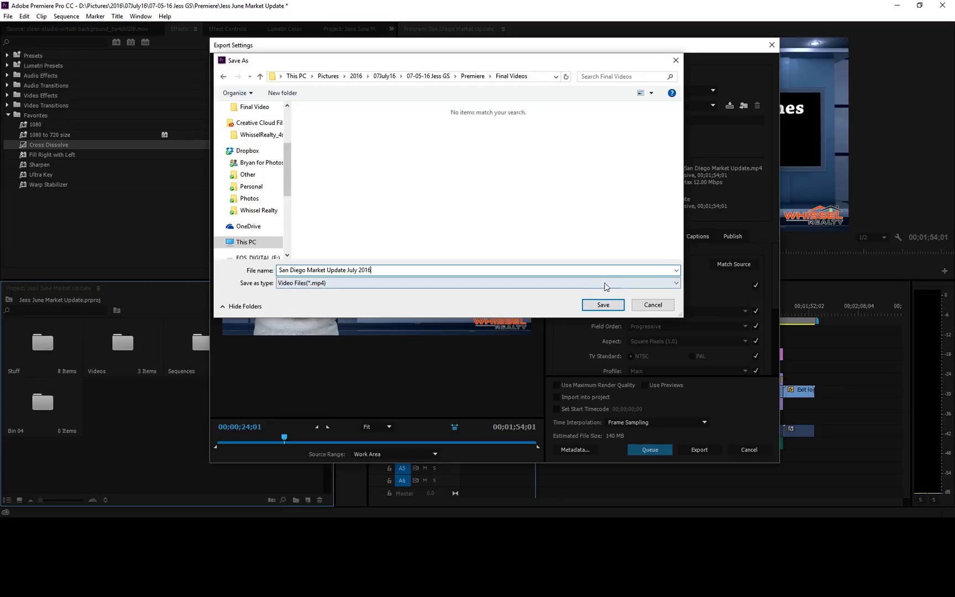
left_click(601, 305)
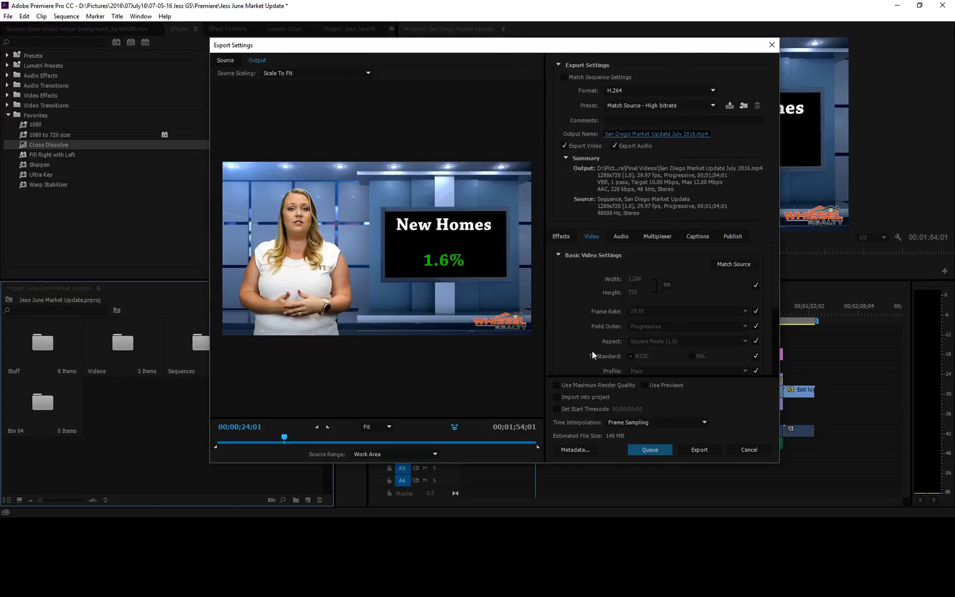
Send the San Diego Market Update export to the Adobe Media Encoder queue and start encoding.
left_click(648, 449)
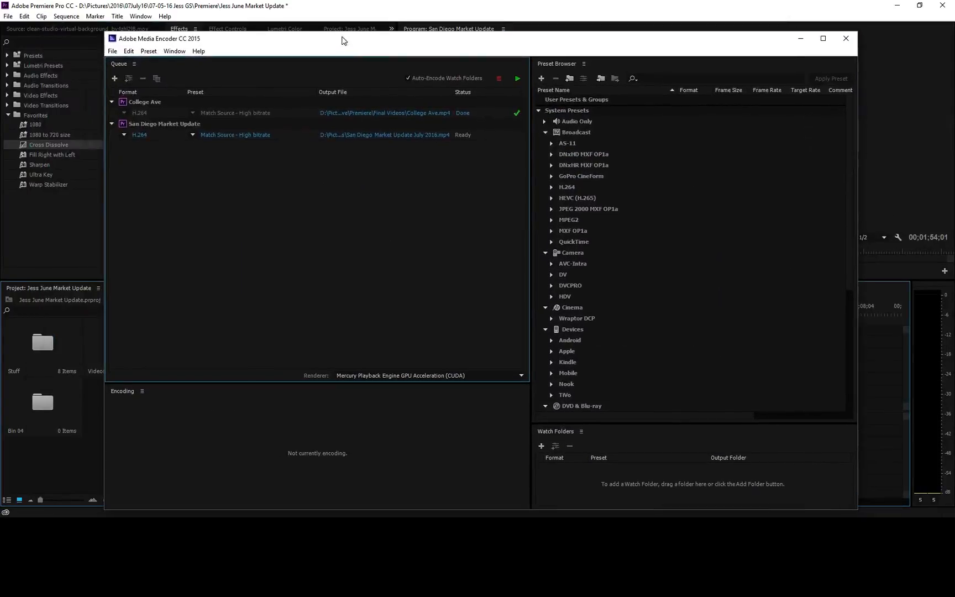
left_click(518, 78)
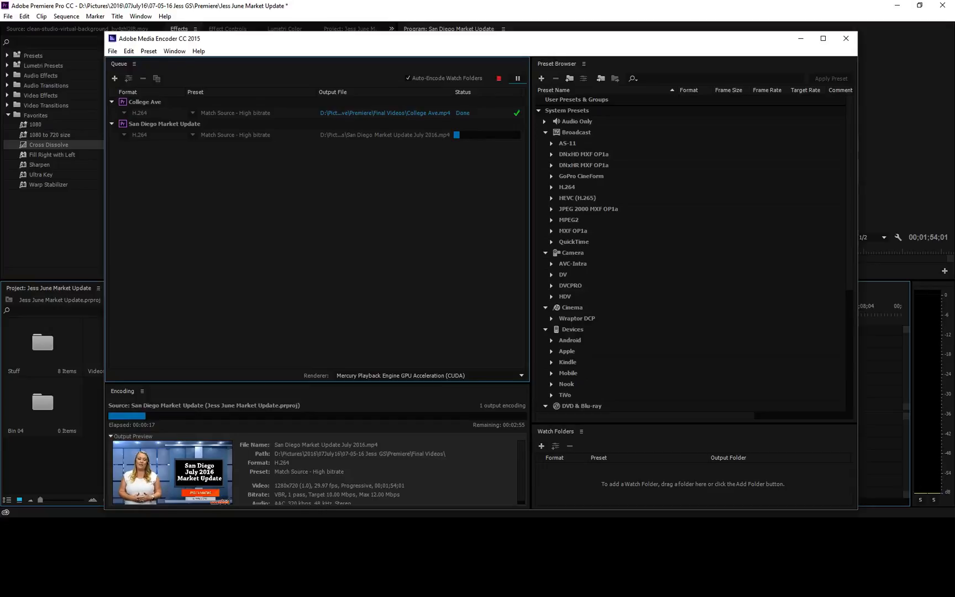
left_click_drag(954, 160, 733, 151)
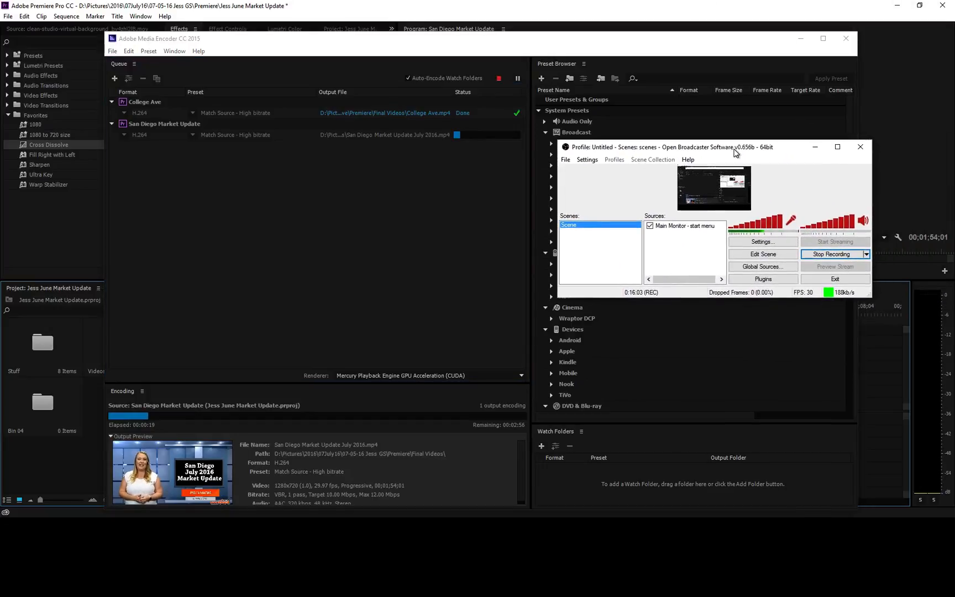